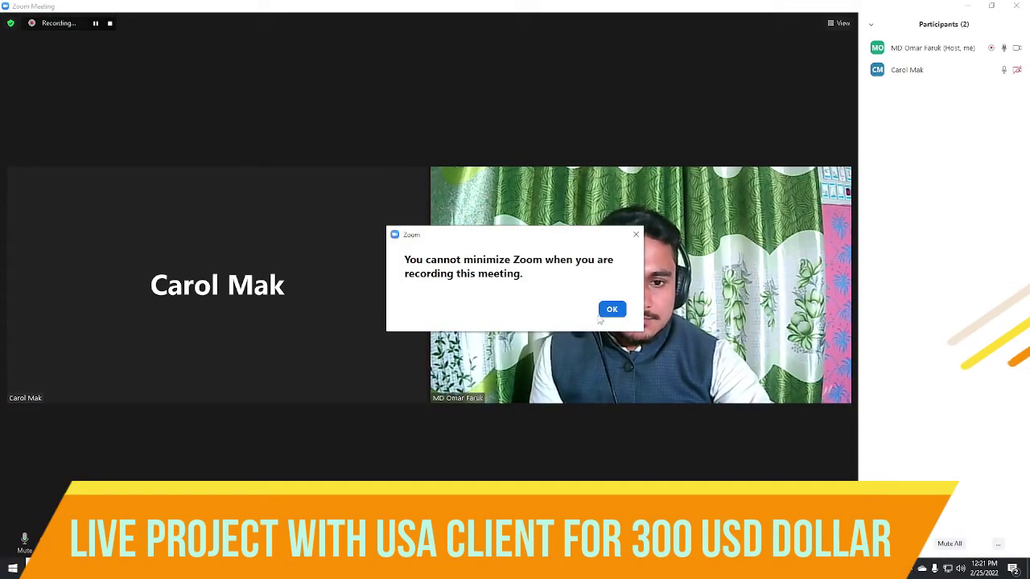
Dismiss the minimize warning and share the entire screen in the Zoom meeting.
click(612, 310)
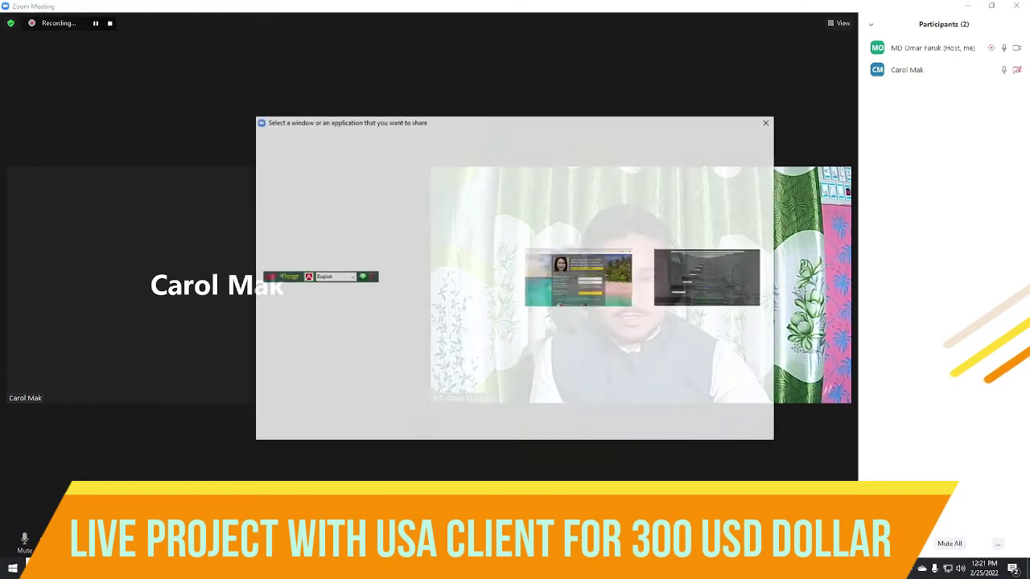
click(429, 548)
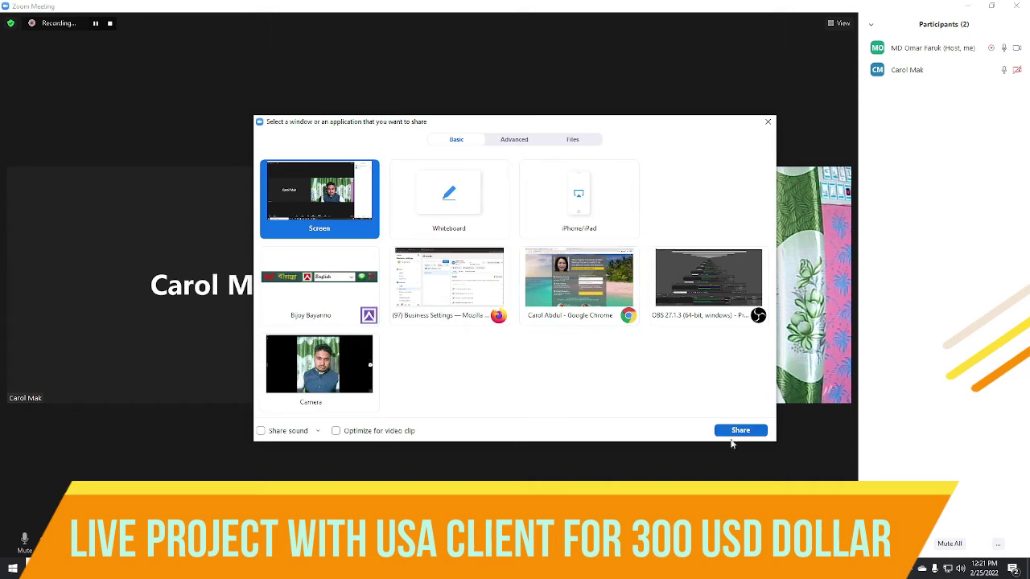
click(740, 430)
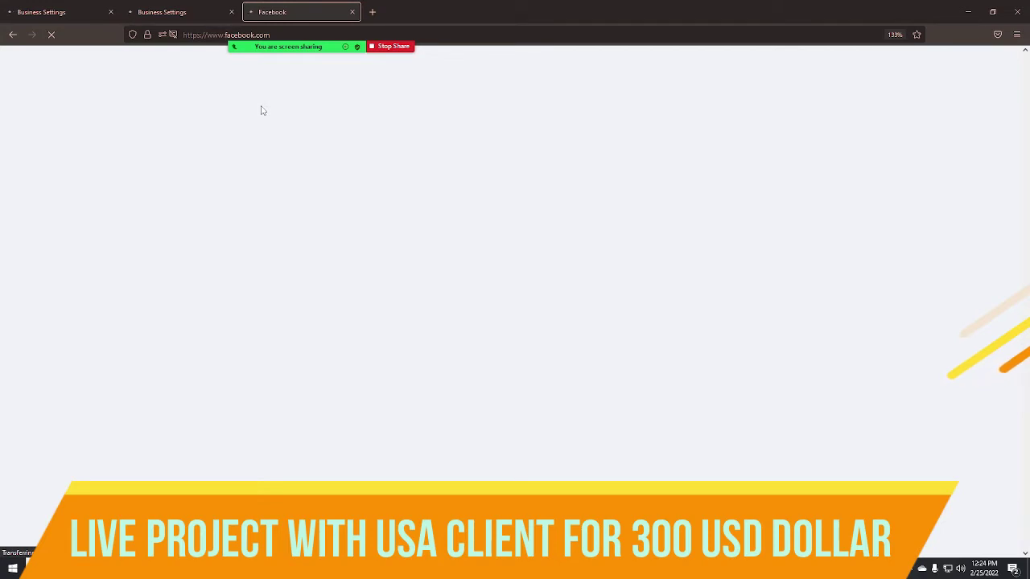
mouse_move(261, 45)
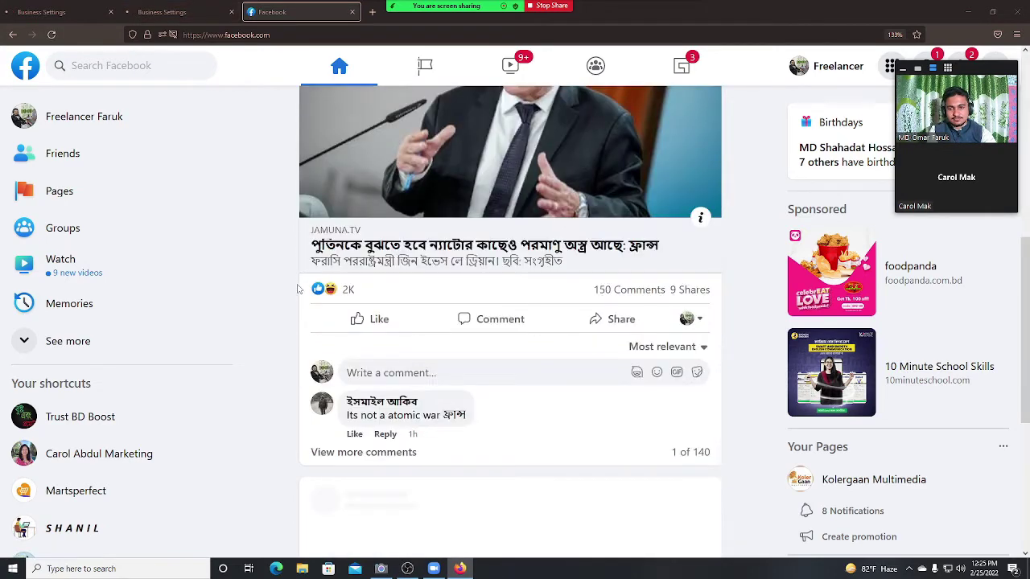
scroll(309, 303, down, 4)
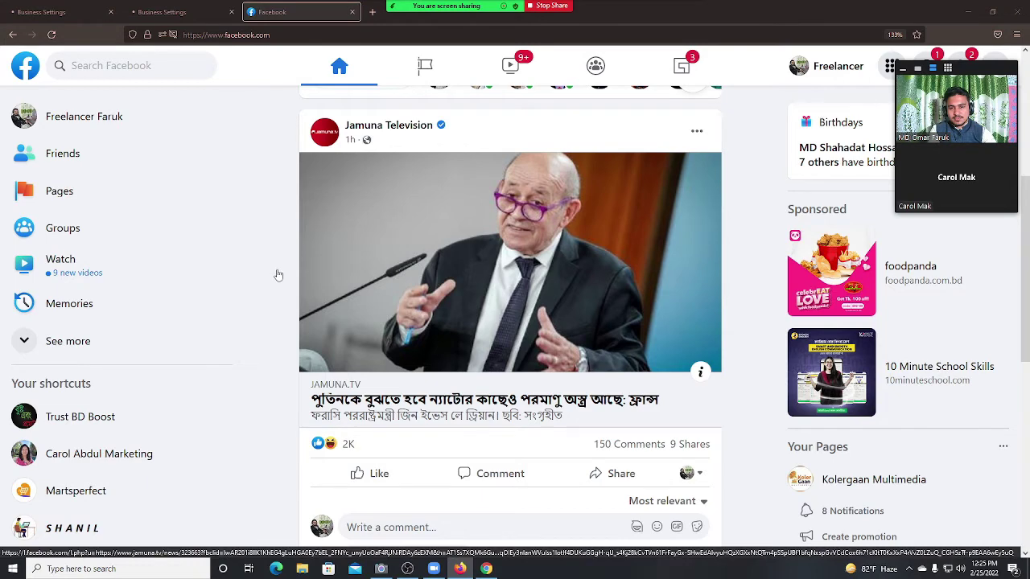
scroll(277, 275, down, 5)
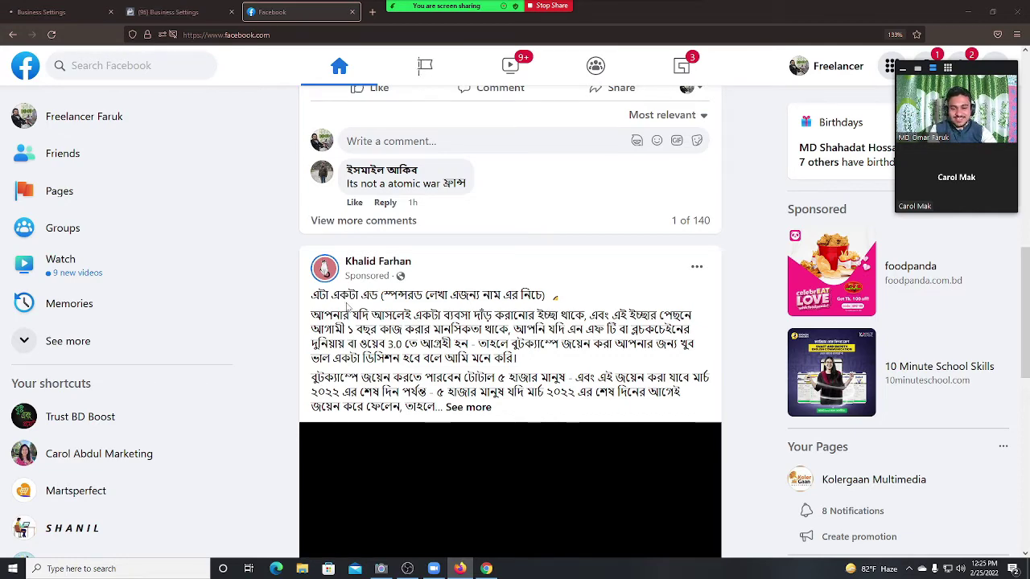
scroll(347, 307, down, 5)
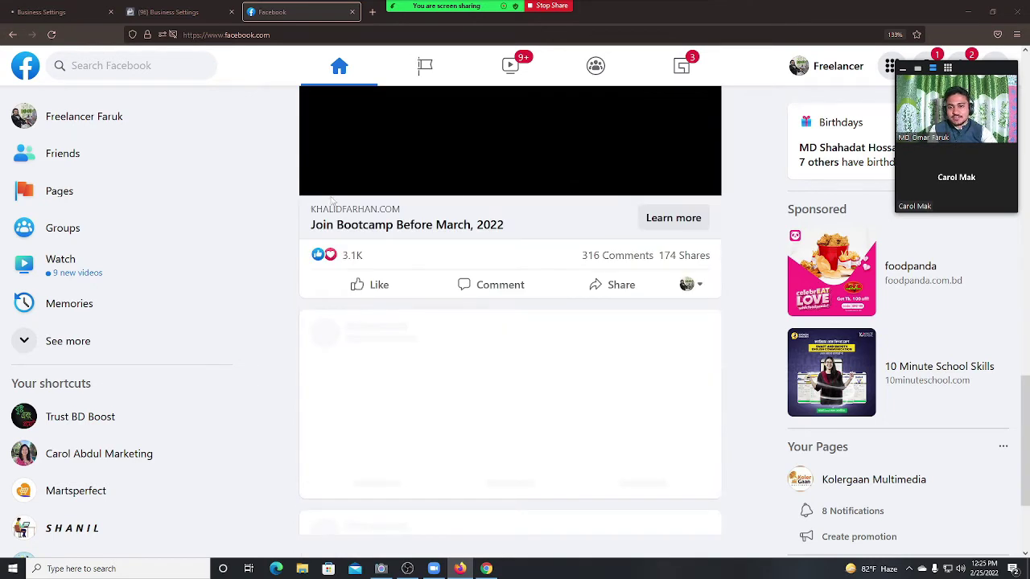
scroll(355, 311, down, 2)
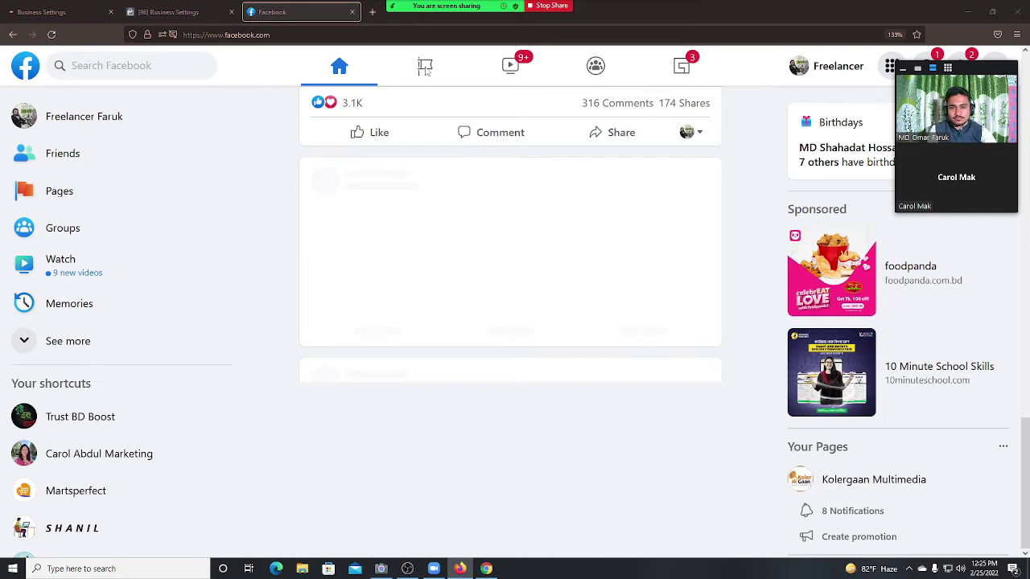
Leave the Facebook home feed and open the Pages section.
click(420, 70)
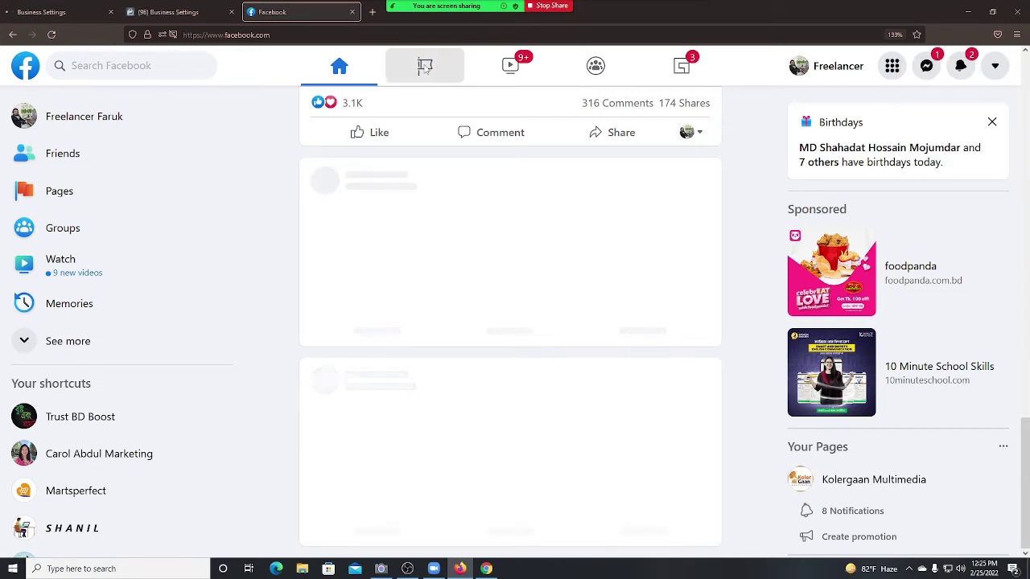
click(425, 70)
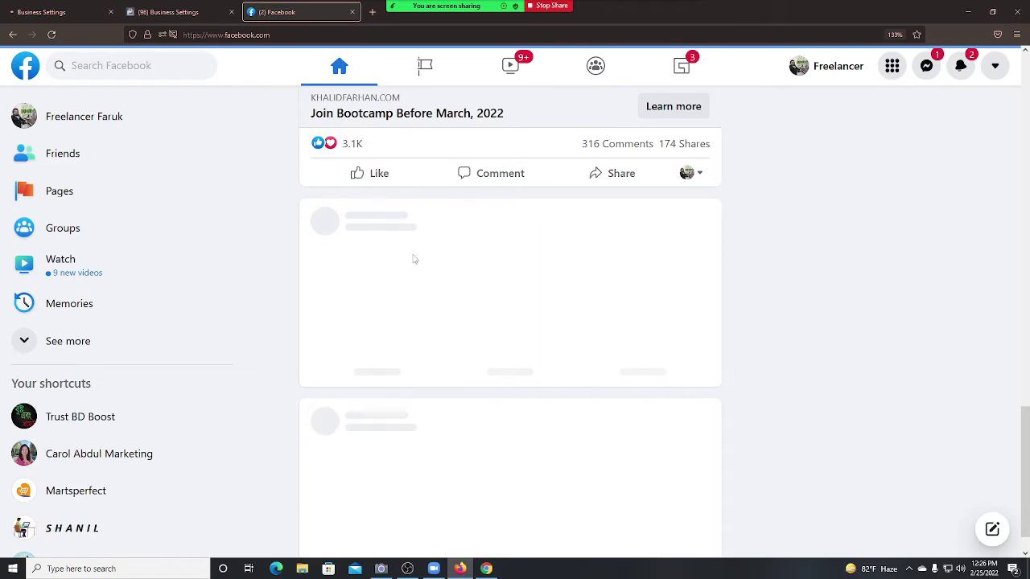
scroll(368, 232, down, 1)
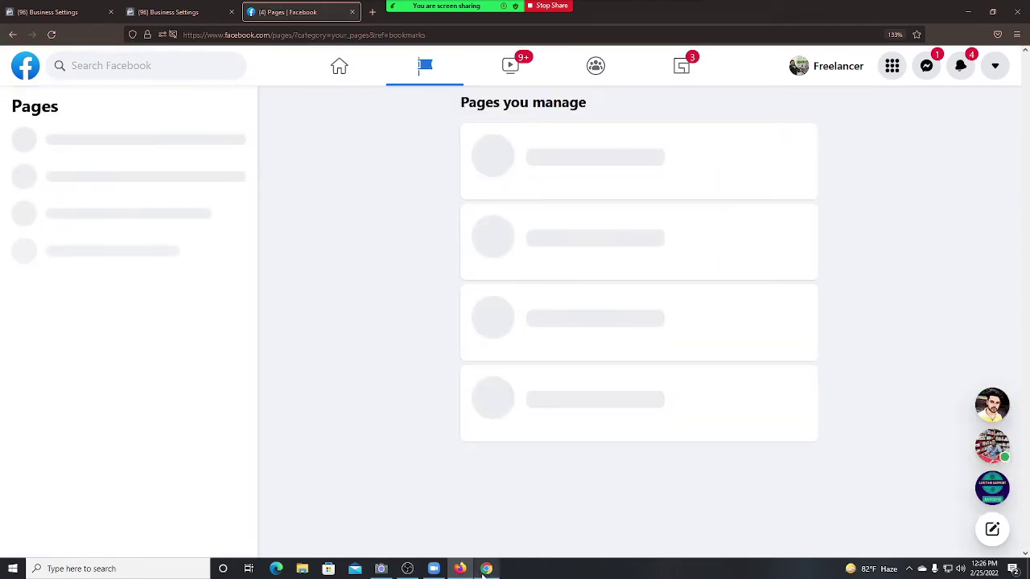
mouse_move(483, 573)
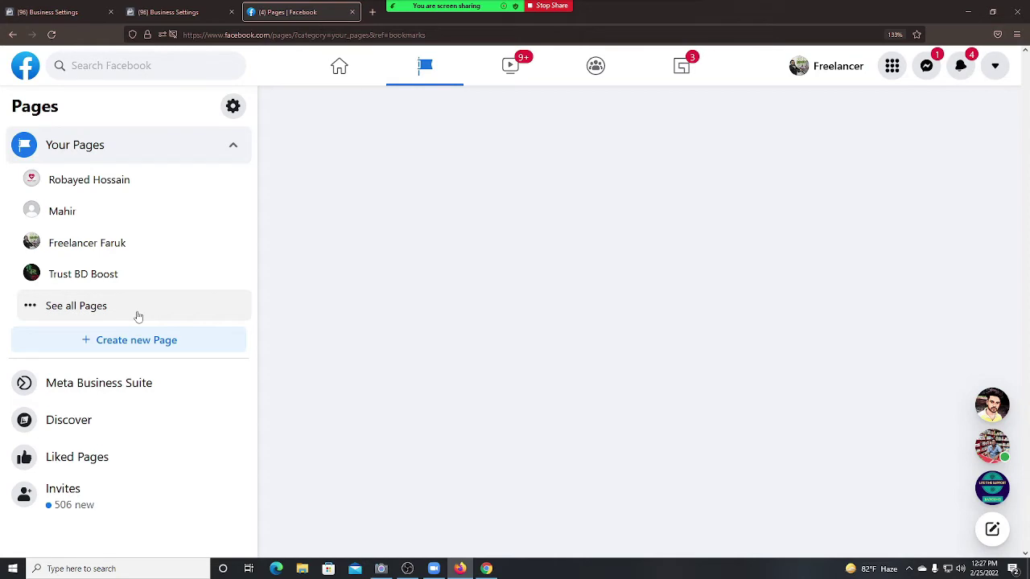
Show all managed Facebook Pages and look through the list for the client's marketing page.
click(97, 308)
scroll(125, 334, down, 8)
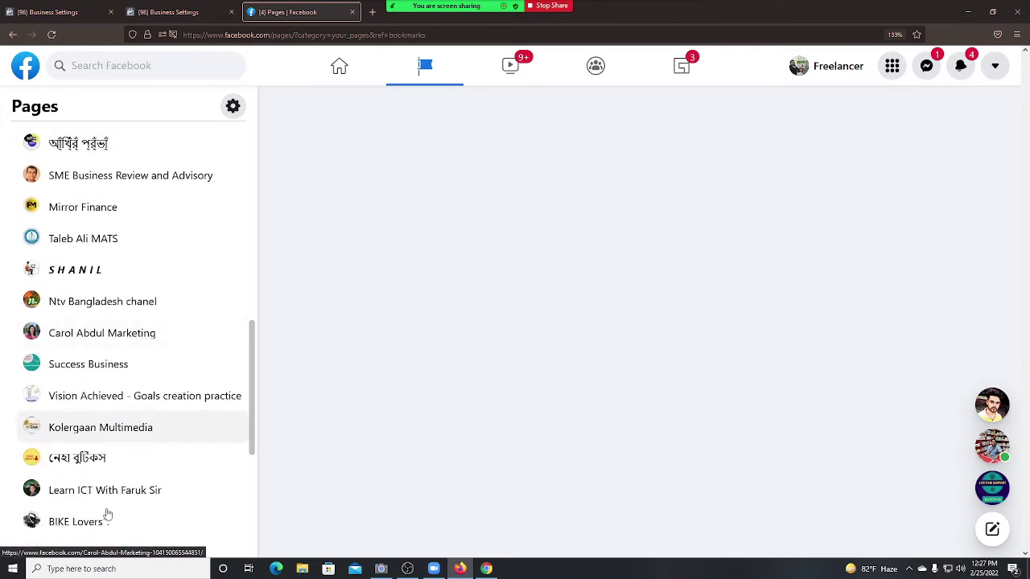
scroll(105, 515, down, 3)
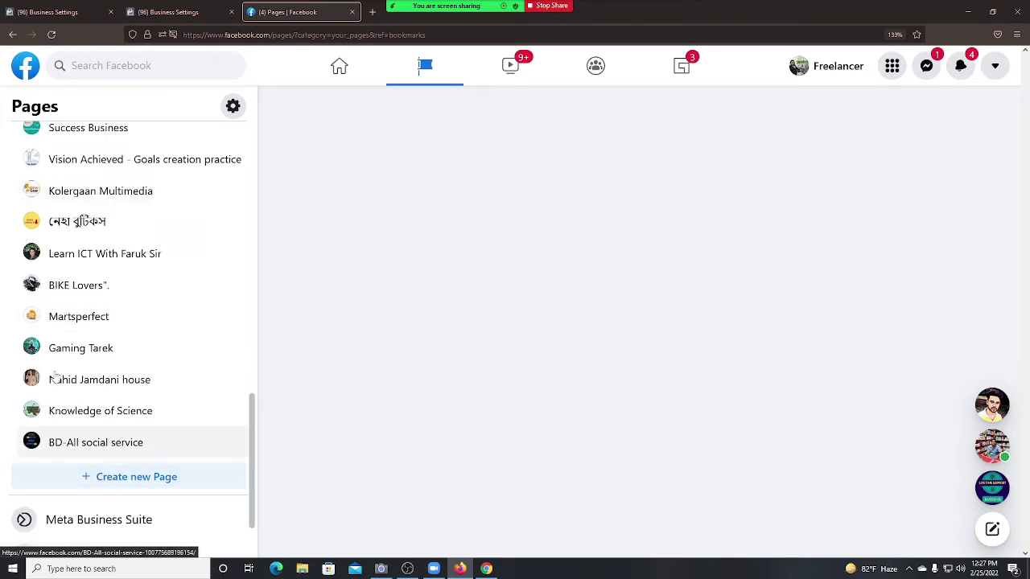
scroll(77, 379, up, 1)
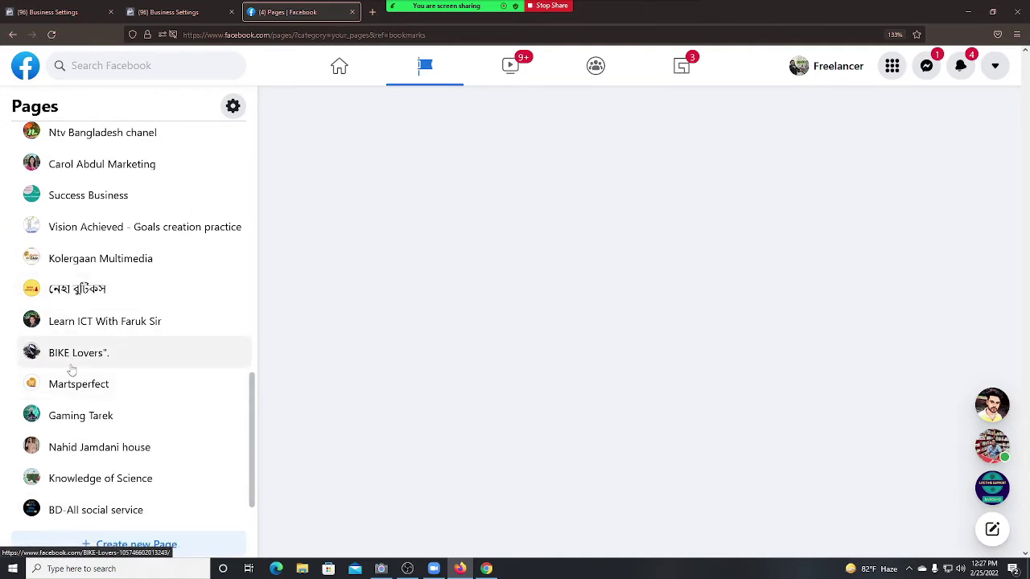
scroll(71, 368, up, 1)
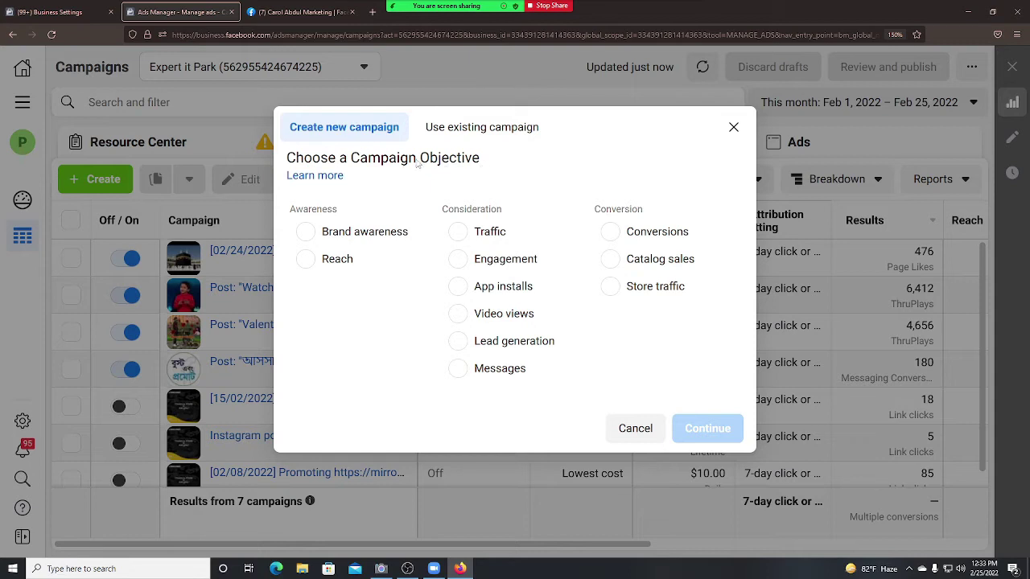
triple_click(430, 216)
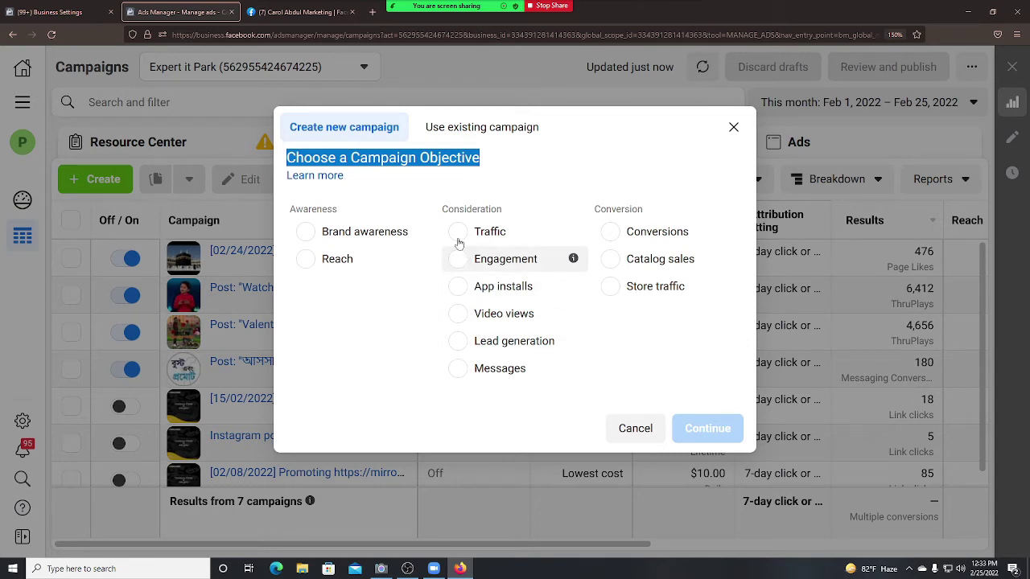
click(378, 333)
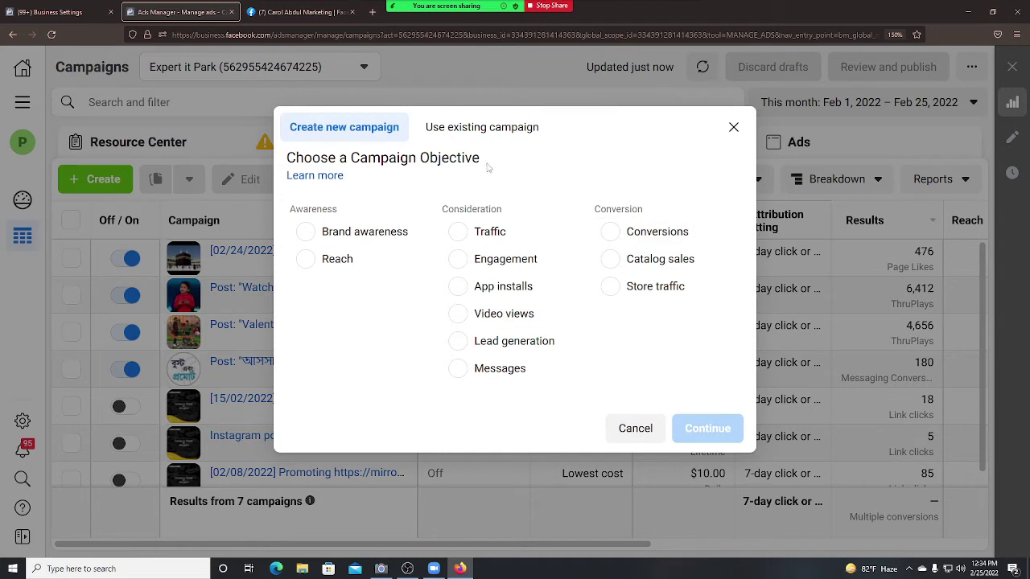
drag(485, 161, 248, 159)
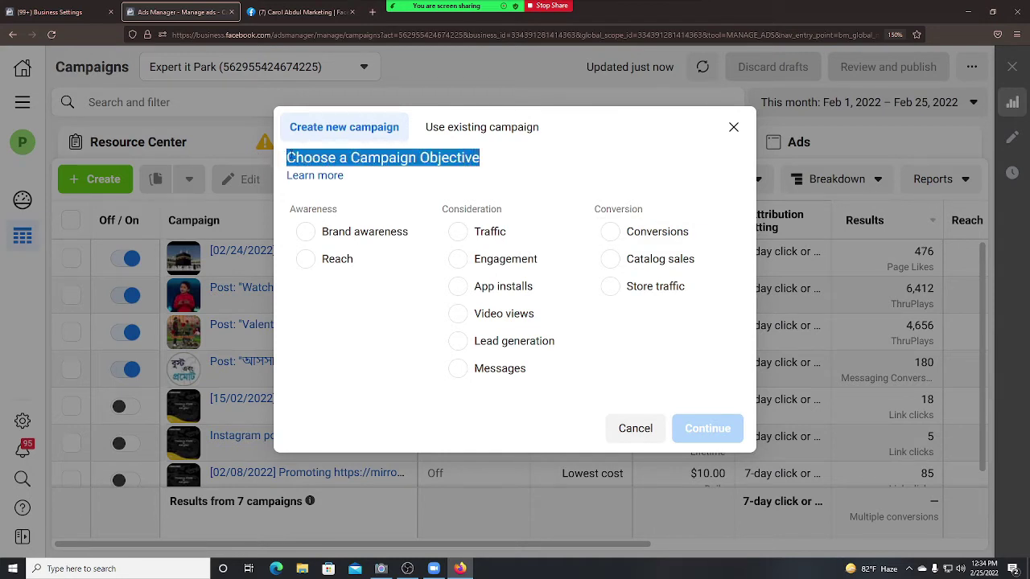
click(494, 159)
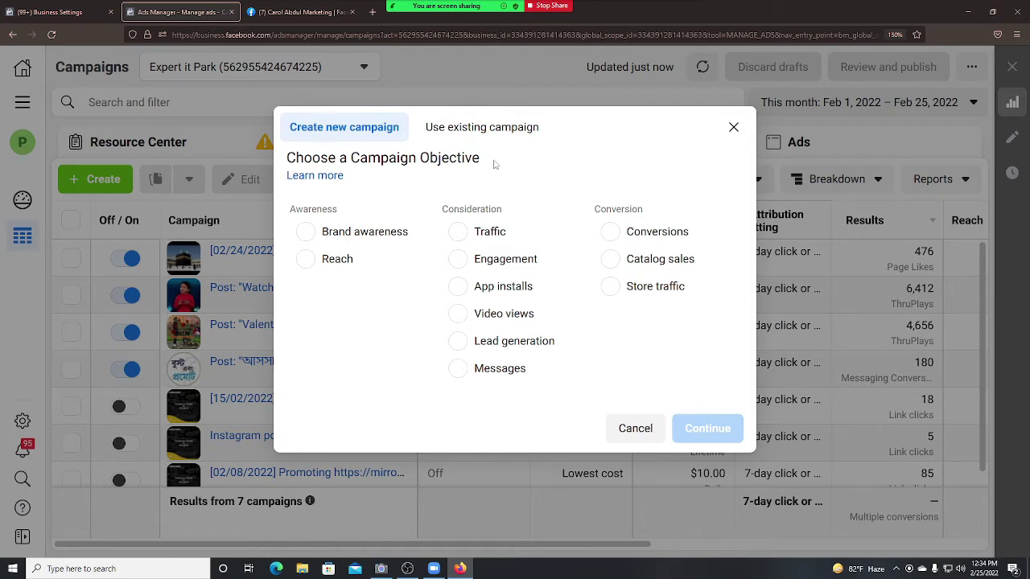
click(433, 570)
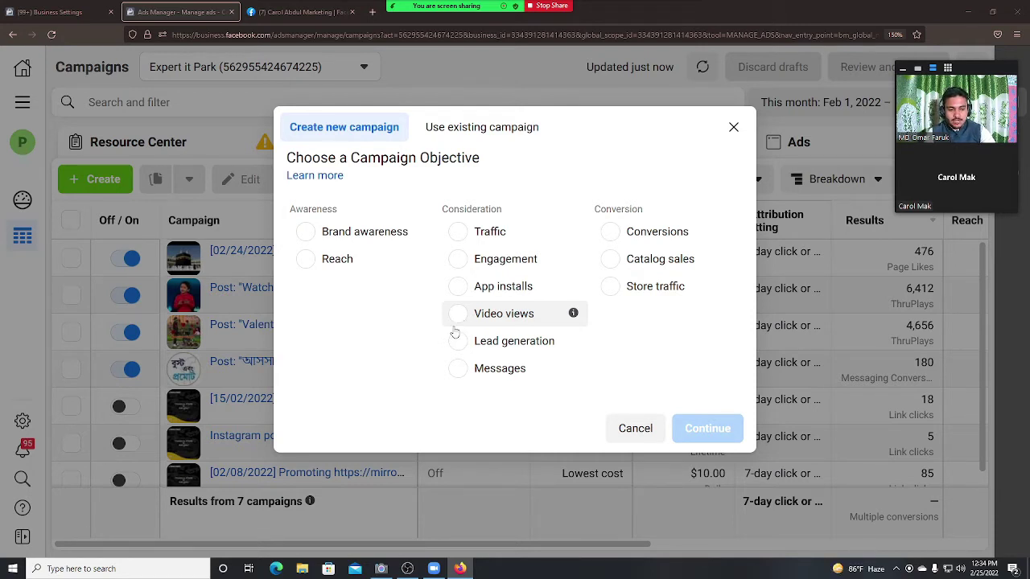
Choose Traffic as the objective of the new campaign and continue to the campaign editor.
click(463, 240)
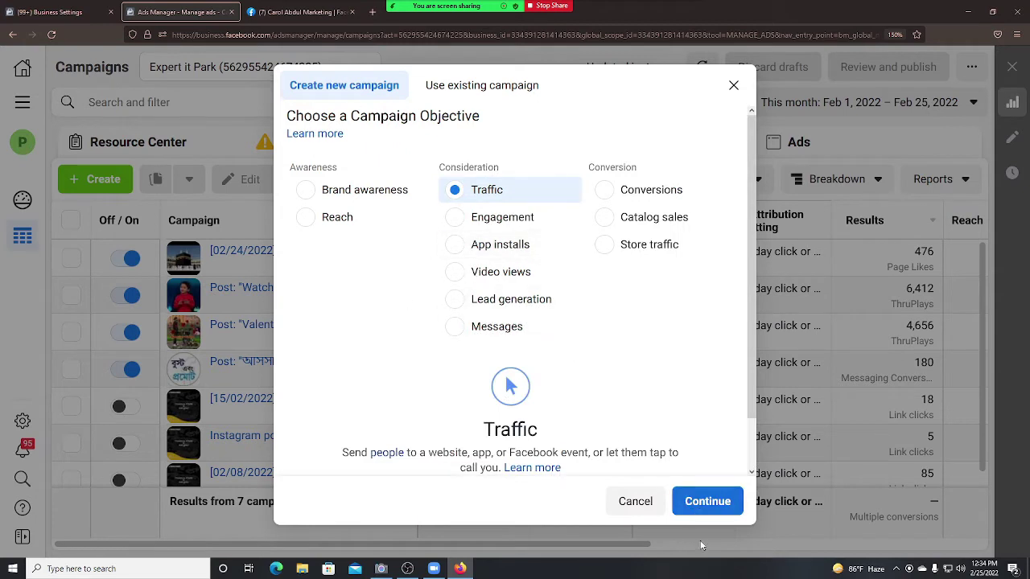
click(704, 507)
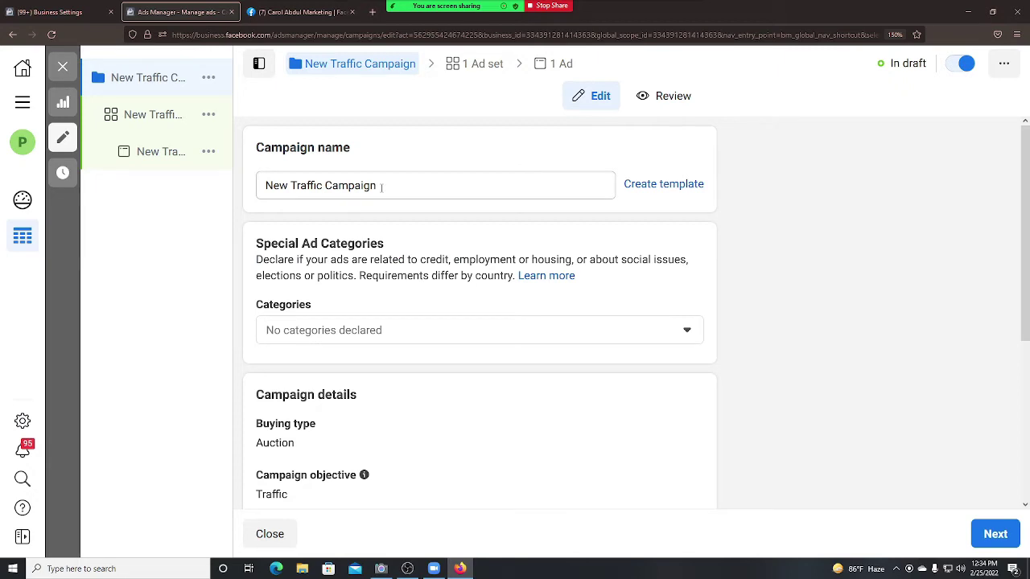
click(433, 569)
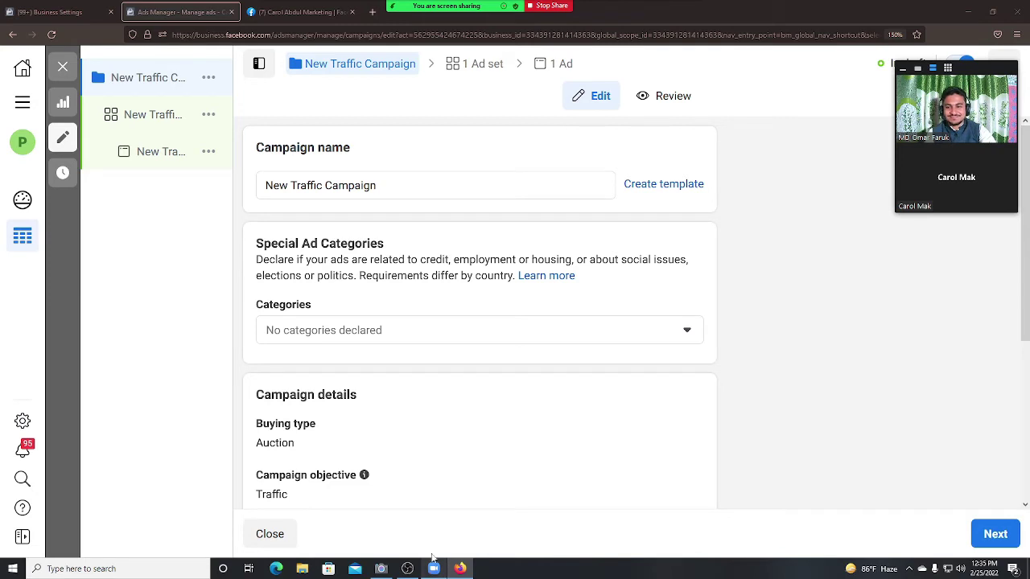
drag(389, 186, 264, 186)
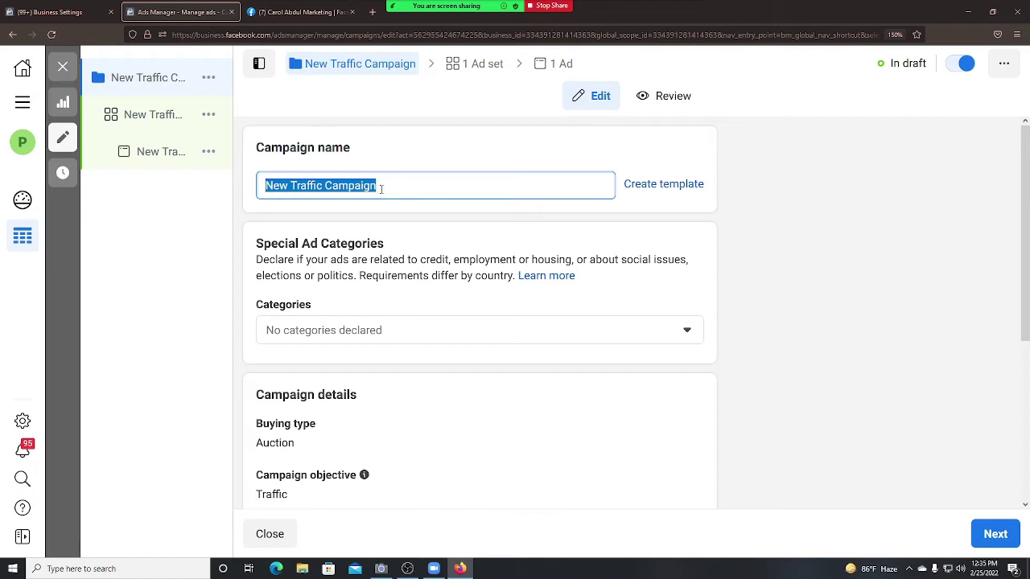
click(133, 568)
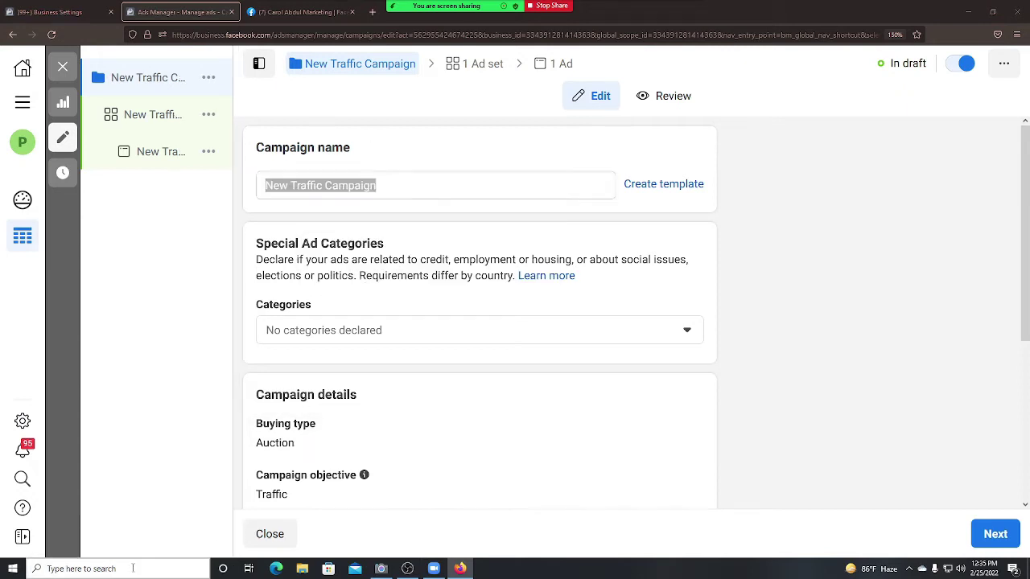
click(132, 569)
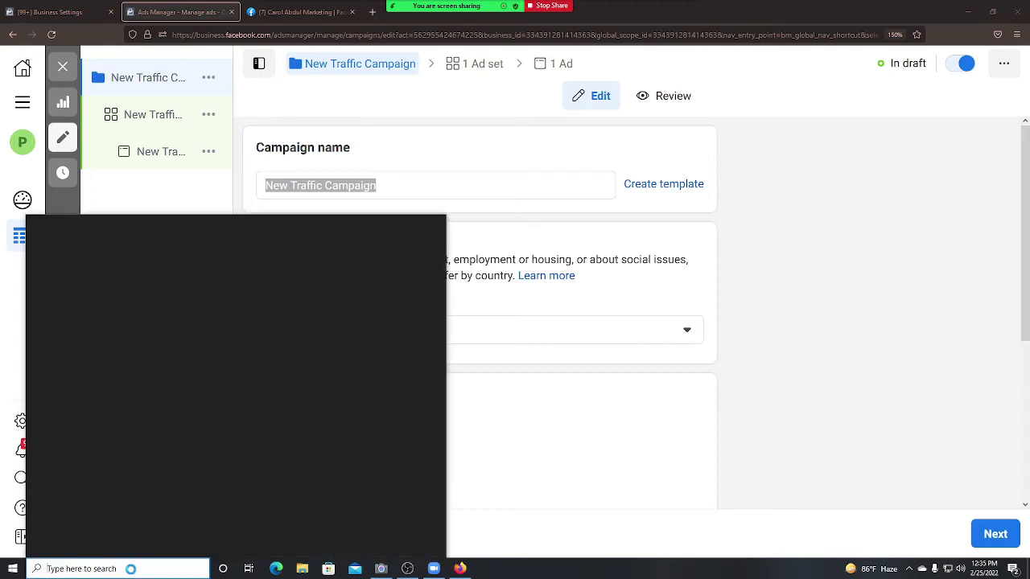
click(162, 202)
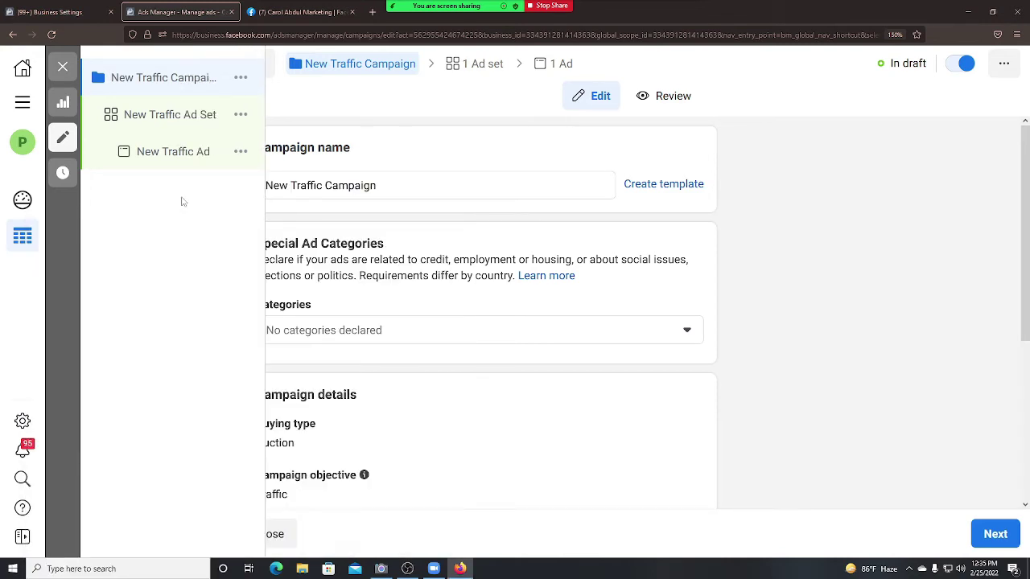
Replace the default campaign name with the client's first name followed by "Campaign -01".
click(391, 185)
drag(390, 186, 265, 185)
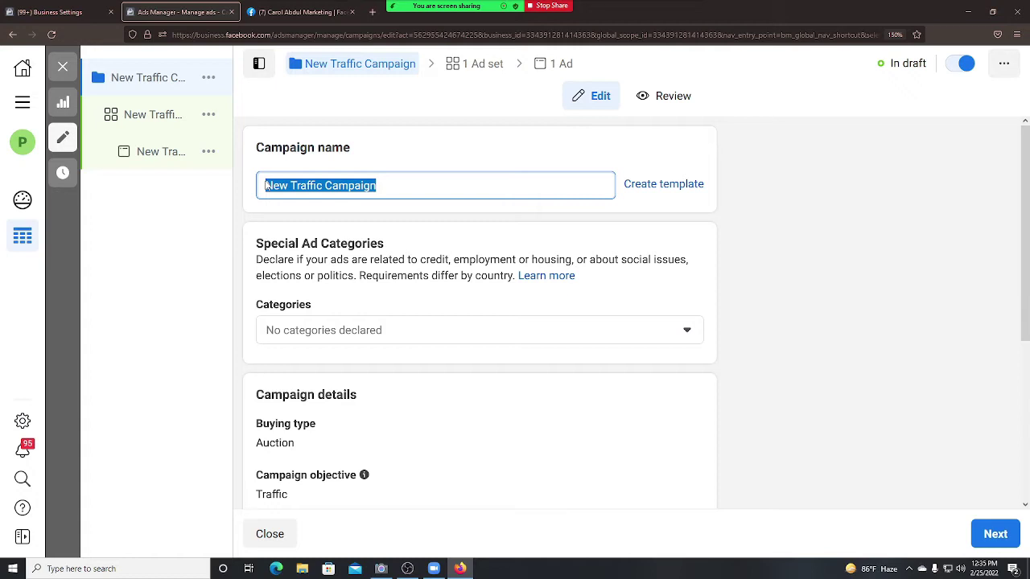
key(BackSpace)
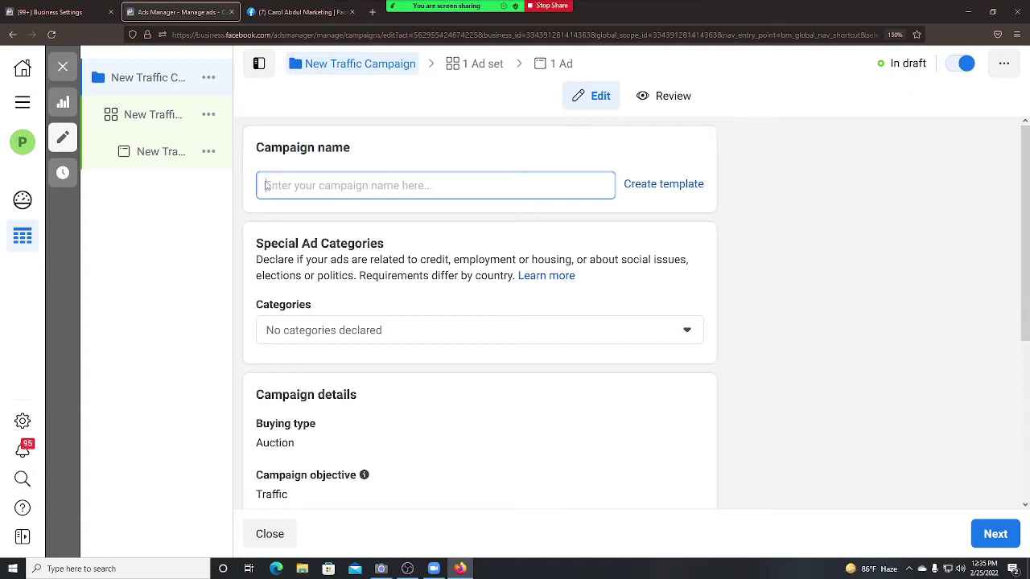
text(Campaign)
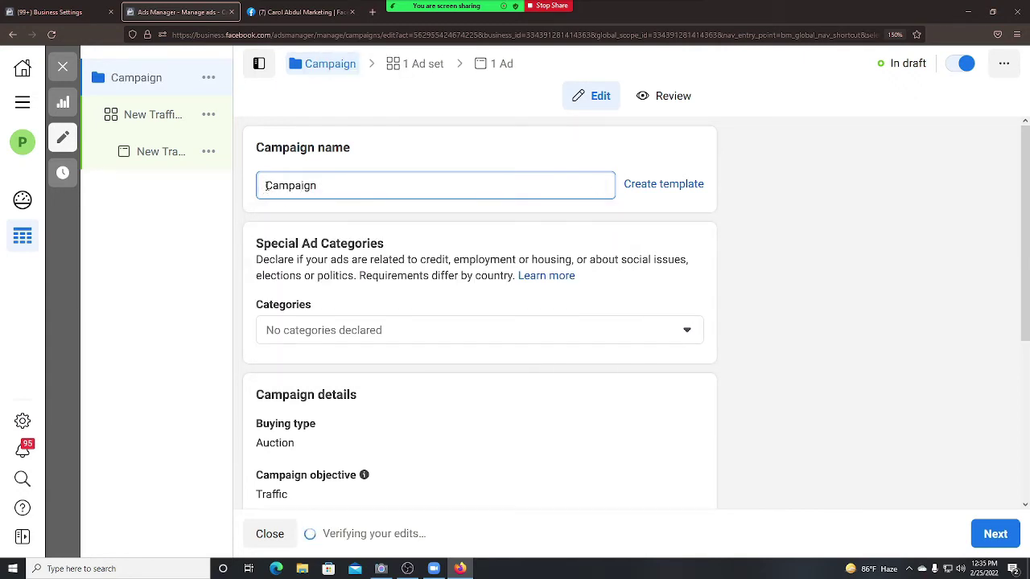
click(266, 185)
text(A)
key(BackSpace)
text(Carol Campaign)
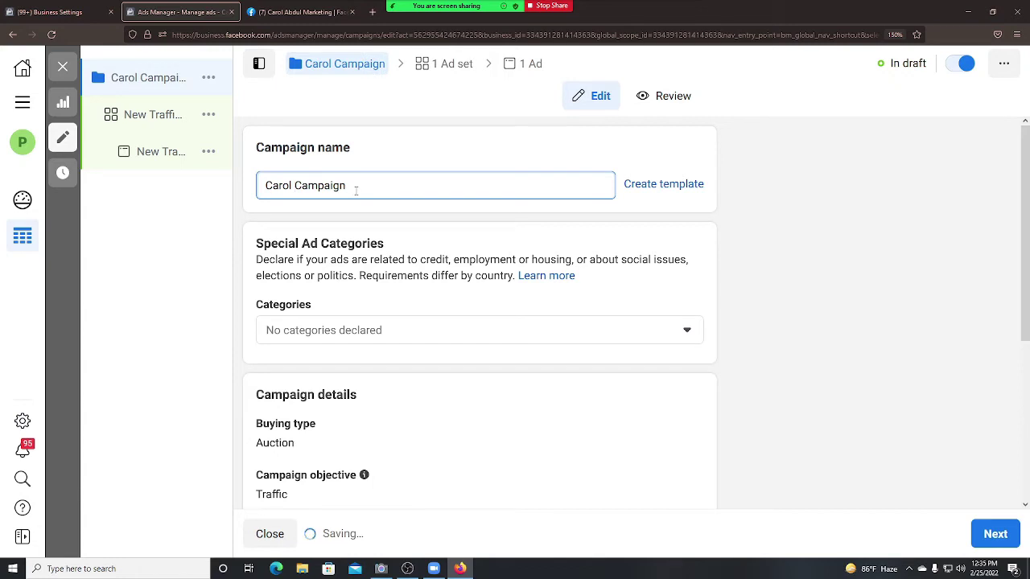
text( -0)
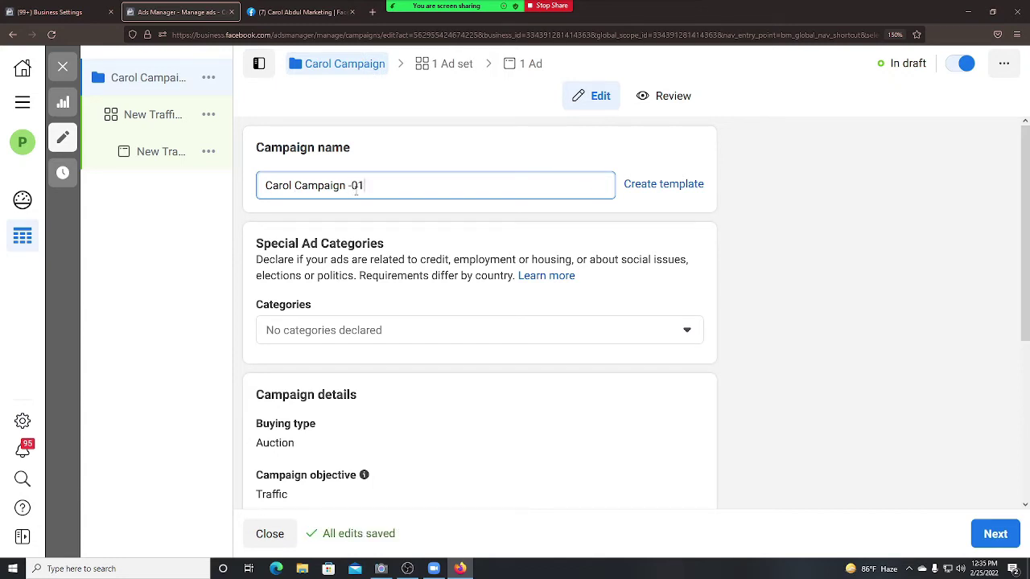
text(1)
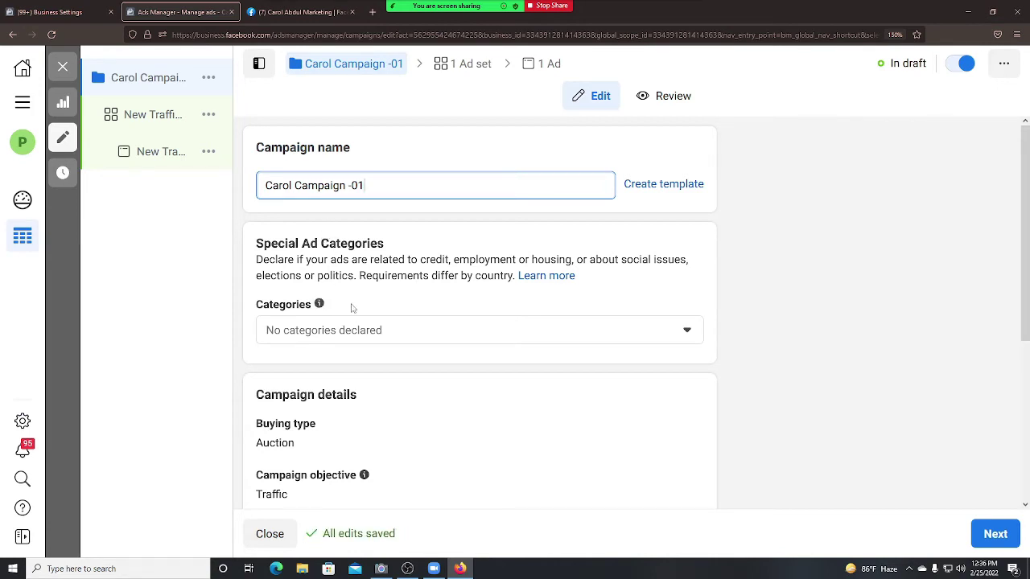
scroll(351, 305, down, 3)
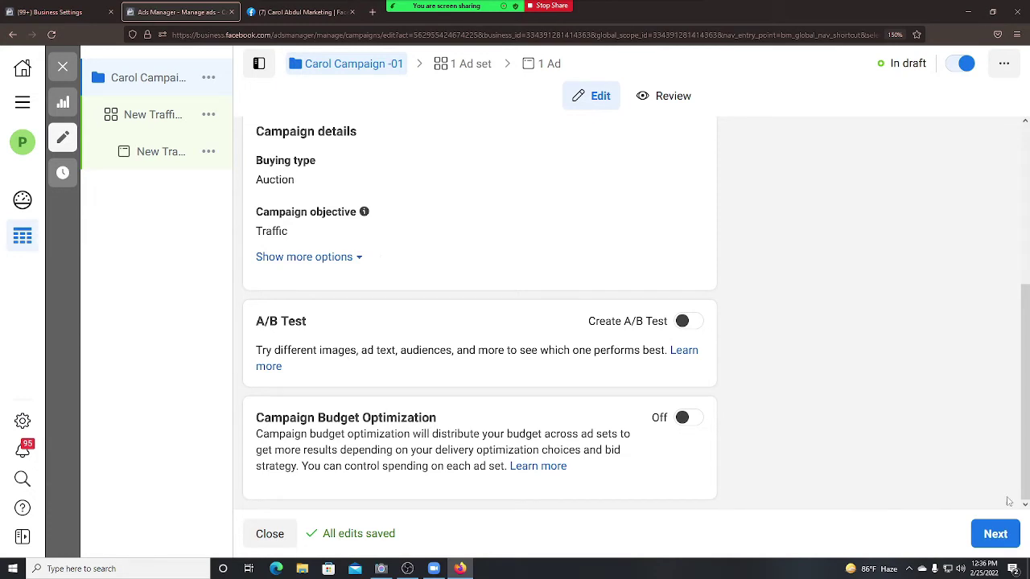
Continue to the ad set level and replace the default ad set name with the client's first name followed by "Campaign -01".
click(995, 535)
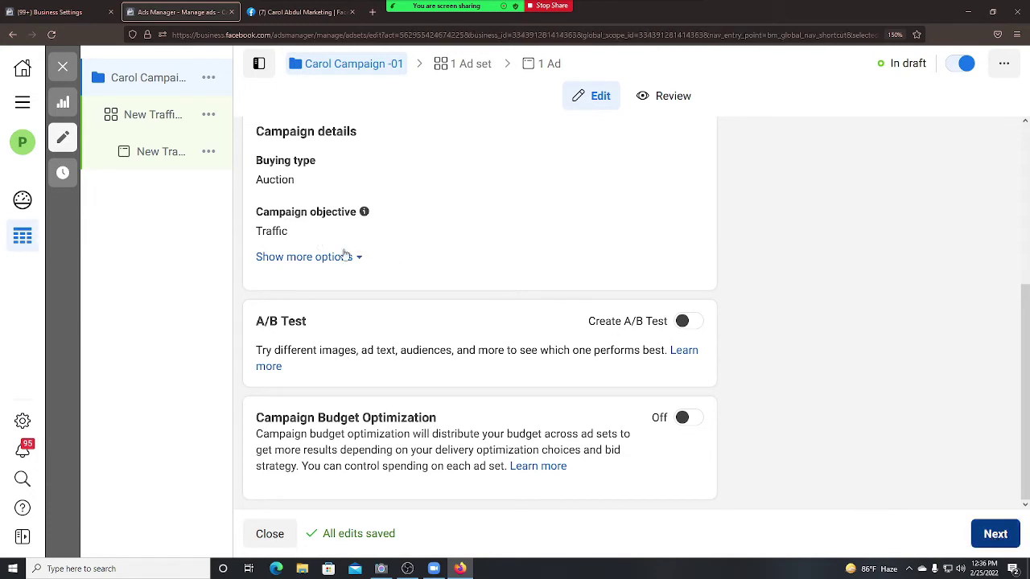
drag(368, 186, 257, 182)
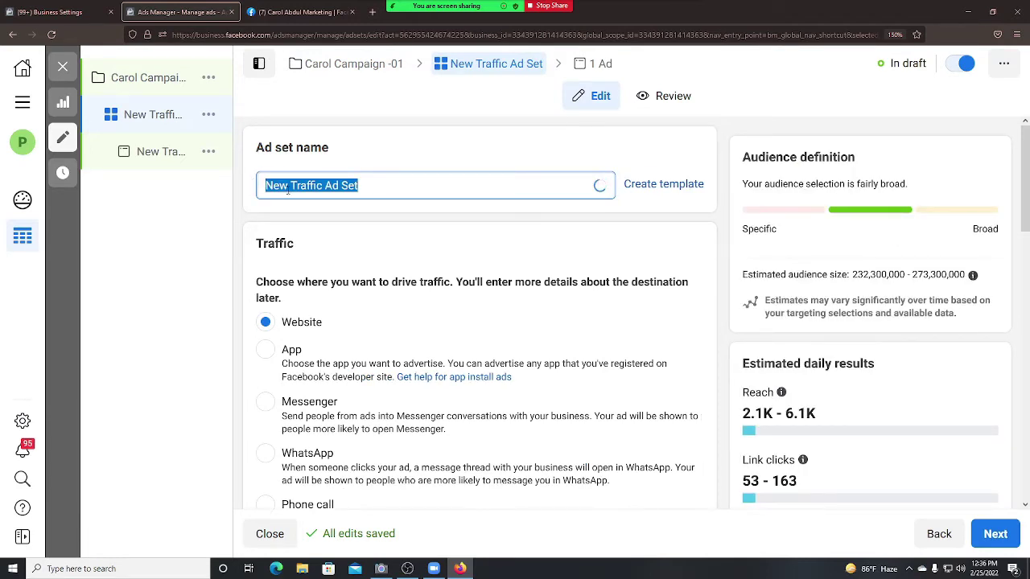
key(BackSpace)
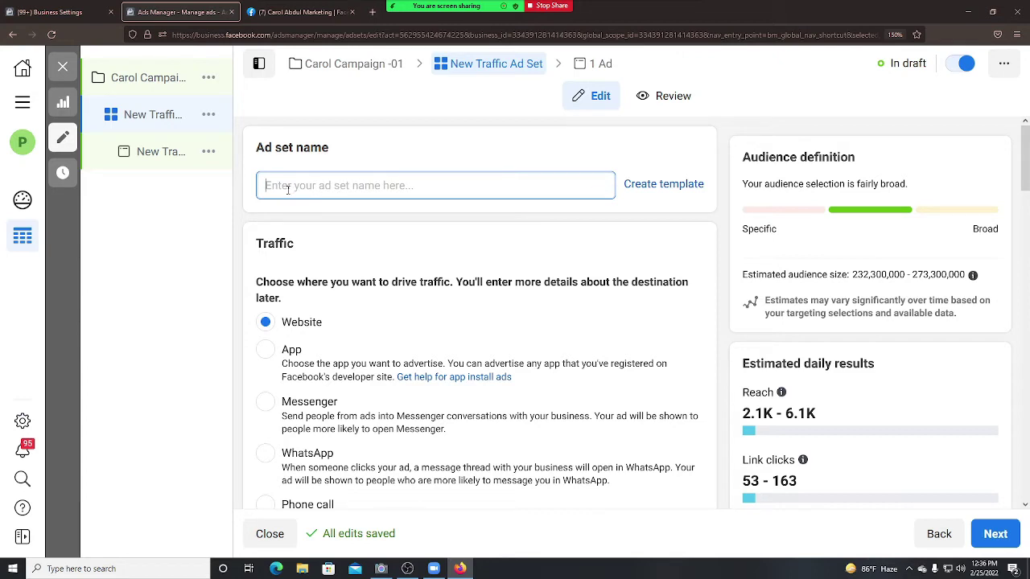
text(Carol)
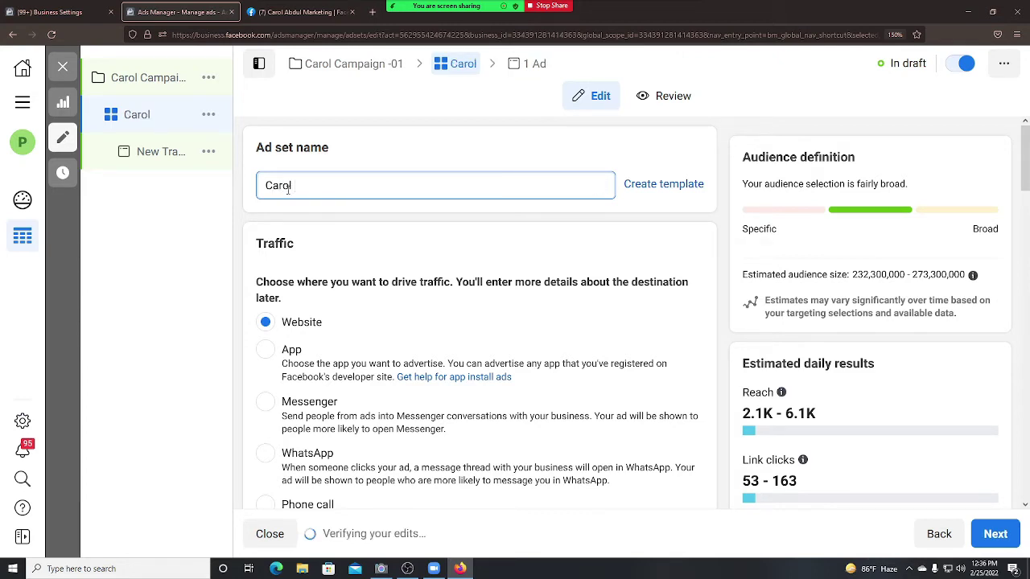
text( Campaign)
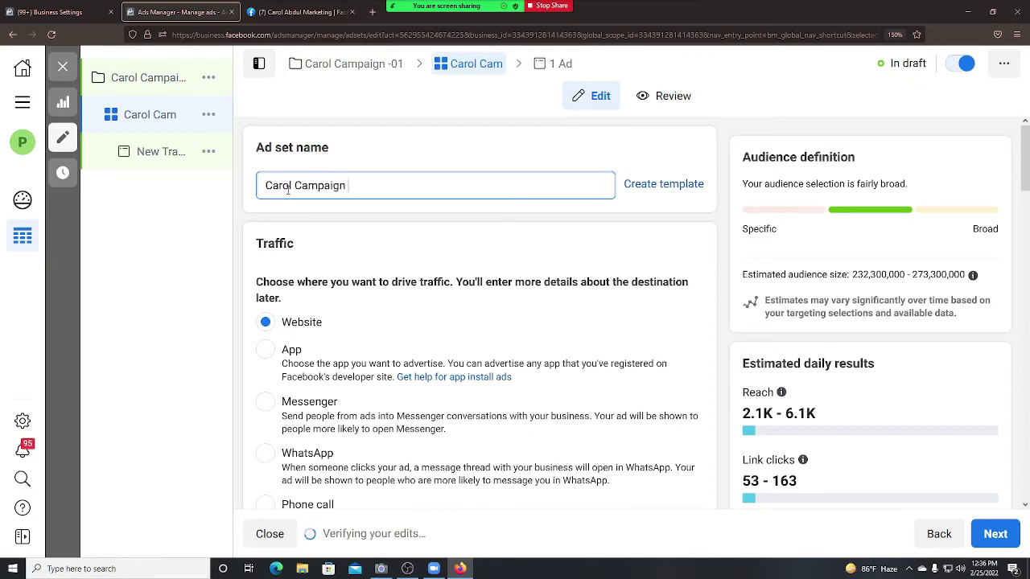
text( -01)
Select Daily Budget as the budget type in the ad set's budget and schedule settings.
scroll(286, 197, down, 3)
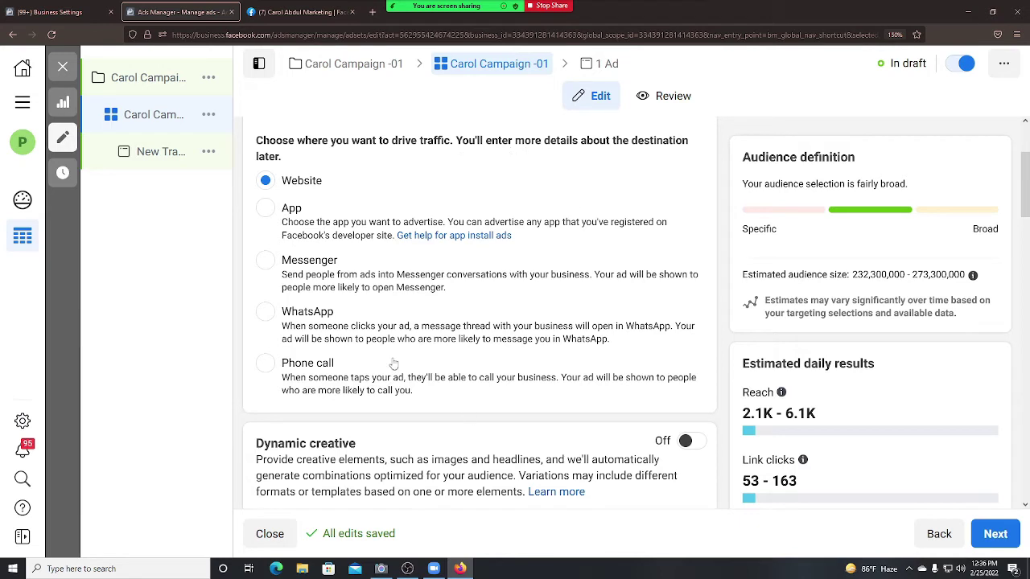
click(433, 569)
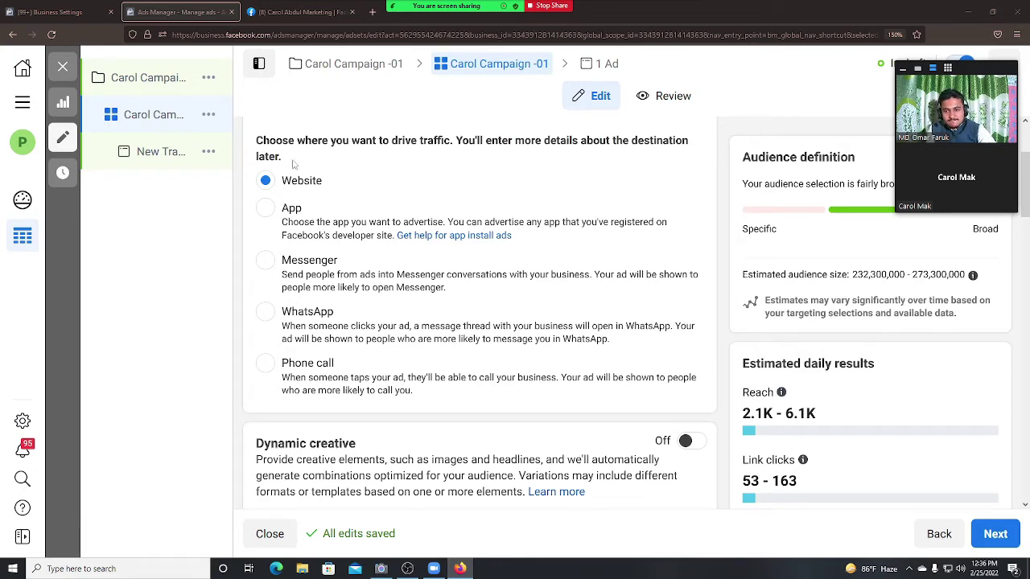
scroll(317, 255, down, 5)
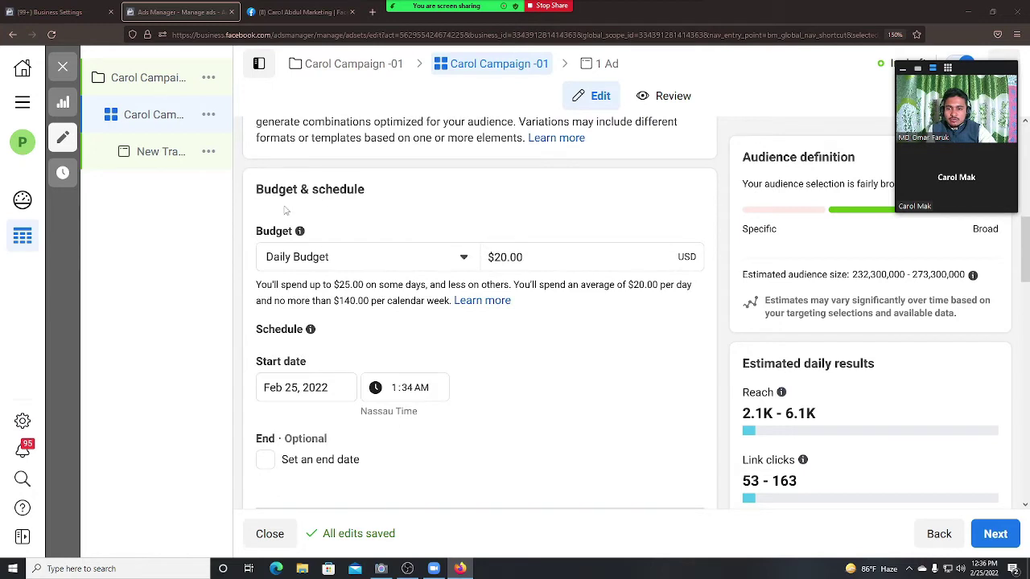
scroll(346, 207, down, 1)
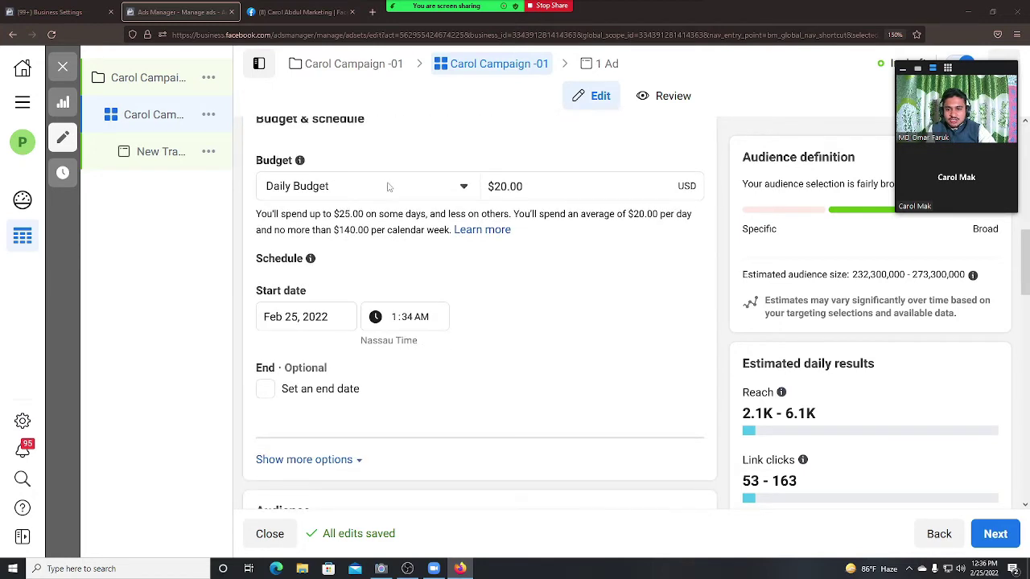
click(391, 194)
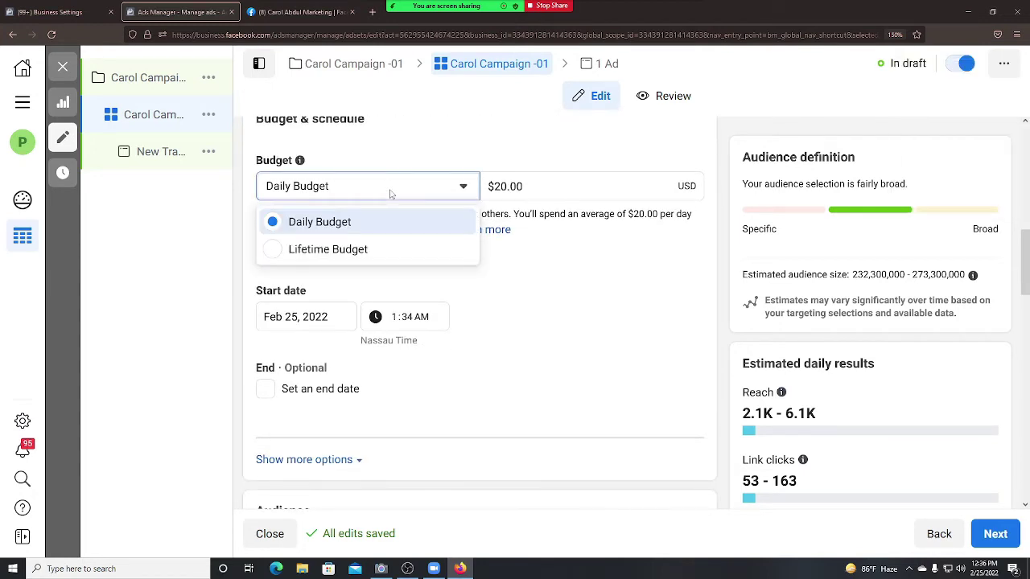
click(300, 225)
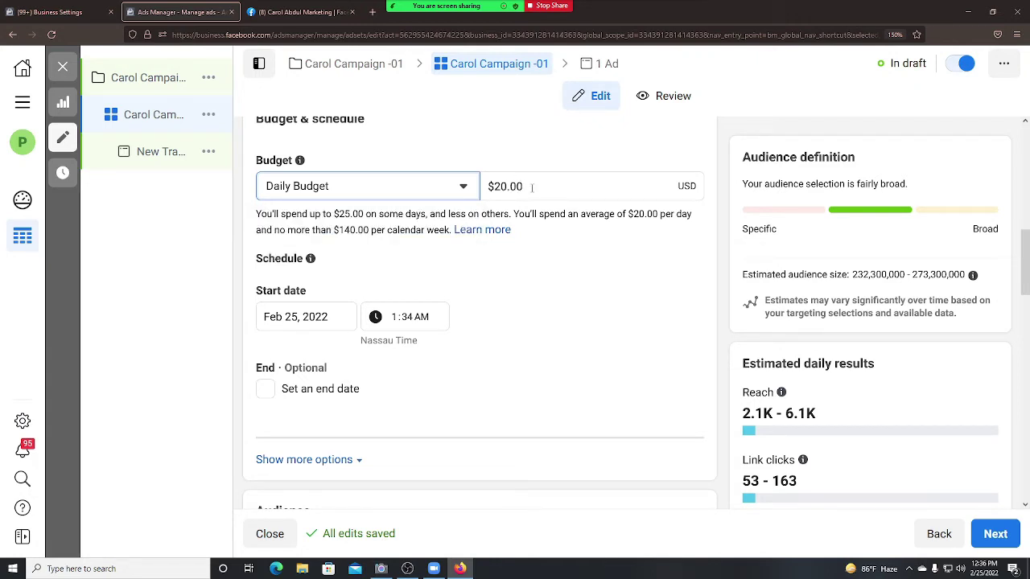
Set the ad set's daily budget amount to $10.00.
drag(532, 187, 487, 186)
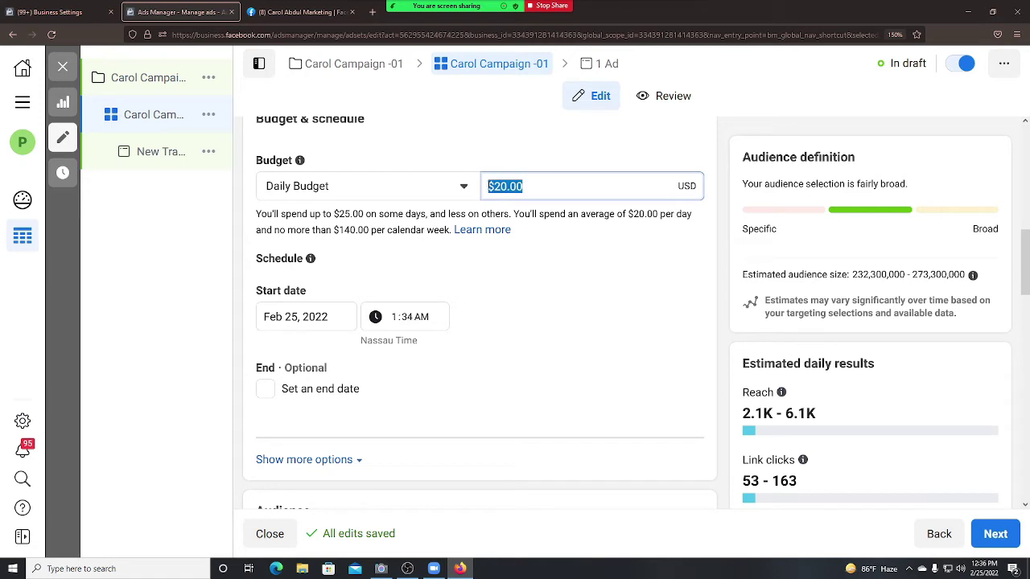
click(434, 569)
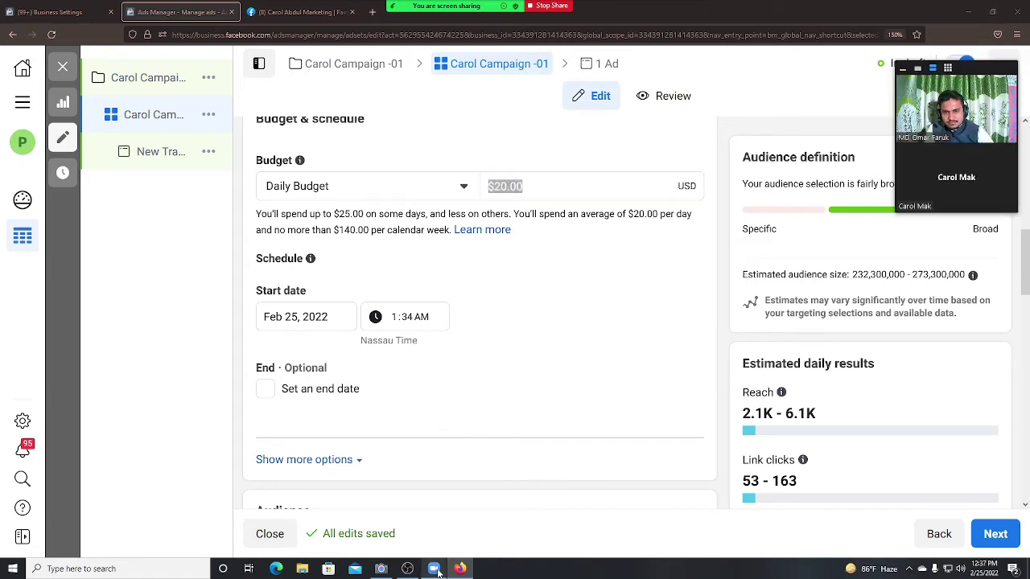
click(461, 569)
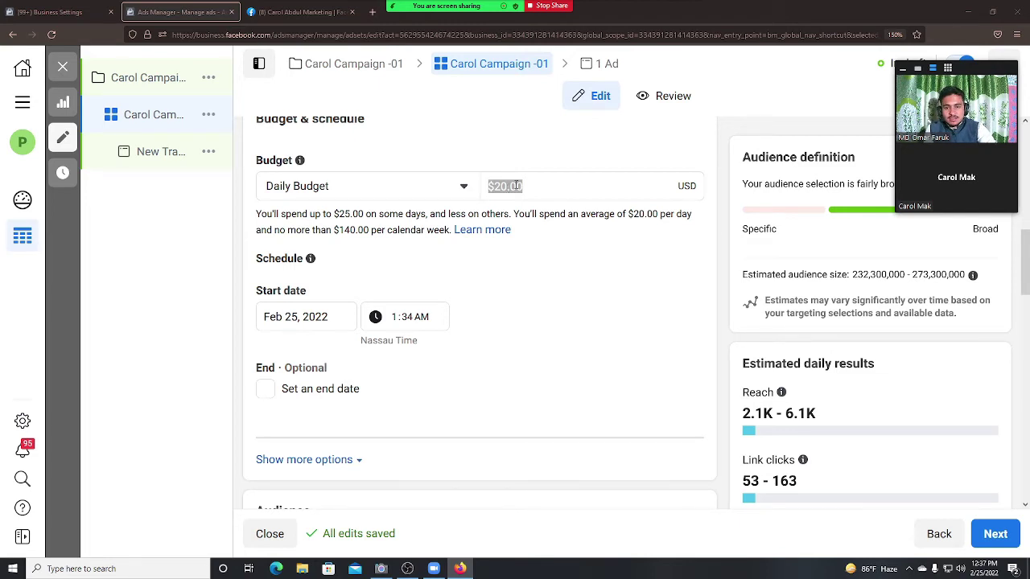
click(540, 187)
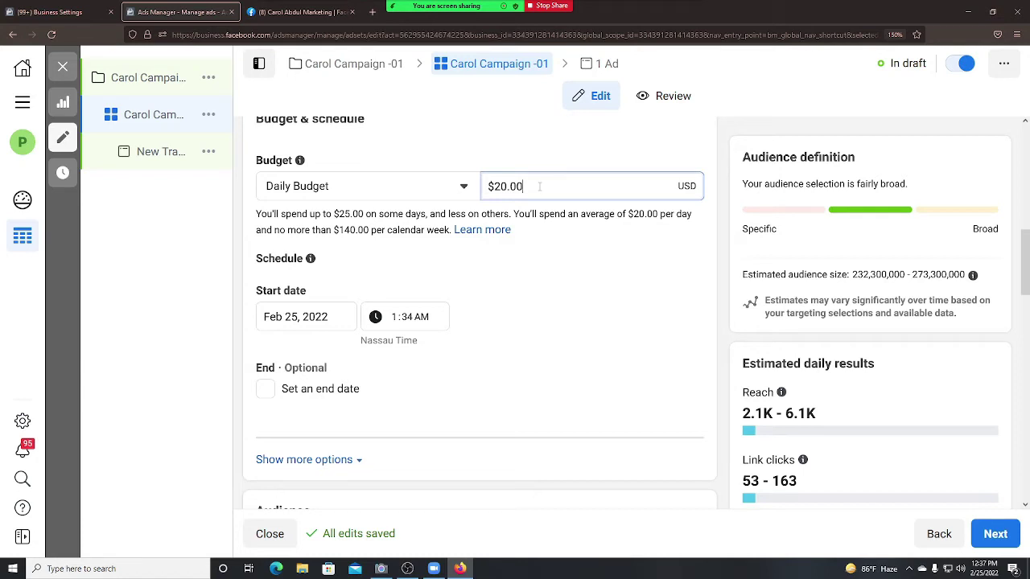
drag(539, 186, 487, 186)
text(10)
click(475, 147)
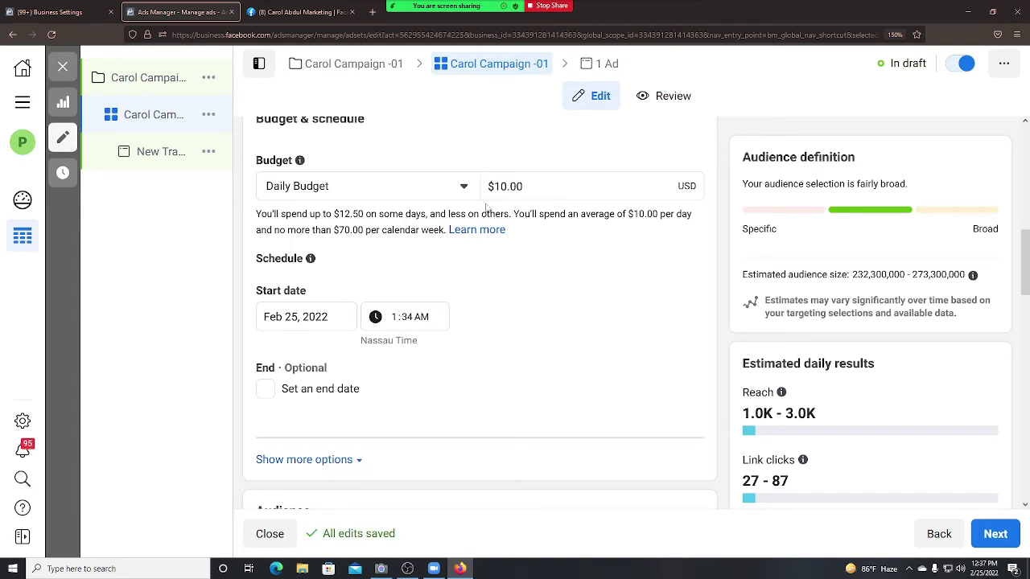
Review the ad set's budget and schedule settings, checking the start date calendar and the start time.
click(434, 569)
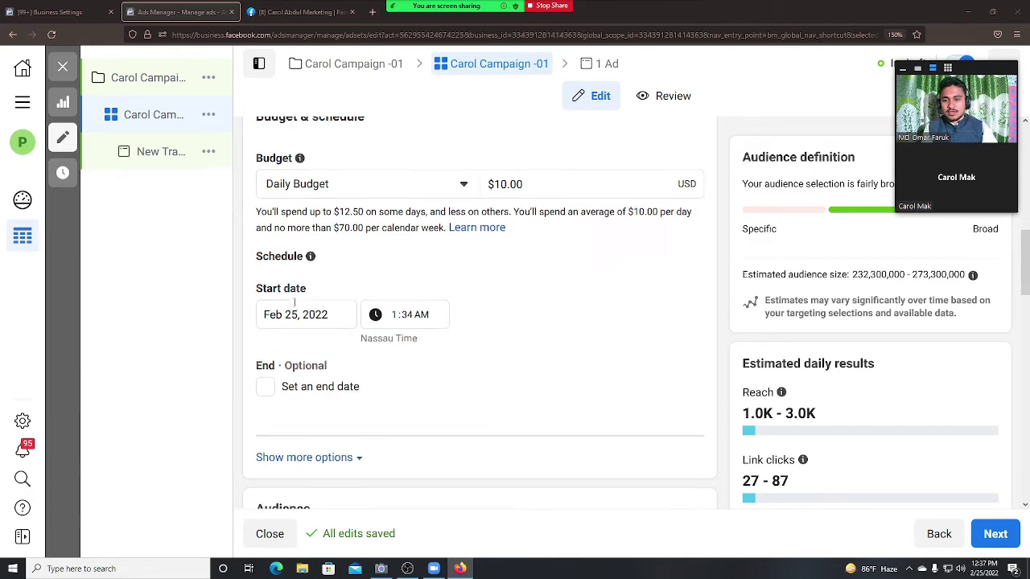
scroll(290, 302, down, 1)
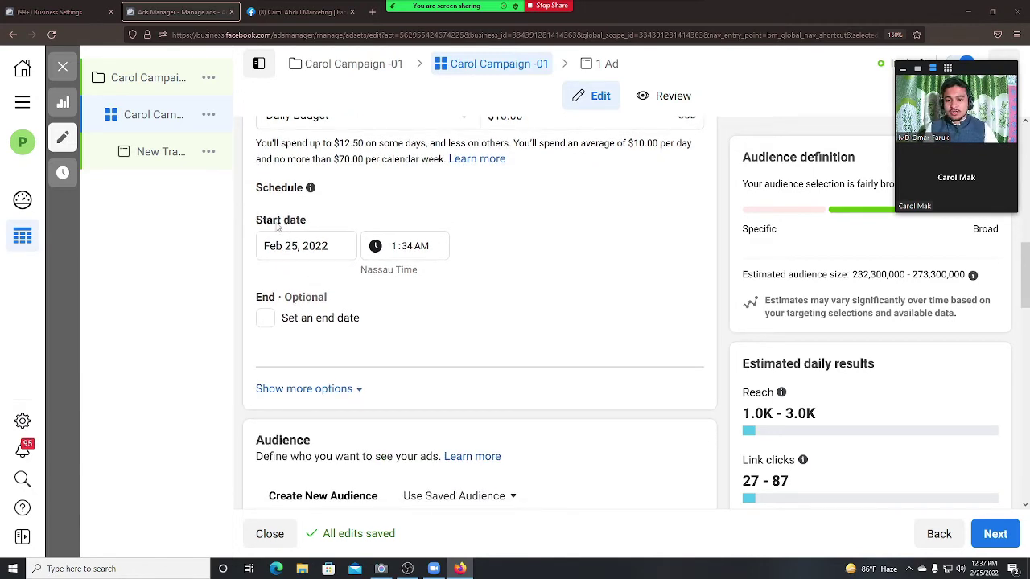
click(305, 245)
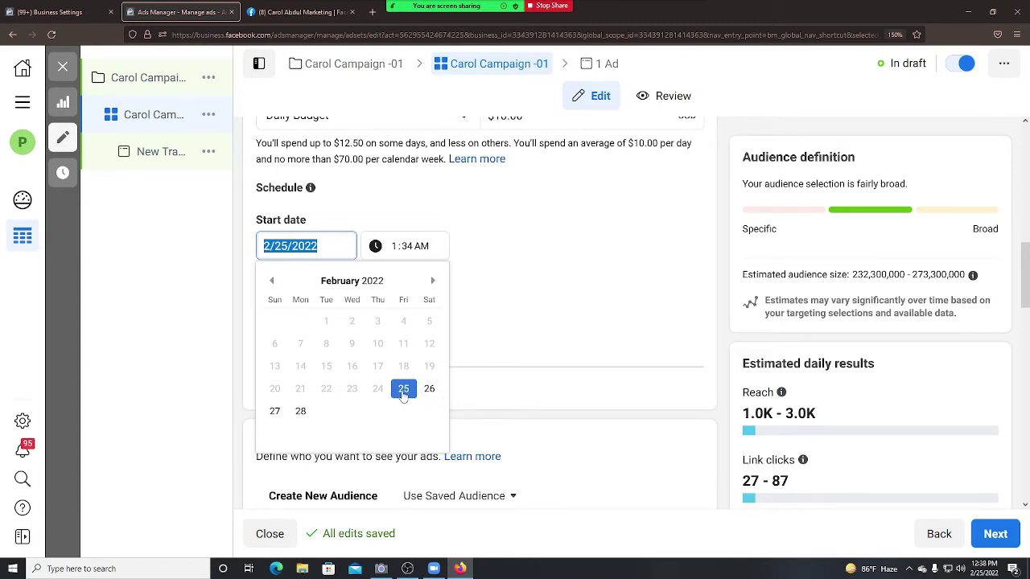
click(414, 258)
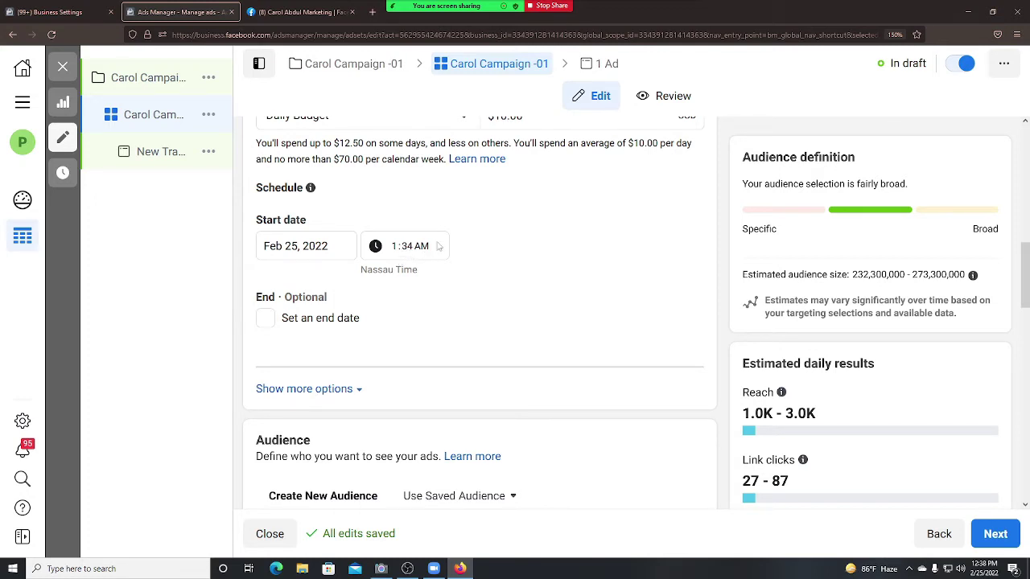
scroll(475, 257, up, 3)
scroll(491, 300, down, 1)
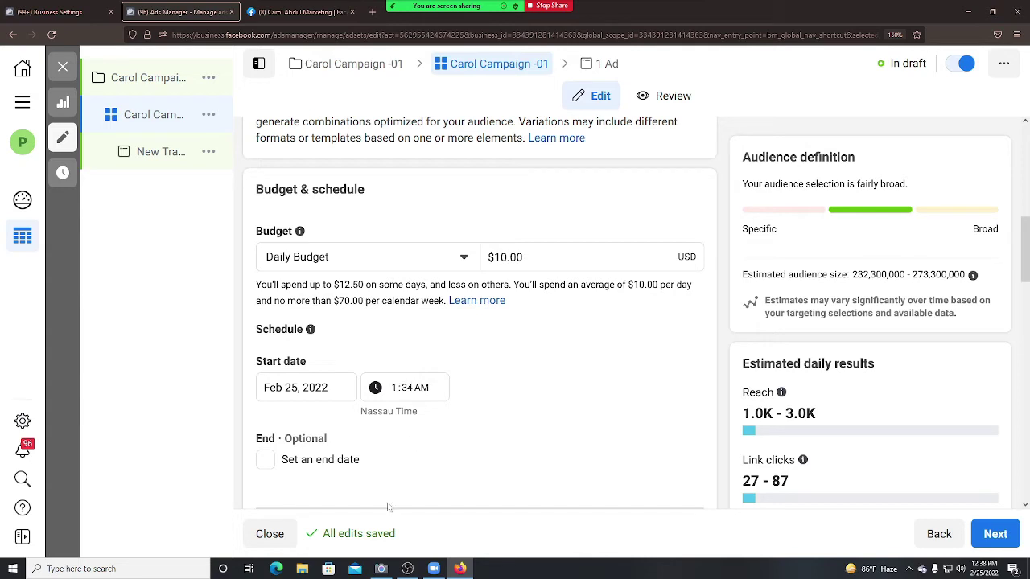
click(435, 570)
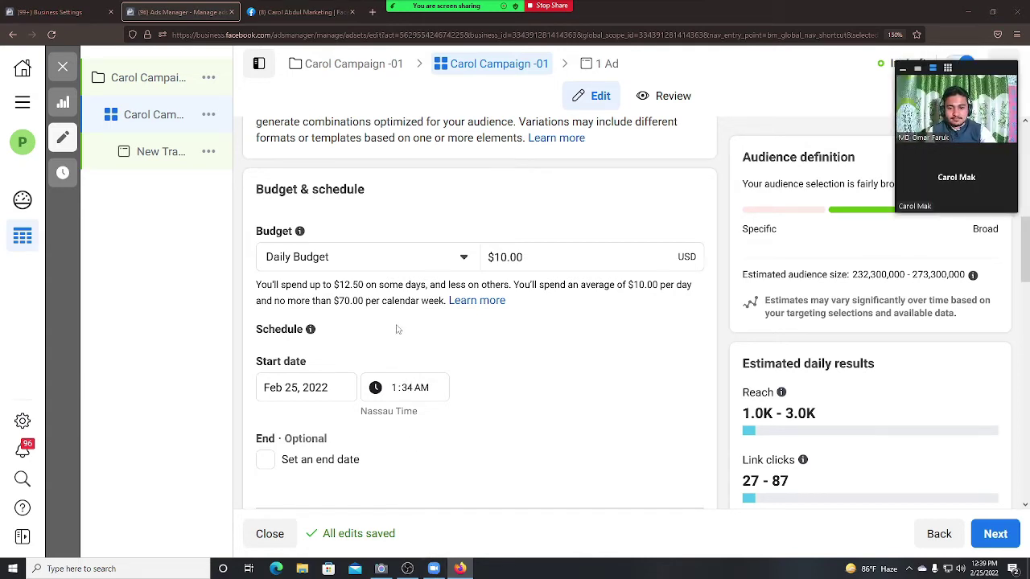
drag(309, 332, 256, 332)
click(340, 327)
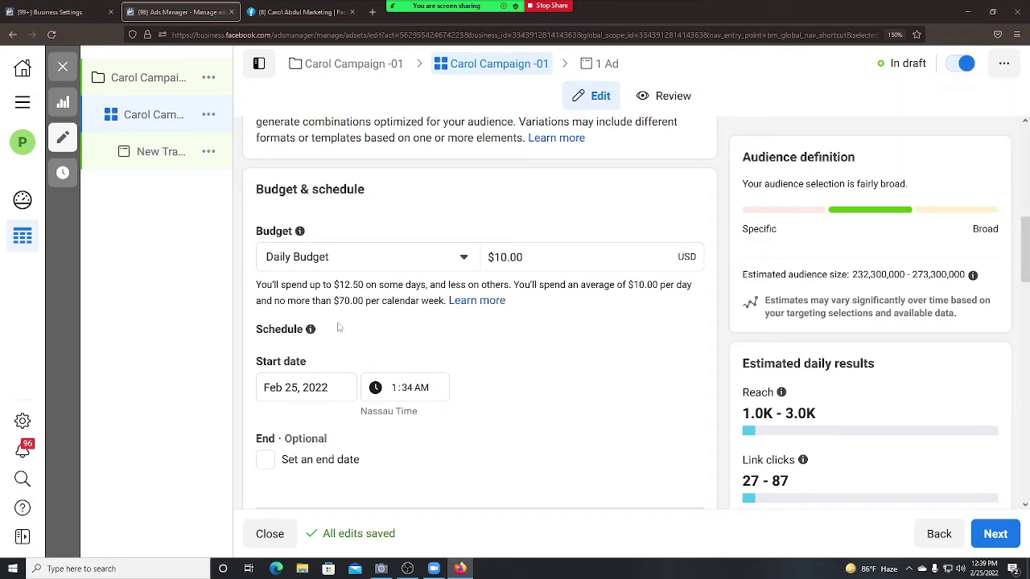
click(434, 569)
scroll(340, 379, down, 1)
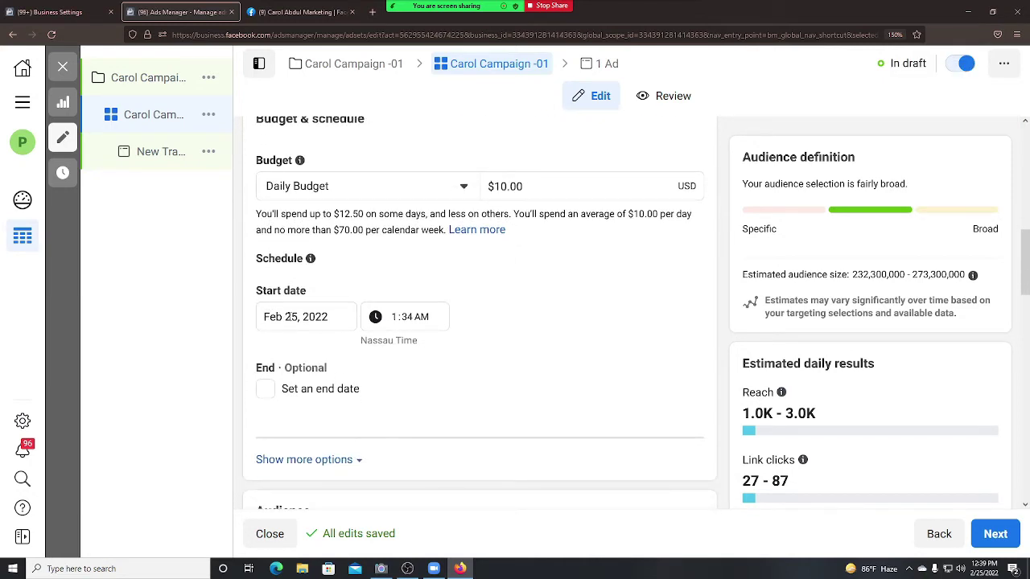
mouse_move(457, 6)
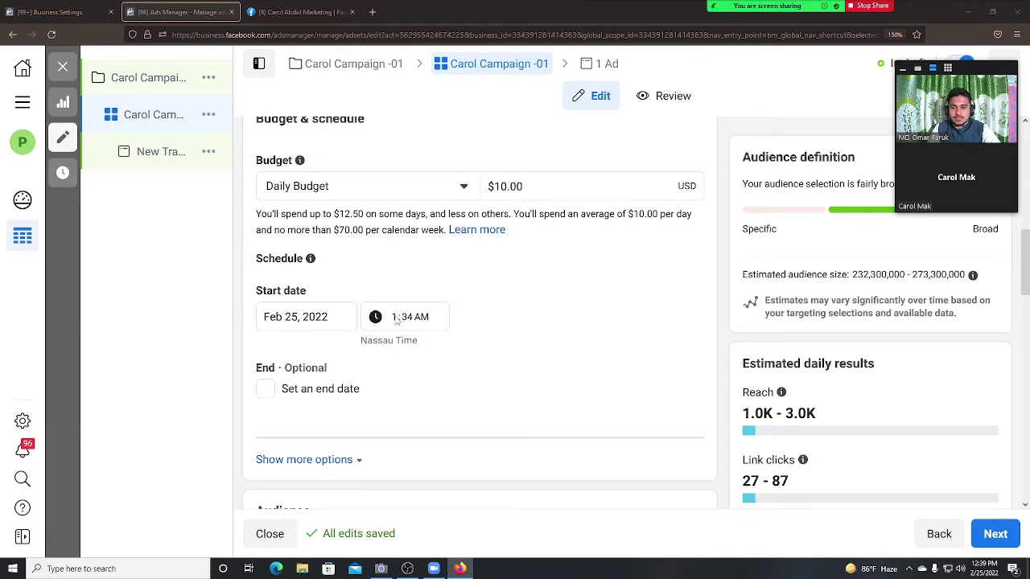
click(396, 318)
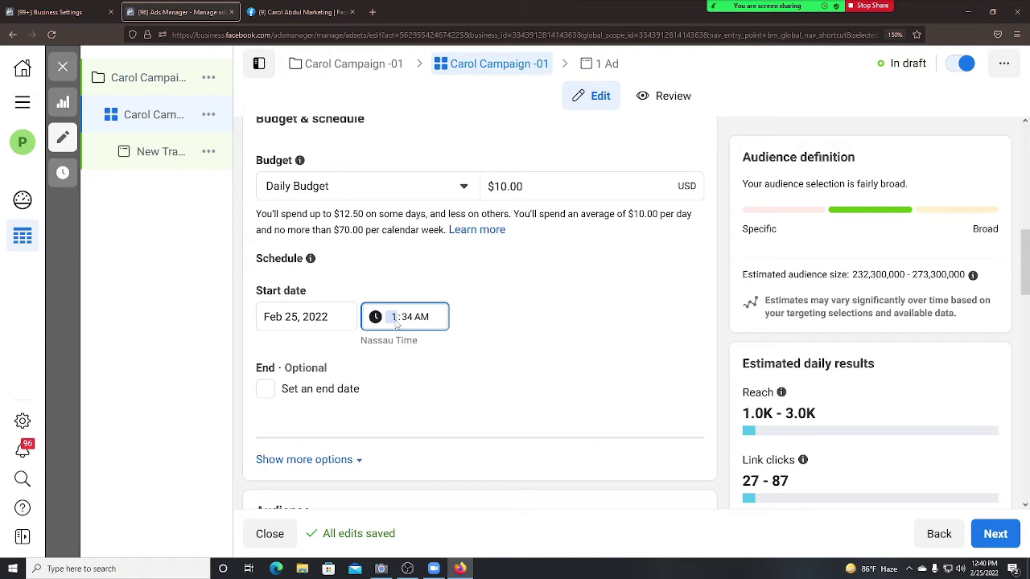
Search the web for "united state time" in a new browser tab.
click(373, 14)
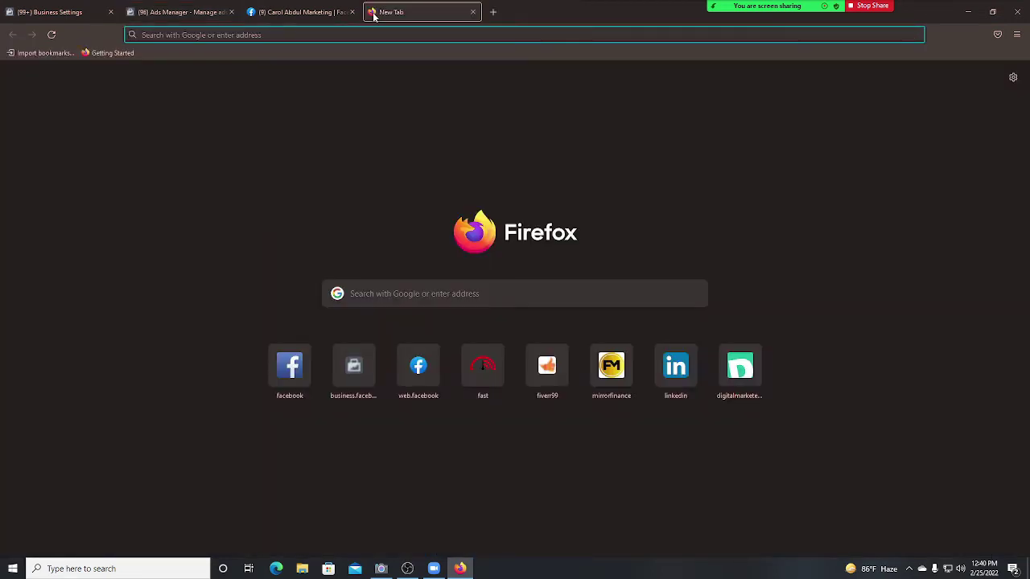
text(unit)
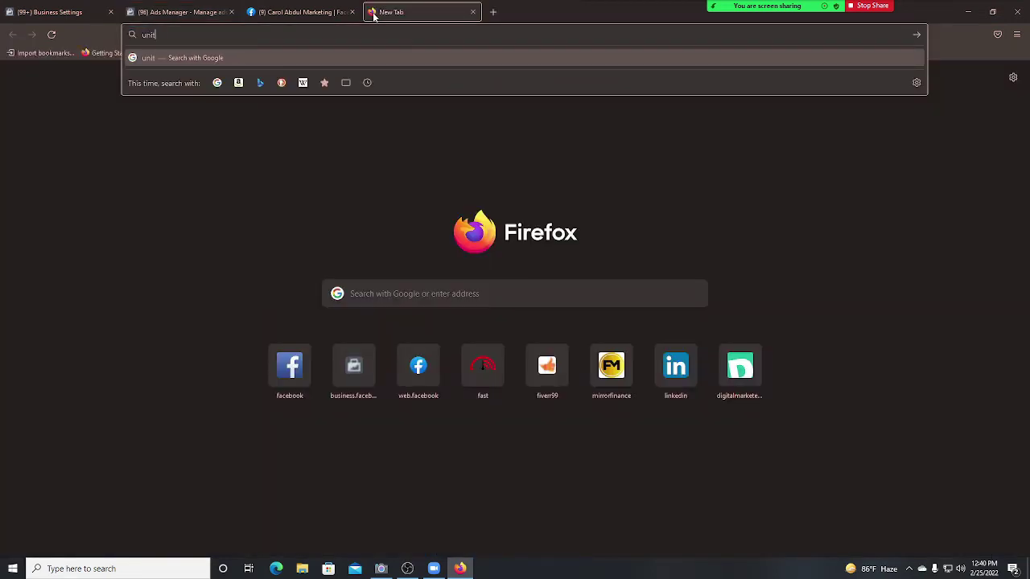
text(ed state)
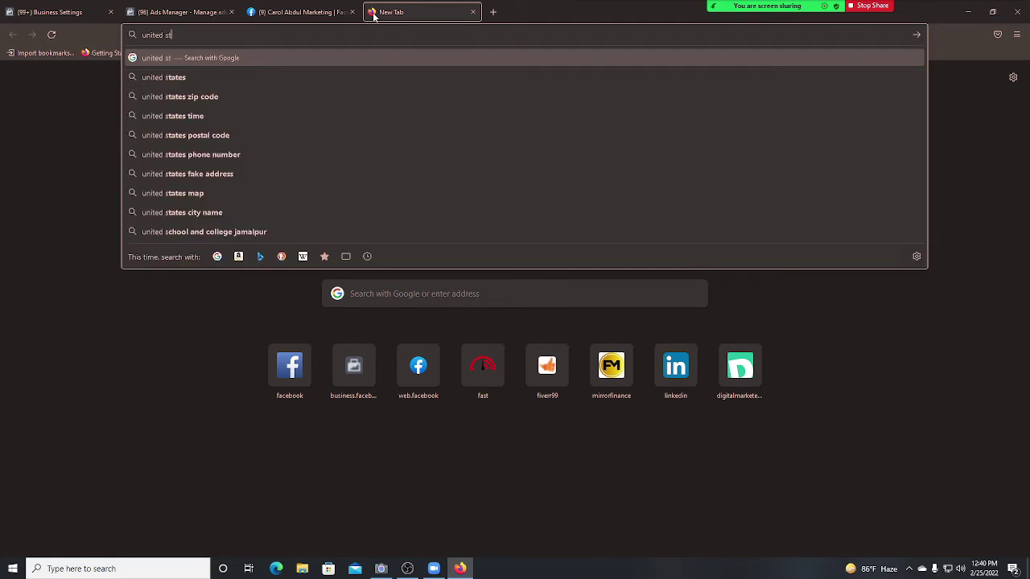
text( time)
key(Return)
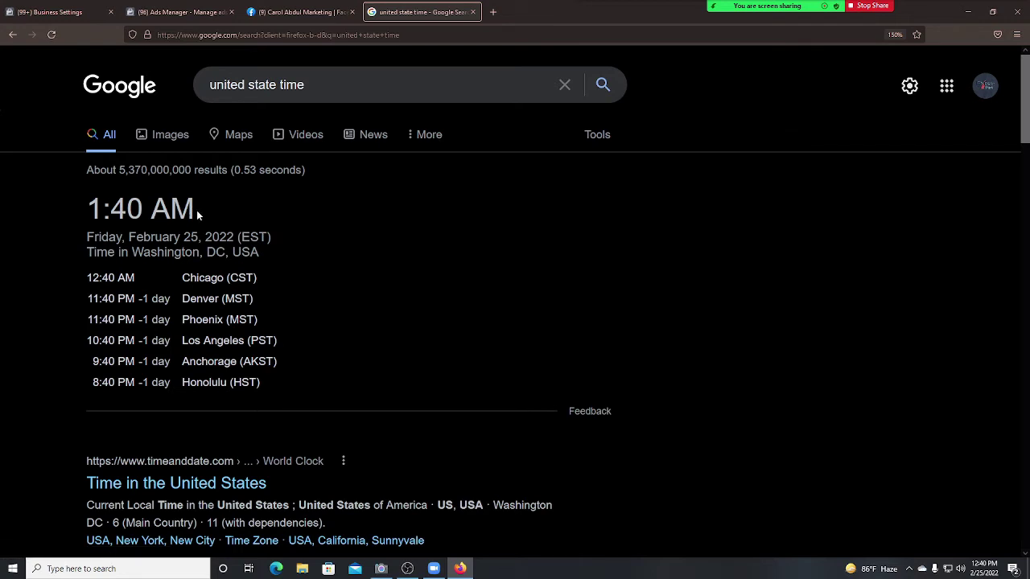
Examine the current times listed for Washington, DC and Phoenix in the search results.
drag(196, 210, 93, 205)
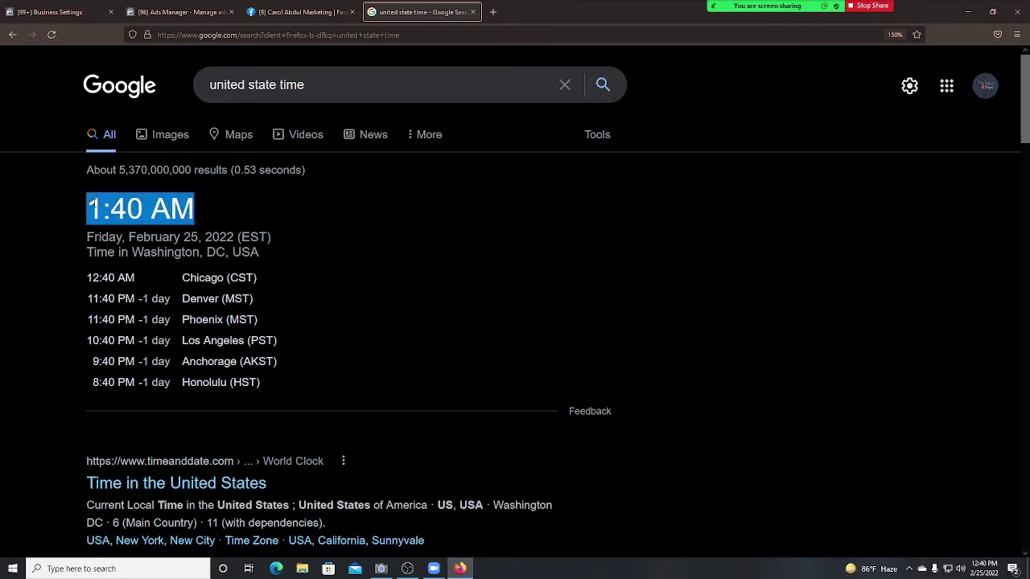
click(57, 219)
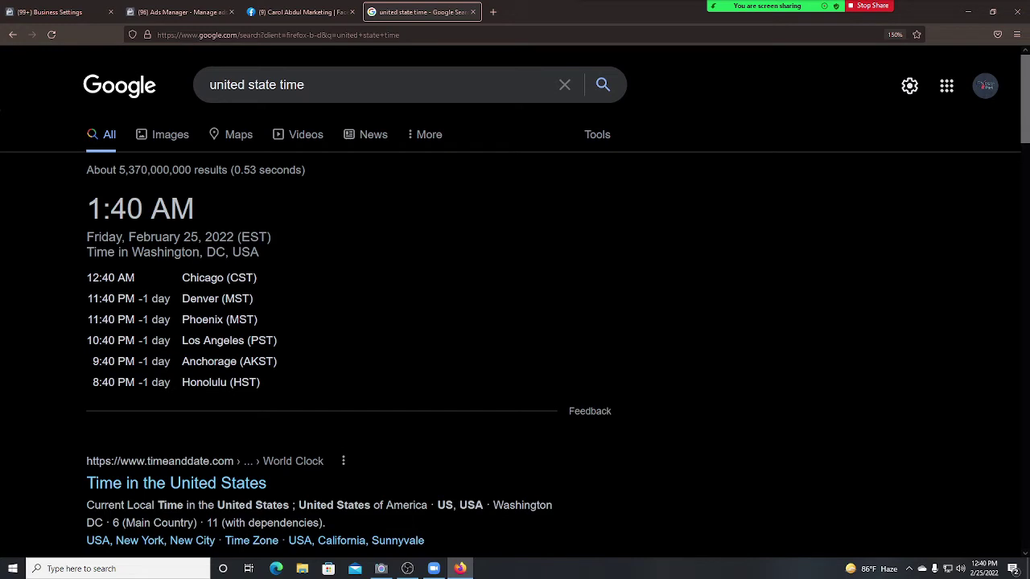
scroll(138, 297, down, 1)
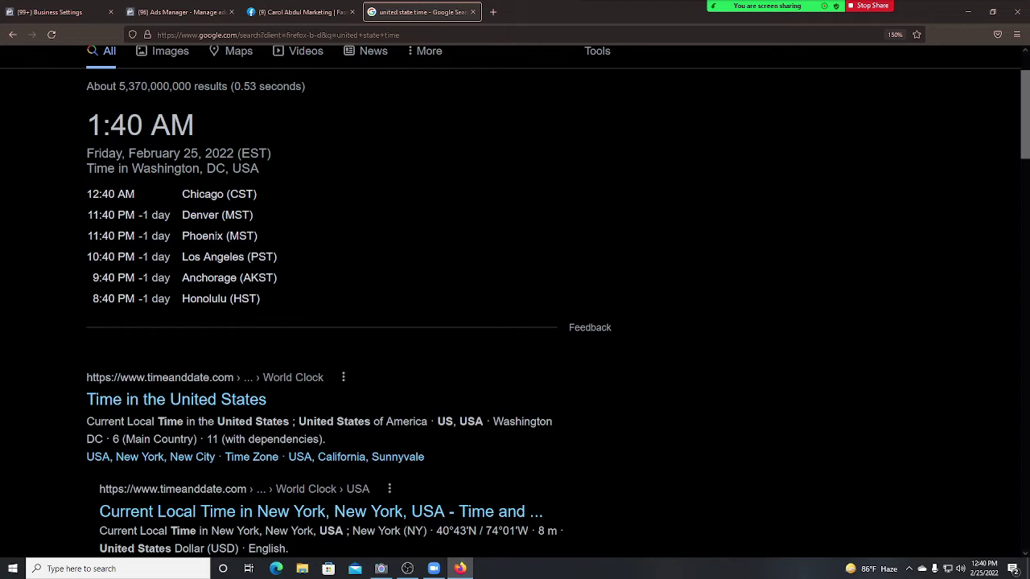
drag(274, 236, 86, 235)
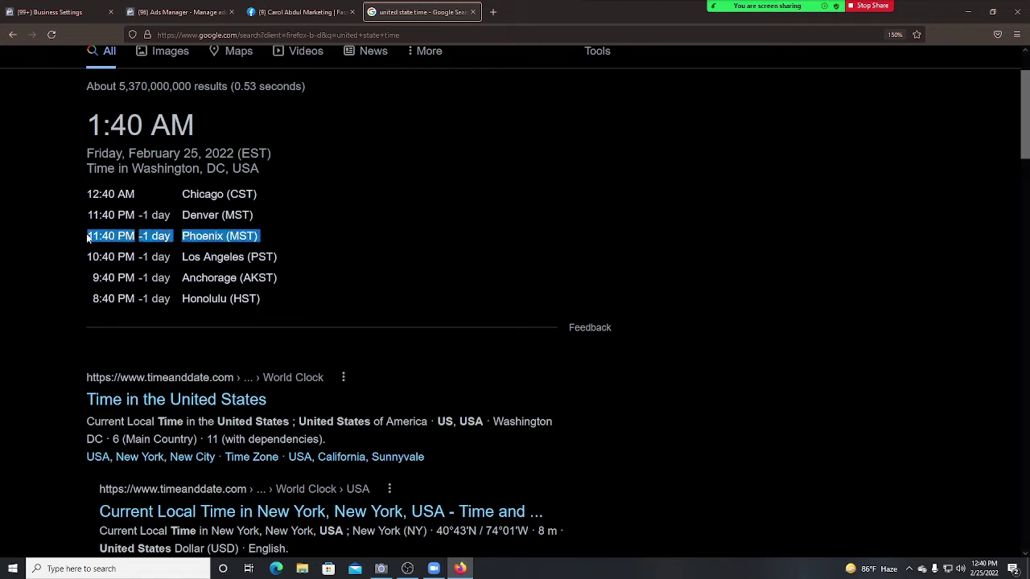
click(56, 276)
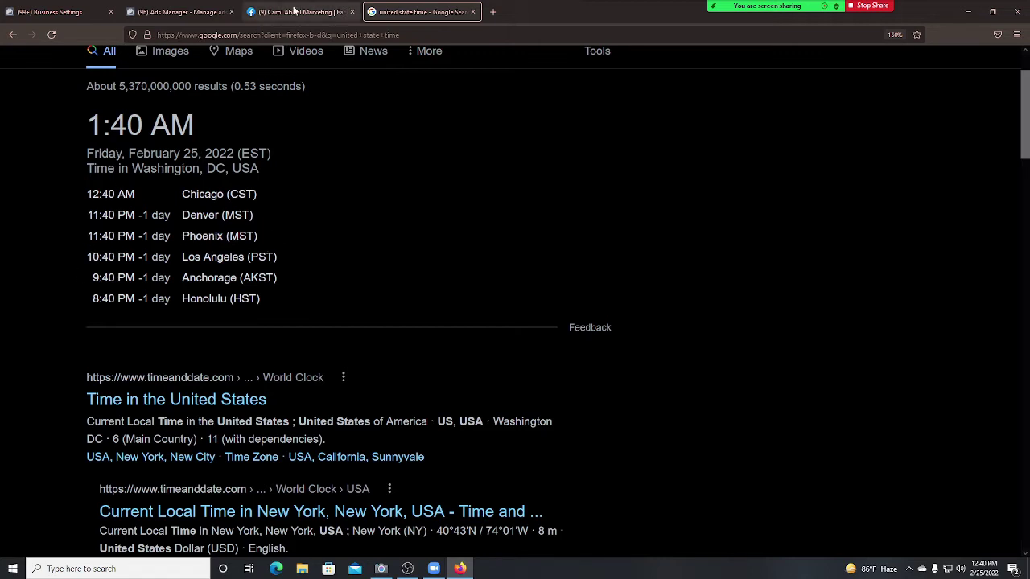
Compare the ad set's scheduled start time in Ads Manager with the current US times in the search results.
click(294, 12)
click(394, 13)
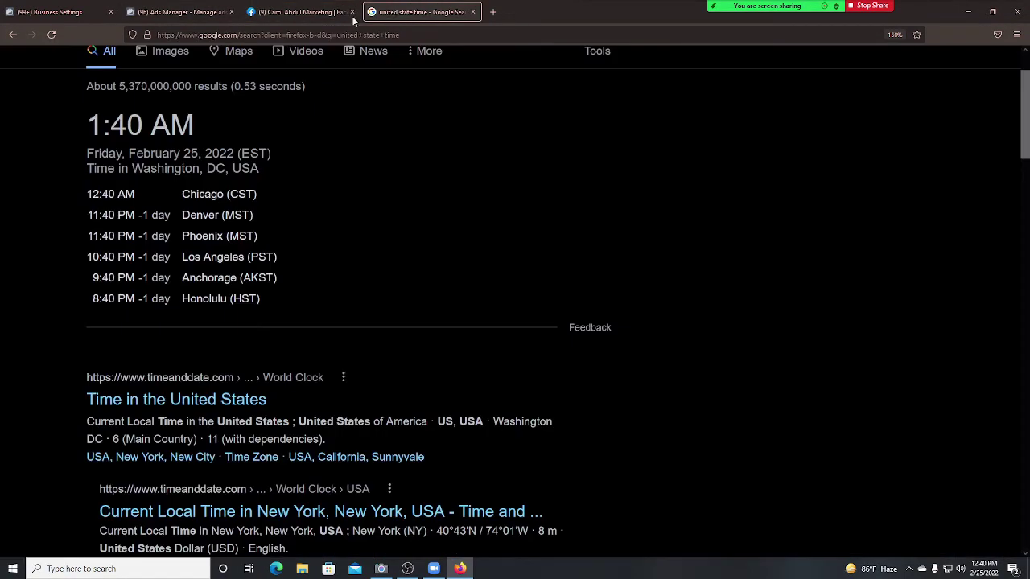
click(175, 12)
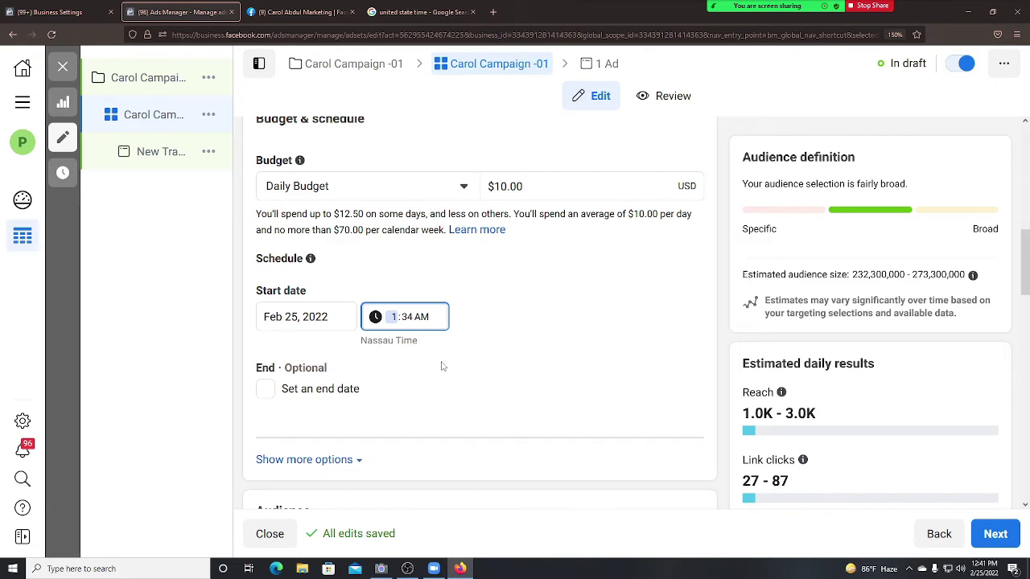
click(344, 15)
click(400, 11)
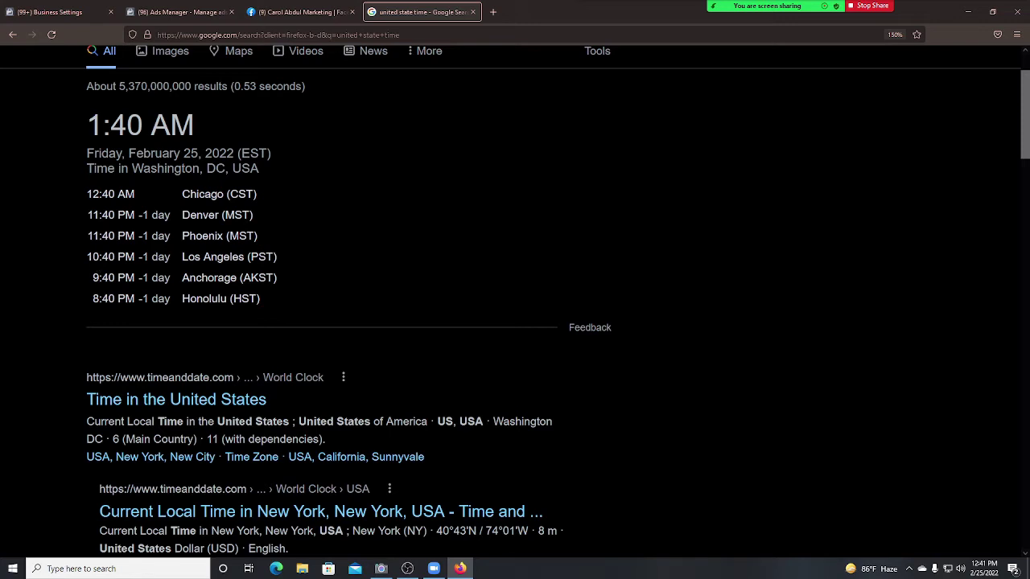
click(170, 12)
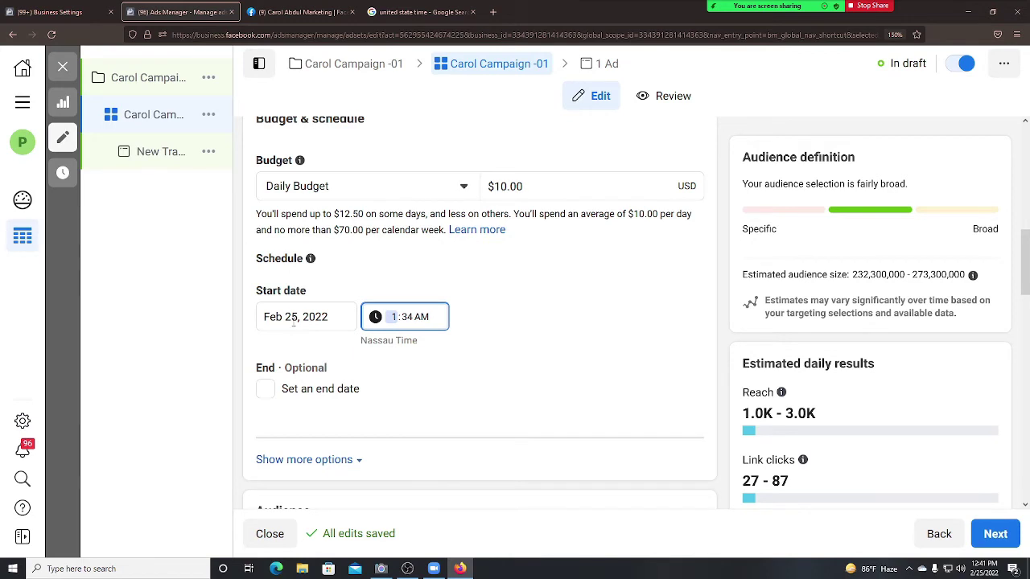
Set the ad set's start time to 2:00 AM on the Feb 25, 2022 start date.
click(396, 323)
text(2)
click(408, 317)
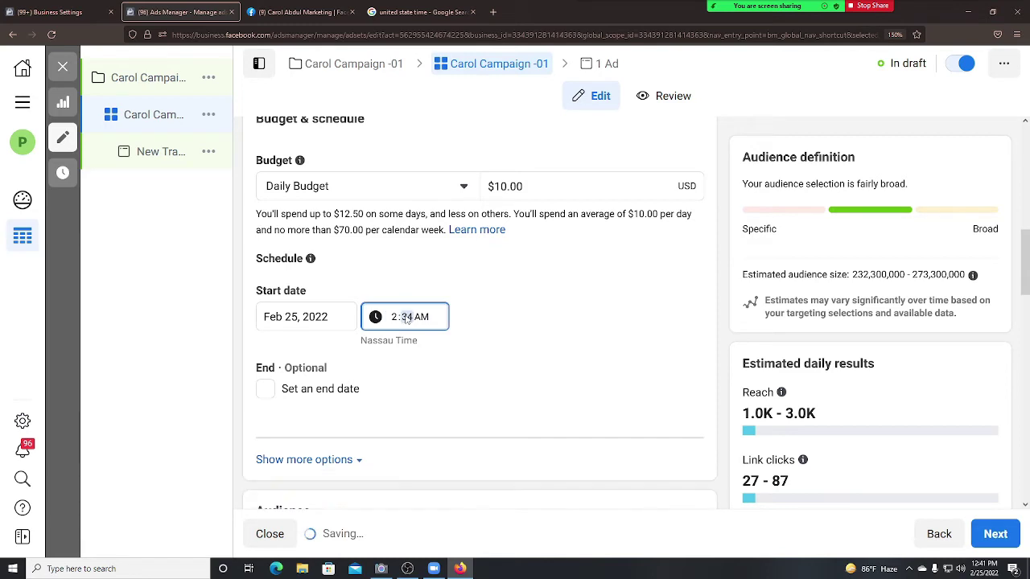
text(00)
click(469, 314)
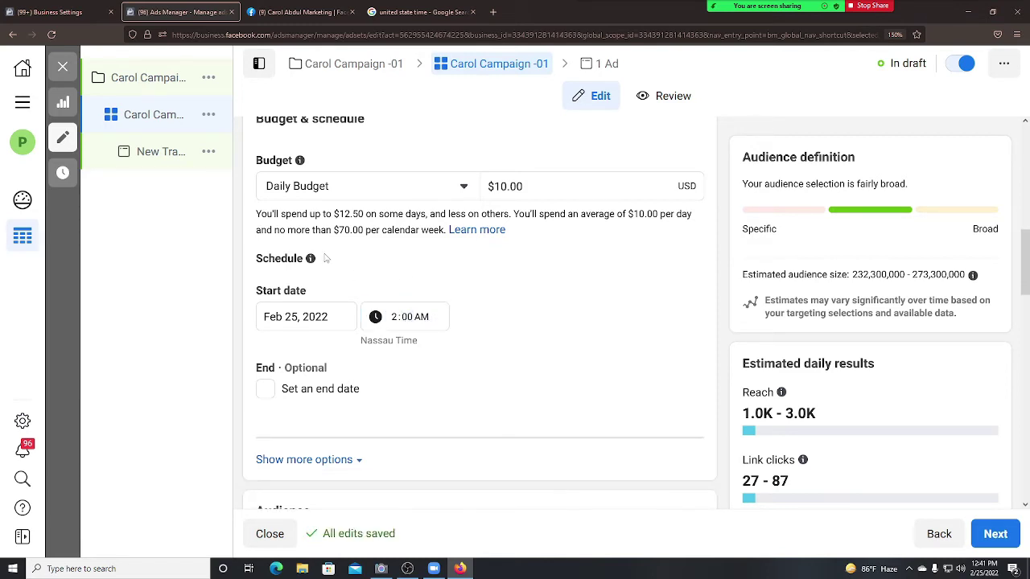
drag(325, 258, 253, 260)
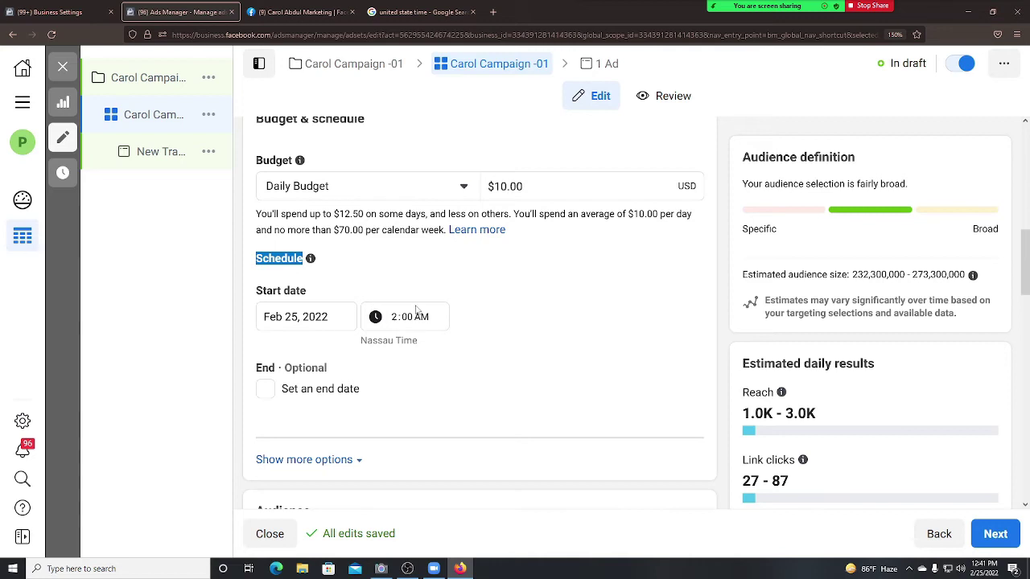
scroll(385, 392, down, 3)
scroll(387, 397, down, 2)
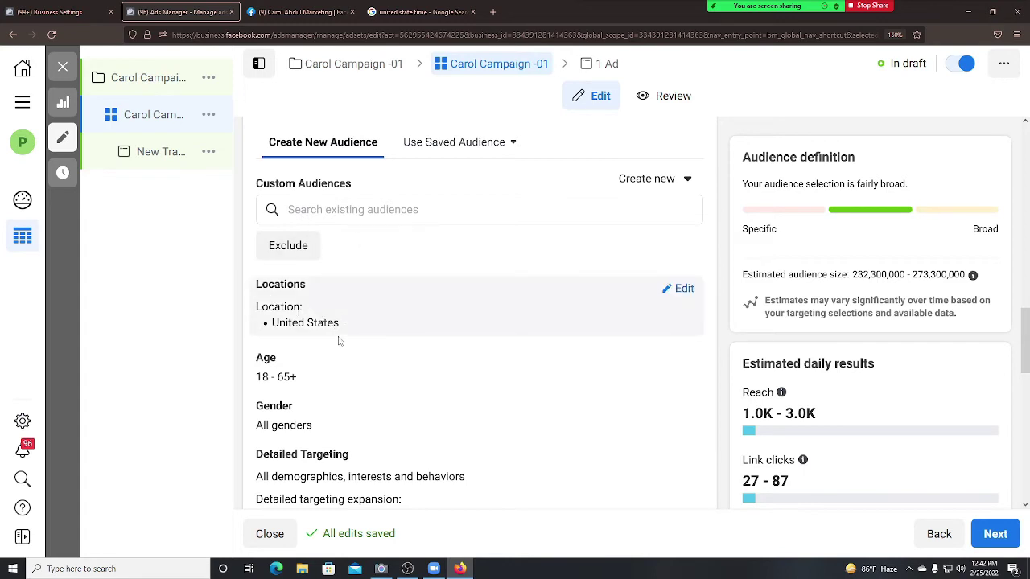
scroll(339, 341, up, 5)
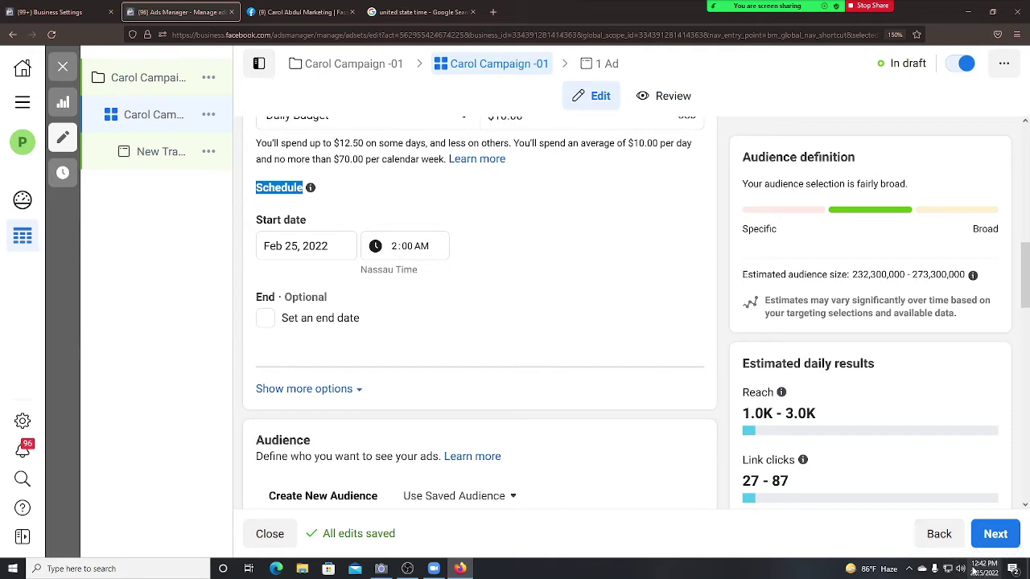
mouse_move(980, 571)
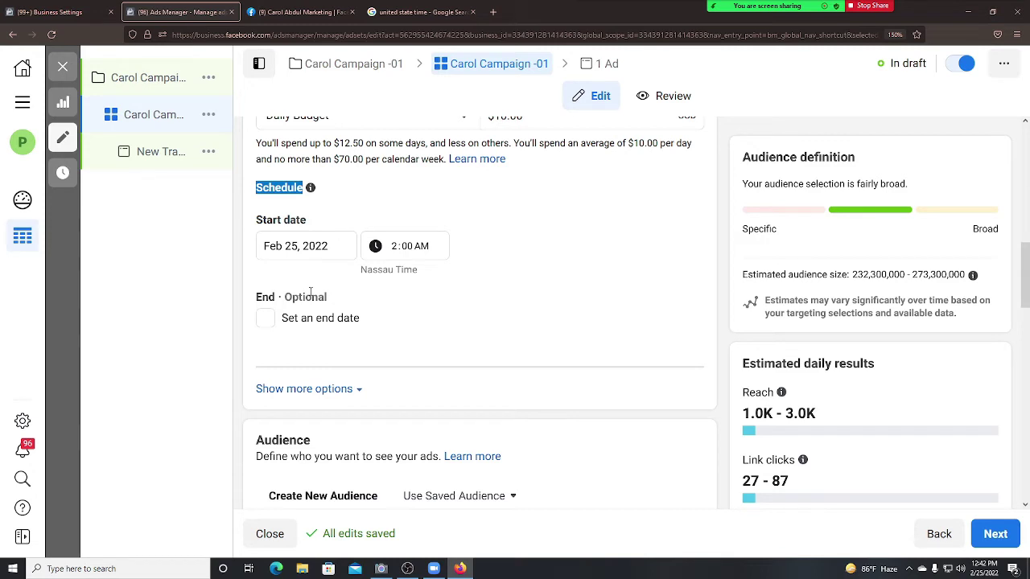
Enable an end date for the ad set's schedule and choose March 11, 2022.
scroll(351, 328, down, 1)
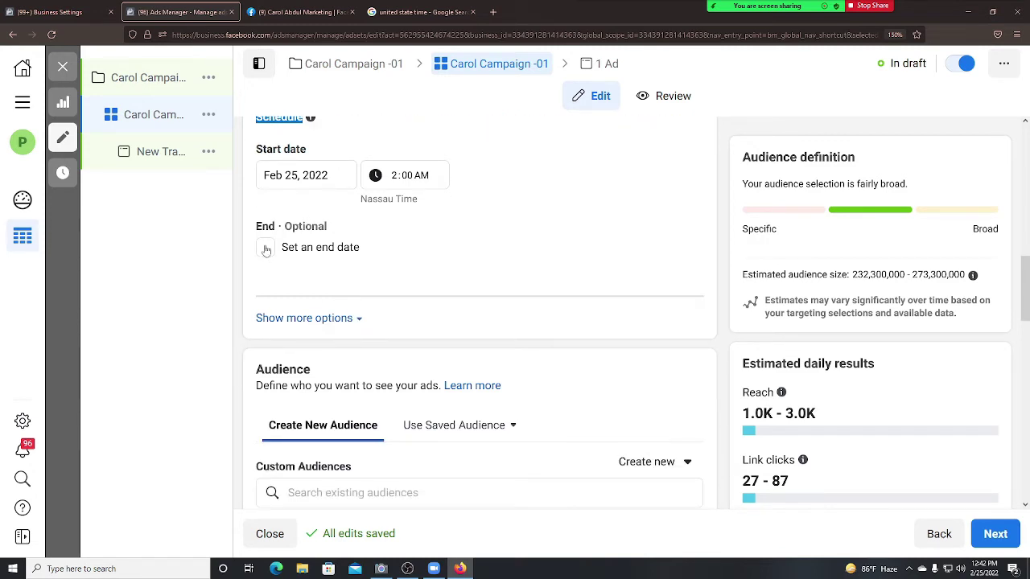
click(265, 252)
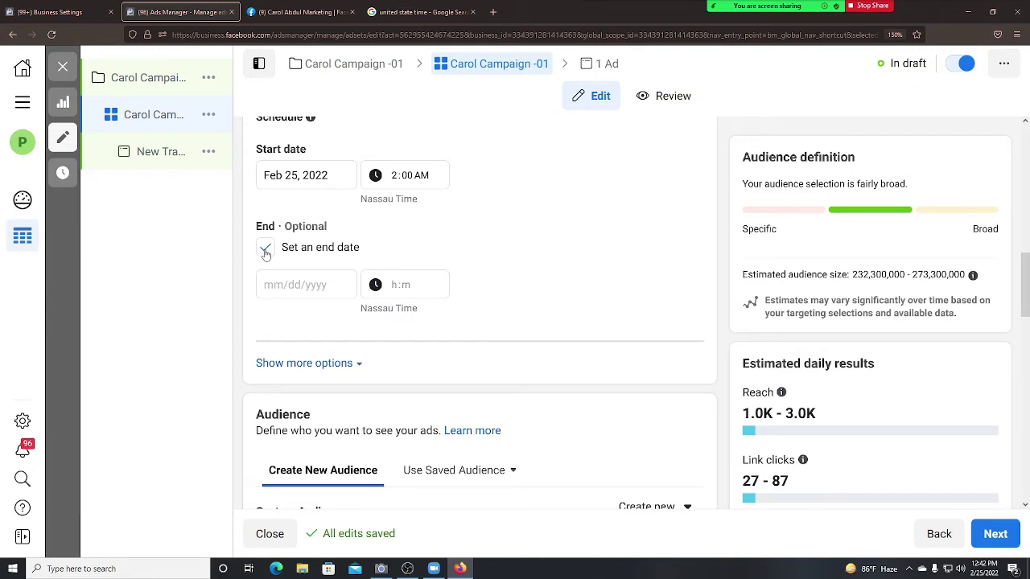
click(284, 290)
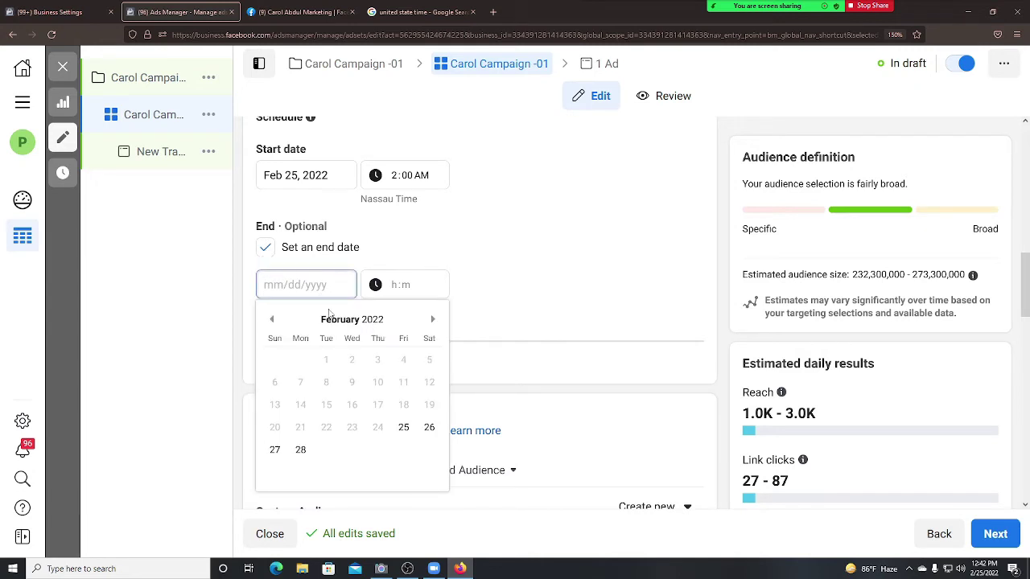
click(253, 209)
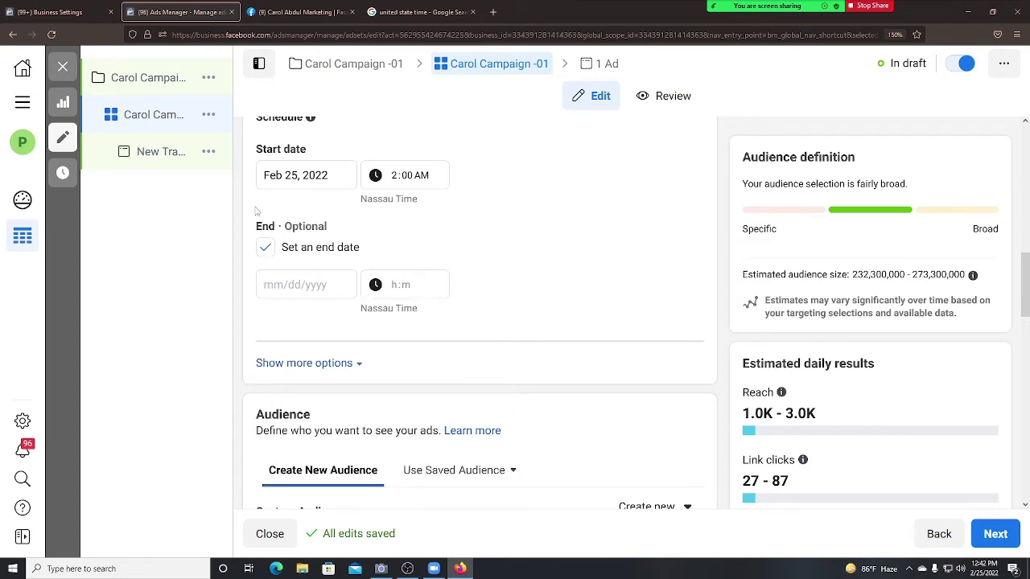
click(301, 285)
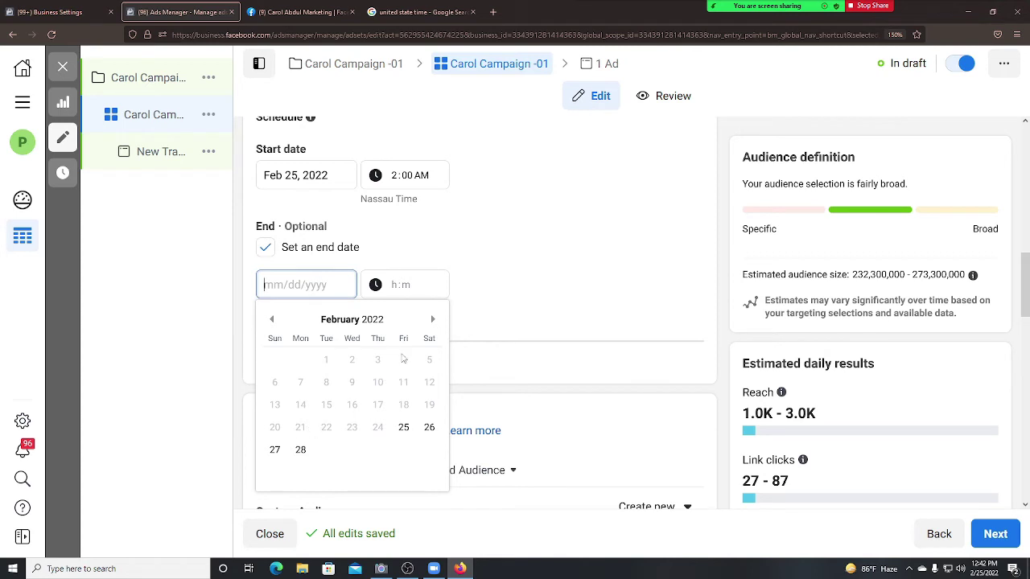
click(433, 320)
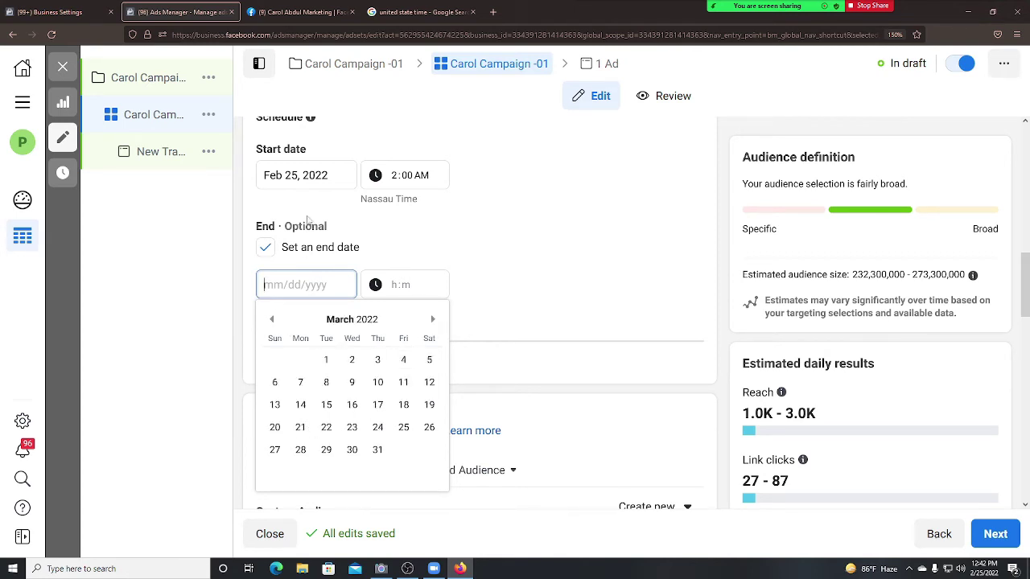
click(272, 320)
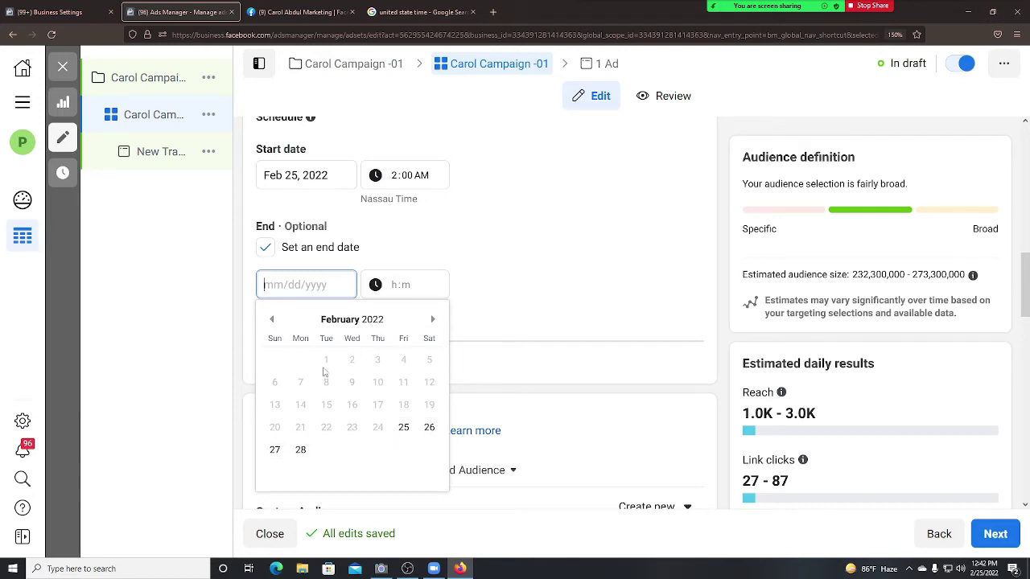
click(433, 321)
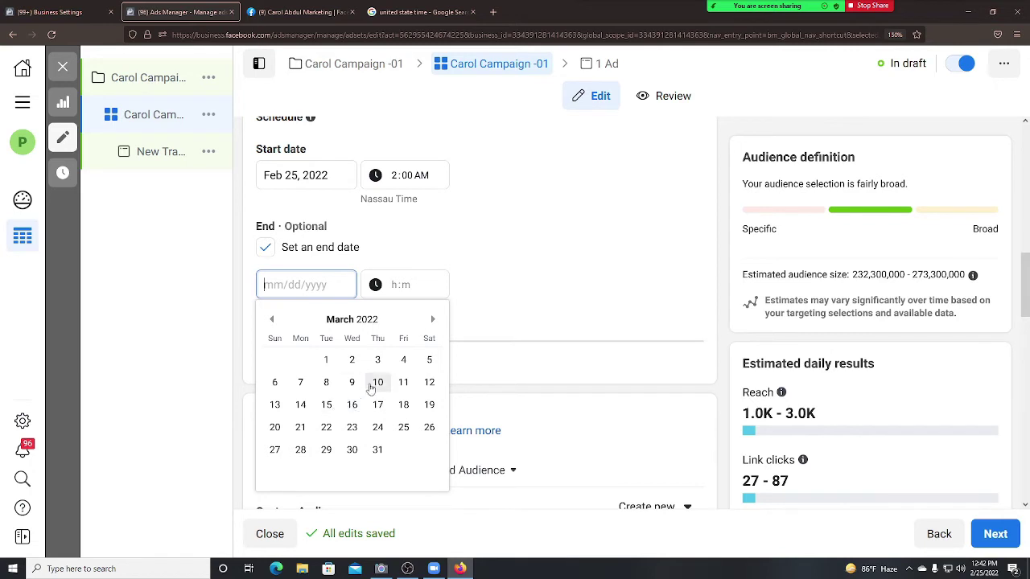
click(400, 383)
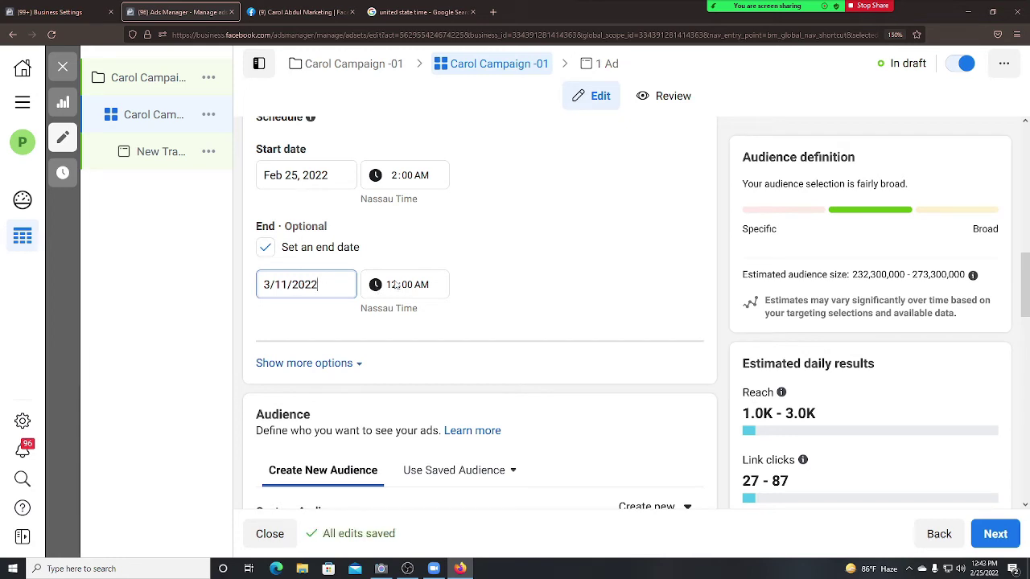
Show the additional budget and schedule options and check the ad scheduling setting.
scroll(395, 297, down, 4)
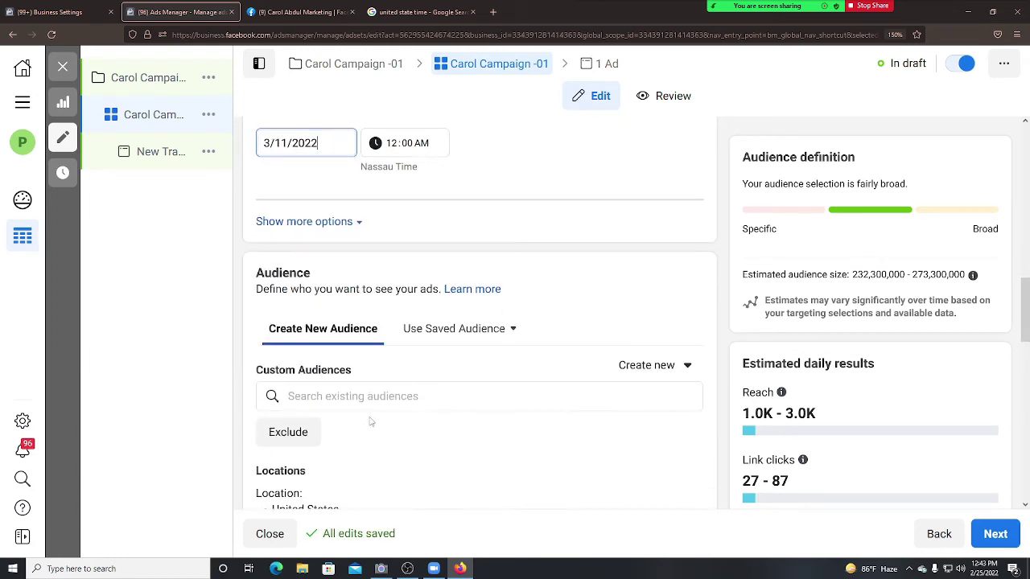
scroll(319, 356, down, 5)
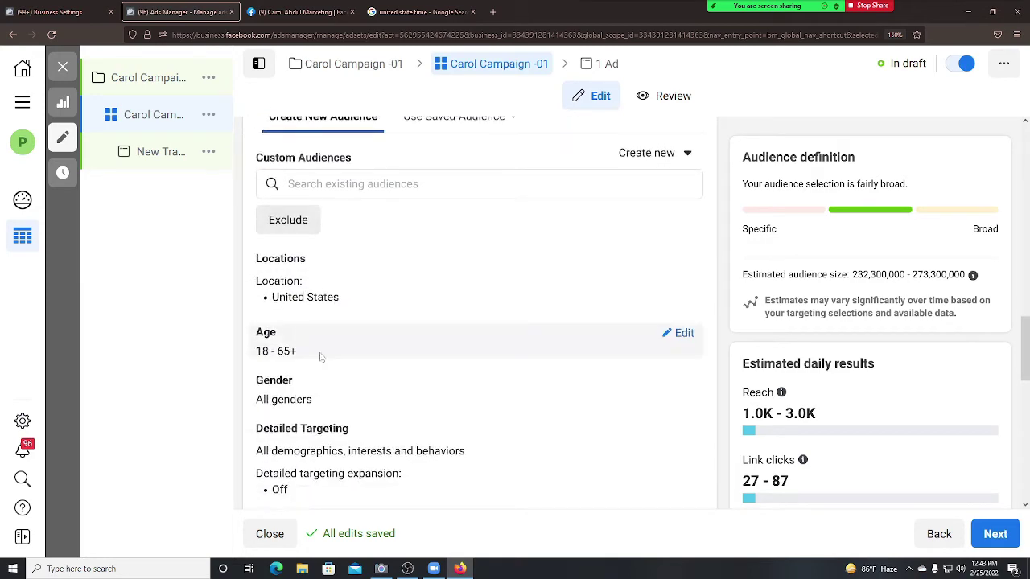
scroll(402, 310, up, 9)
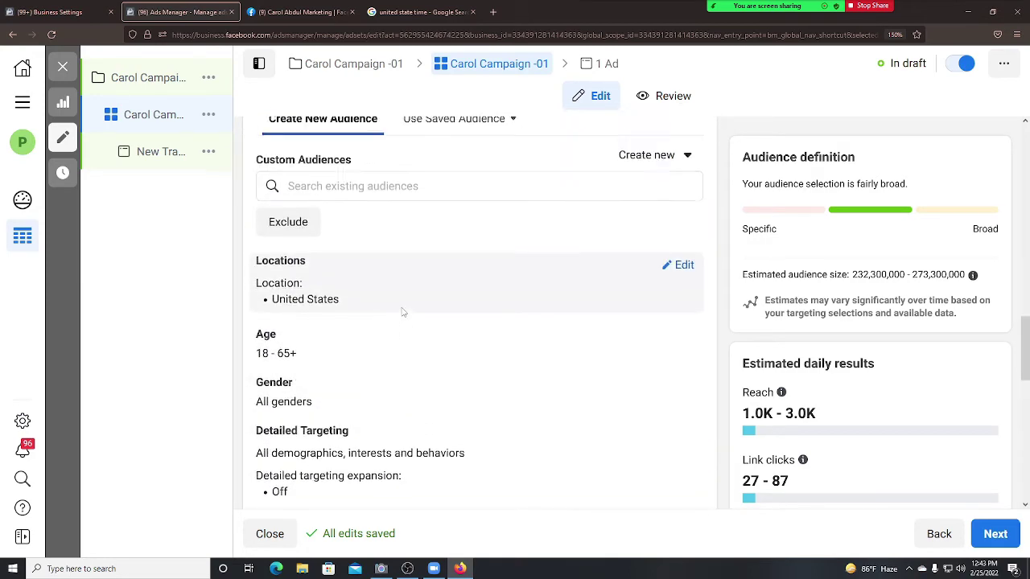
click(306, 434)
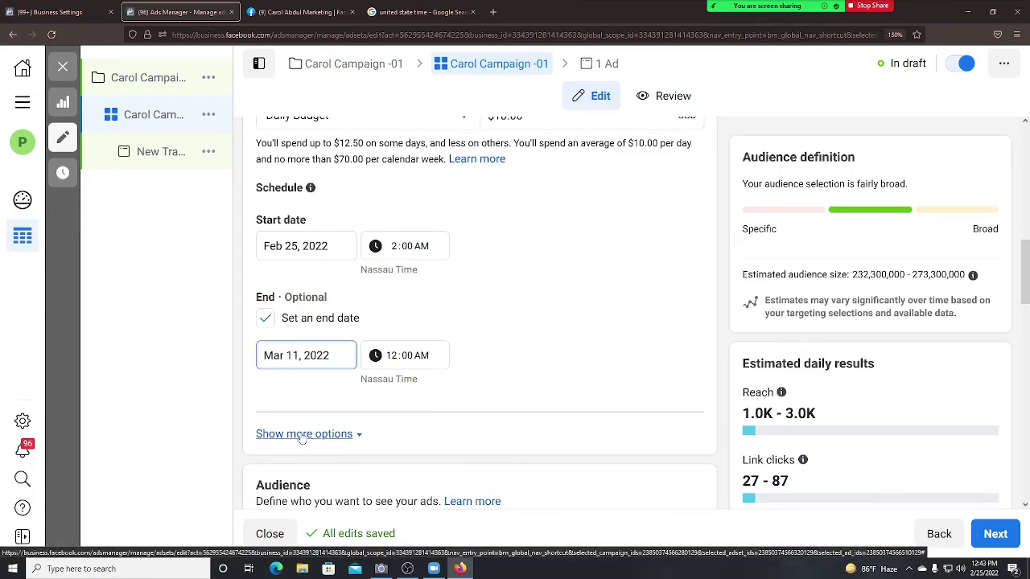
scroll(297, 338, down, 3)
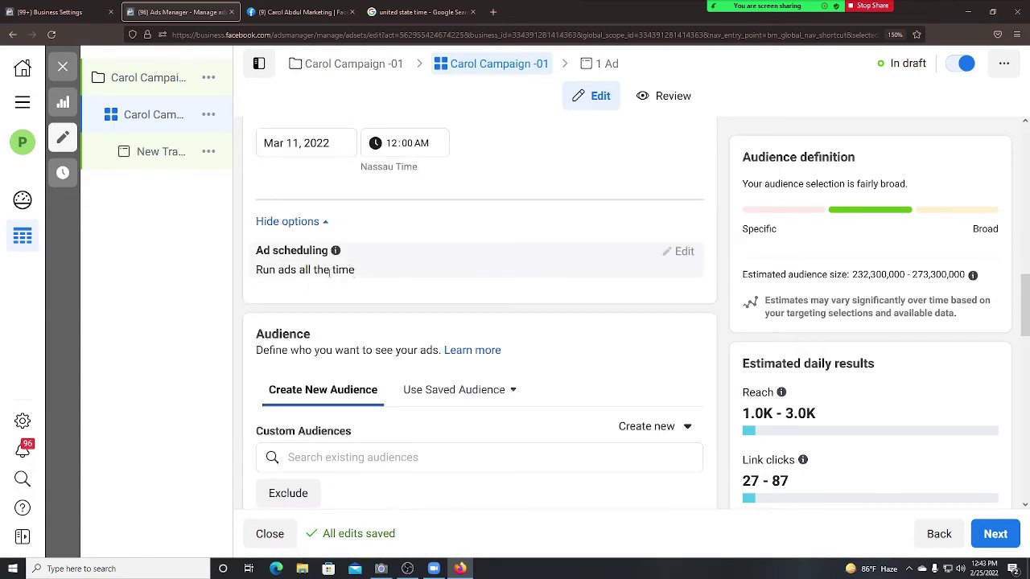
drag(375, 274, 243, 271)
click(249, 312)
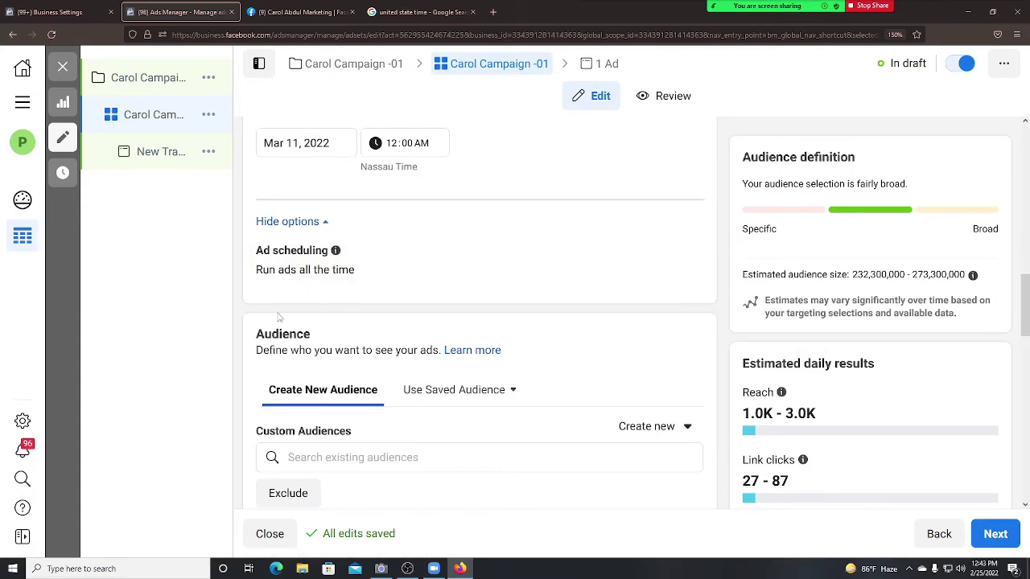
Open the new audience's locations for editing and remove the United States.
scroll(282, 316, down, 2)
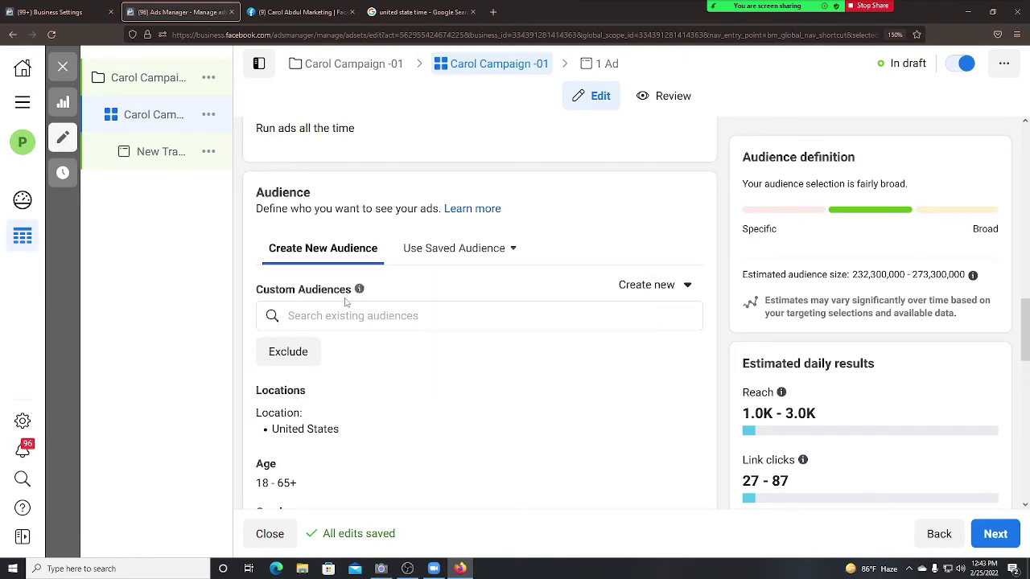
mouse_move(373, 291)
scroll(350, 302, down, 1)
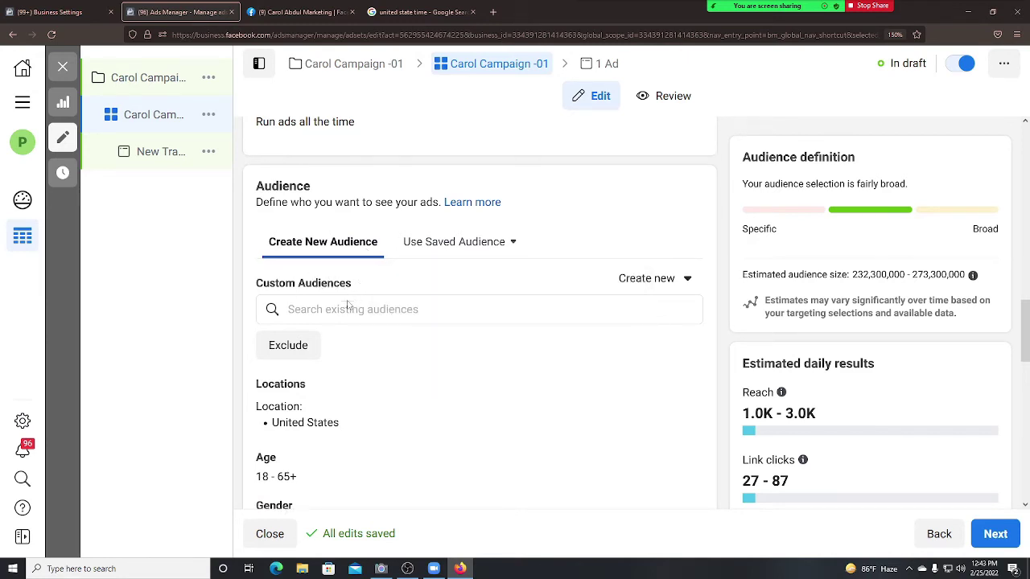
scroll(330, 324, down, 1)
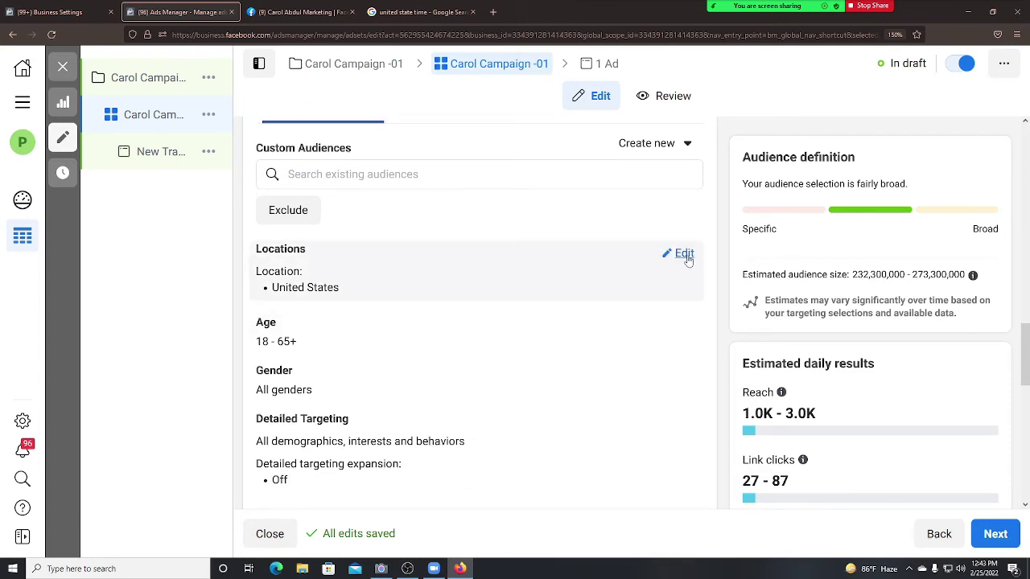
click(308, 278)
scroll(452, 359, down, 1)
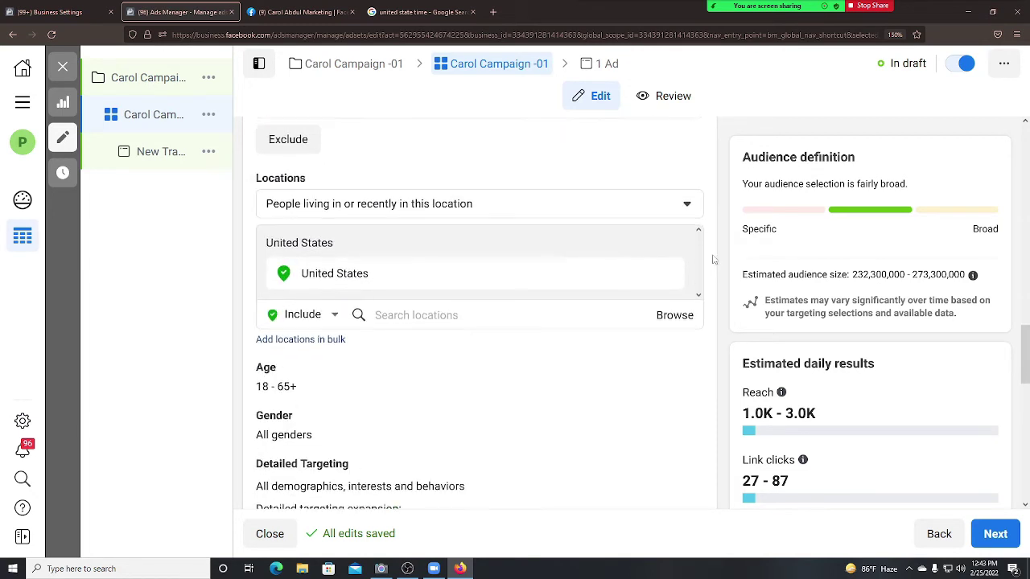
click(390, 317)
key(BackSpace)
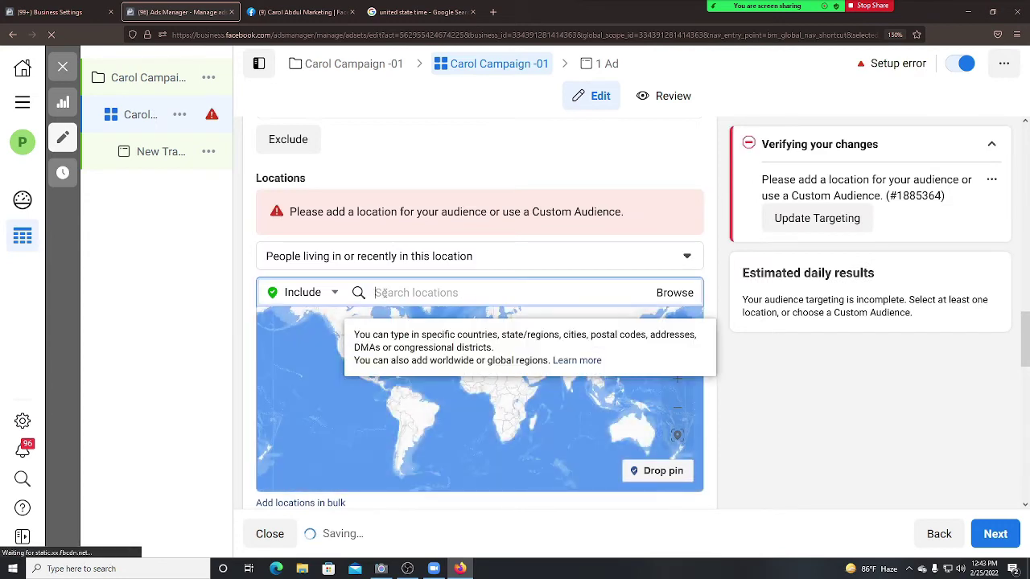
Search the audience locations for "united state" and include the United States as a country/region.
text(nu)
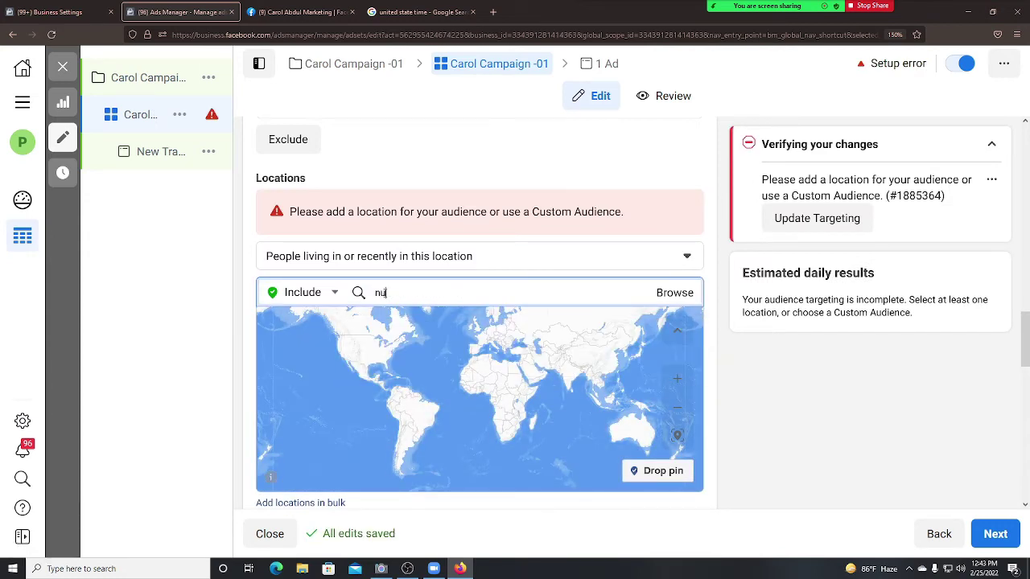
key(BackSpace)
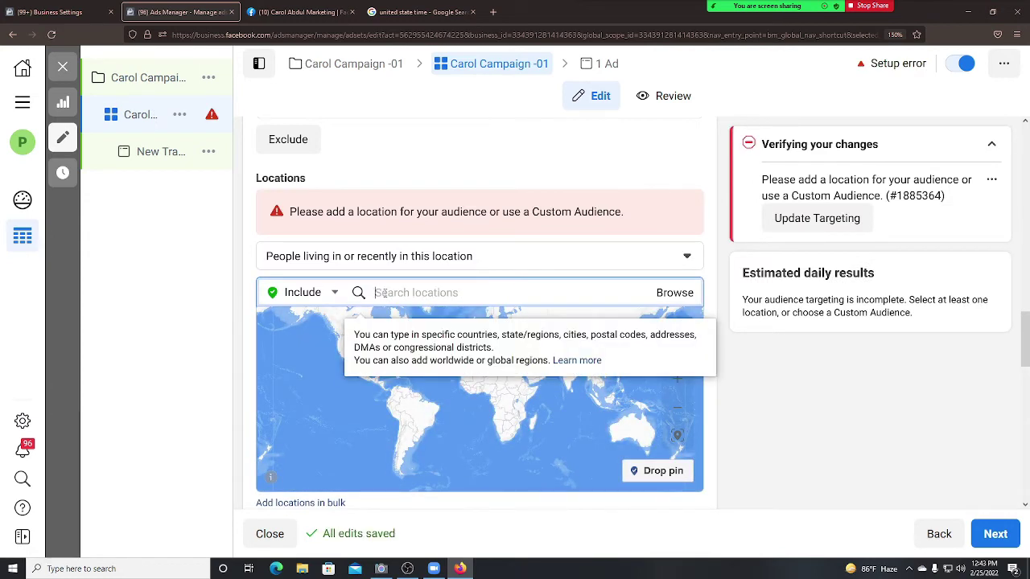
text(united state)
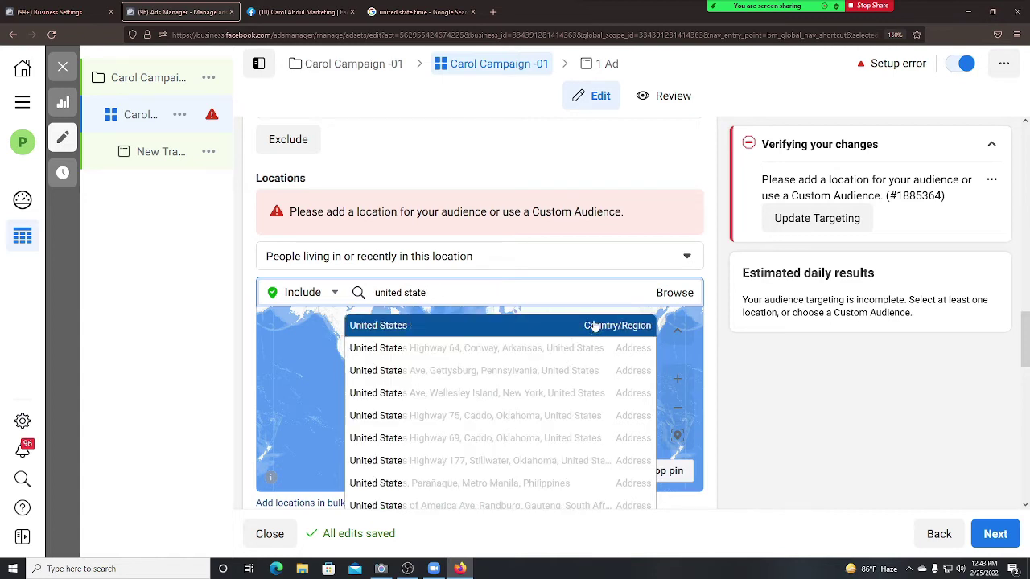
click(594, 325)
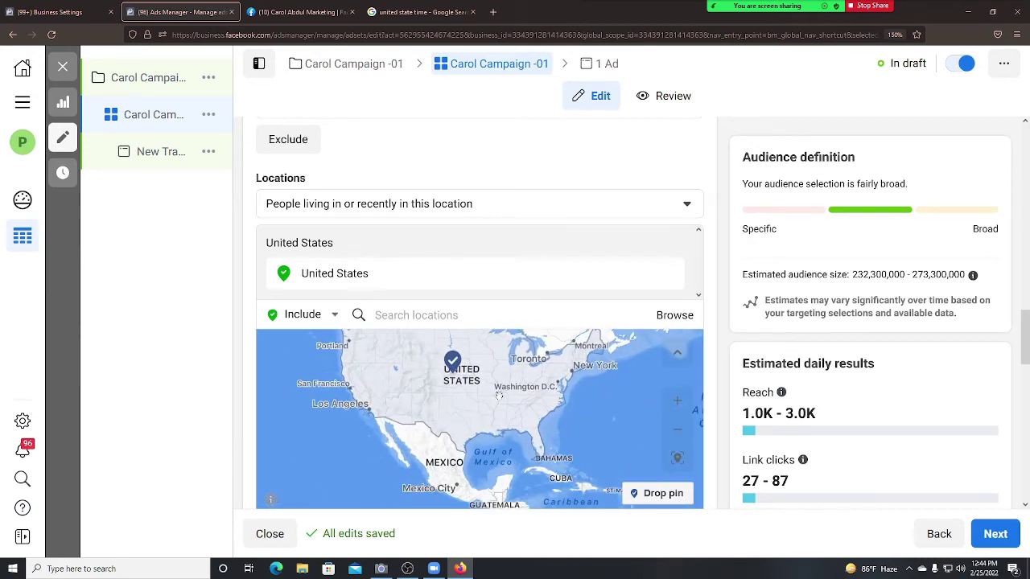
drag(404, 372, 416, 403)
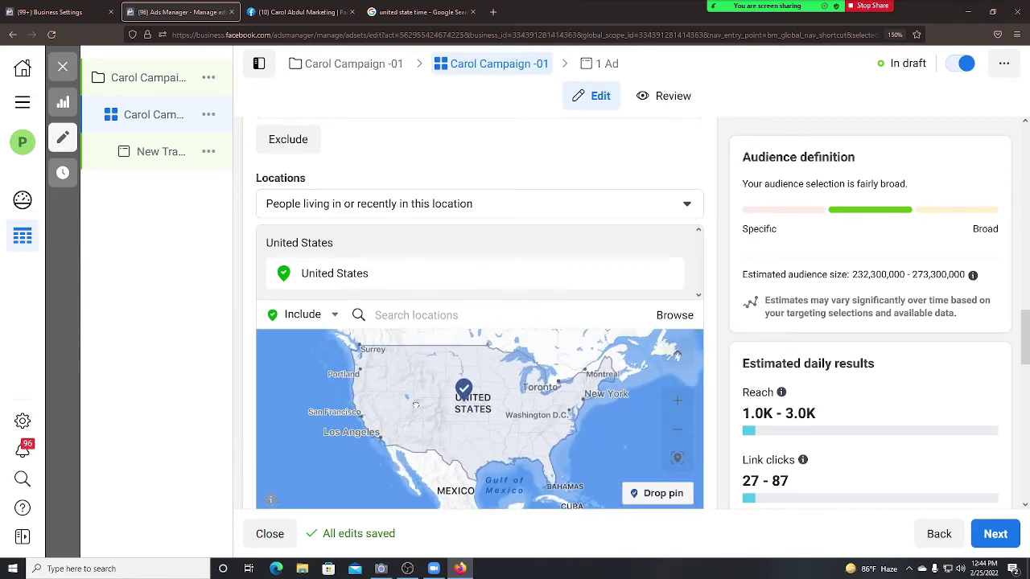
Check the United States on the location map and remove it from the audience's included locations.
scroll(438, 411, down, 2)
scroll(439, 415, down, 3)
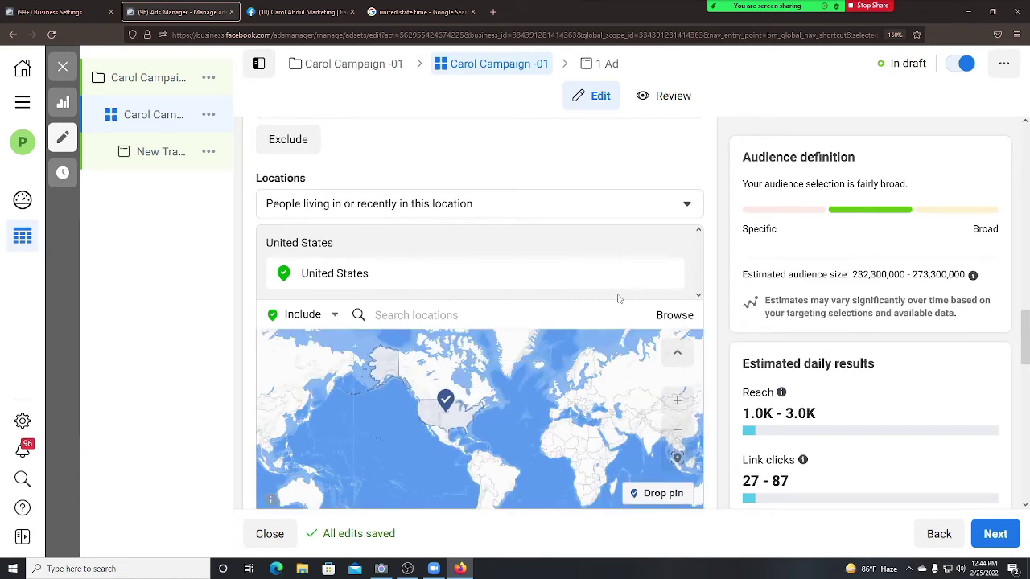
scroll(664, 365, down, 3)
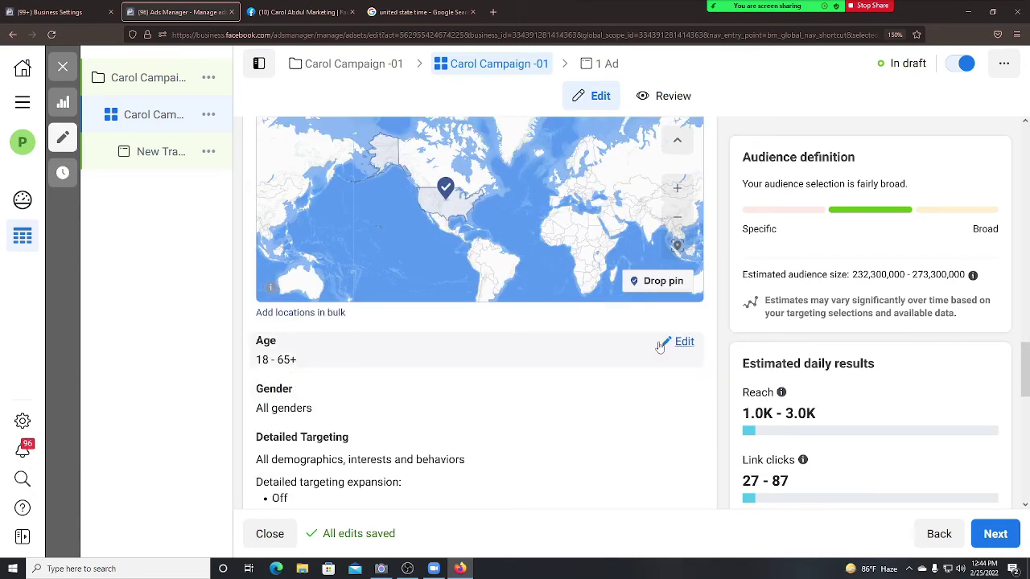
scroll(522, 410, up, 3)
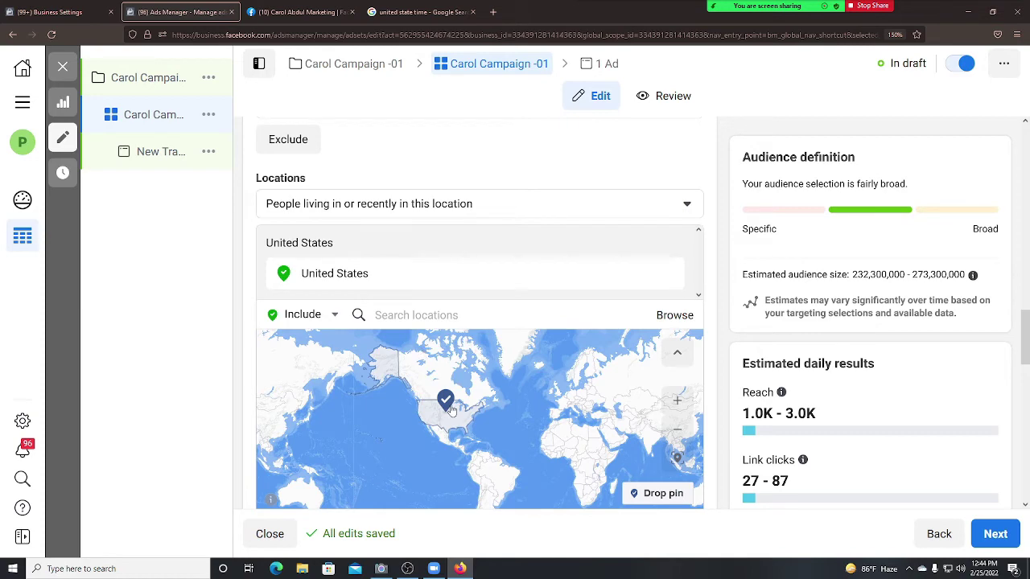
scroll(439, 413, up, 2)
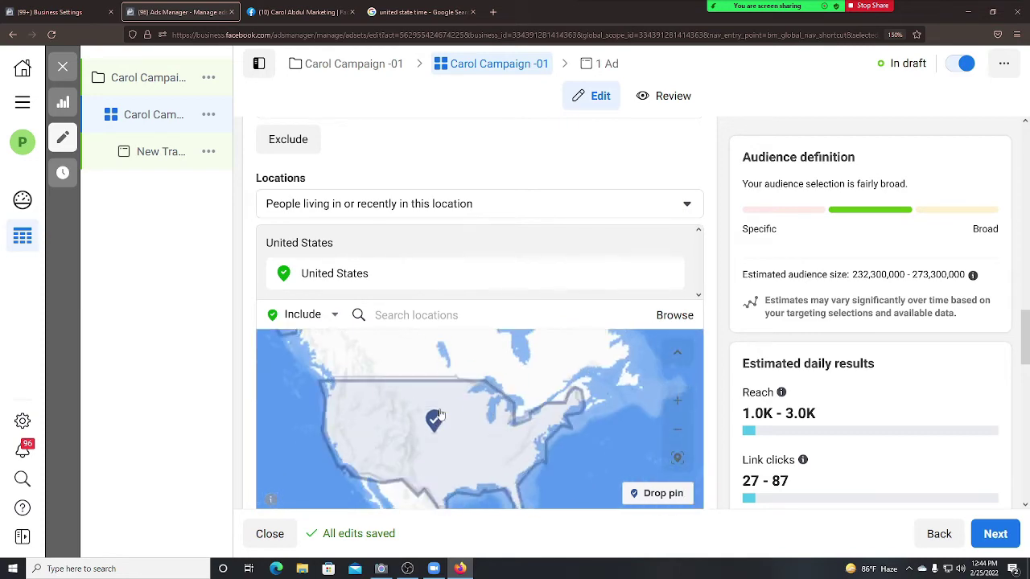
scroll(440, 415, up, 2)
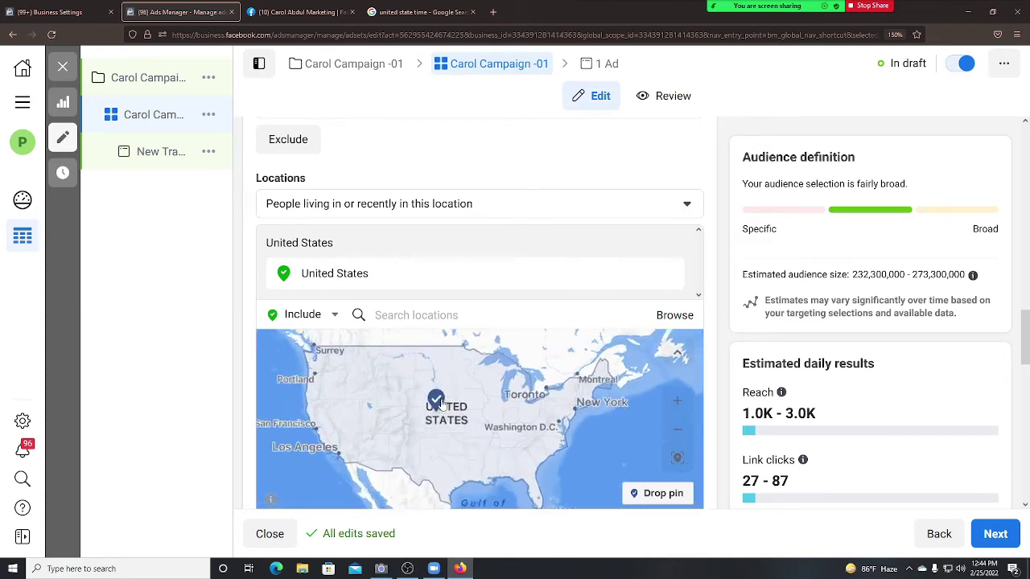
scroll(426, 406, down, 2)
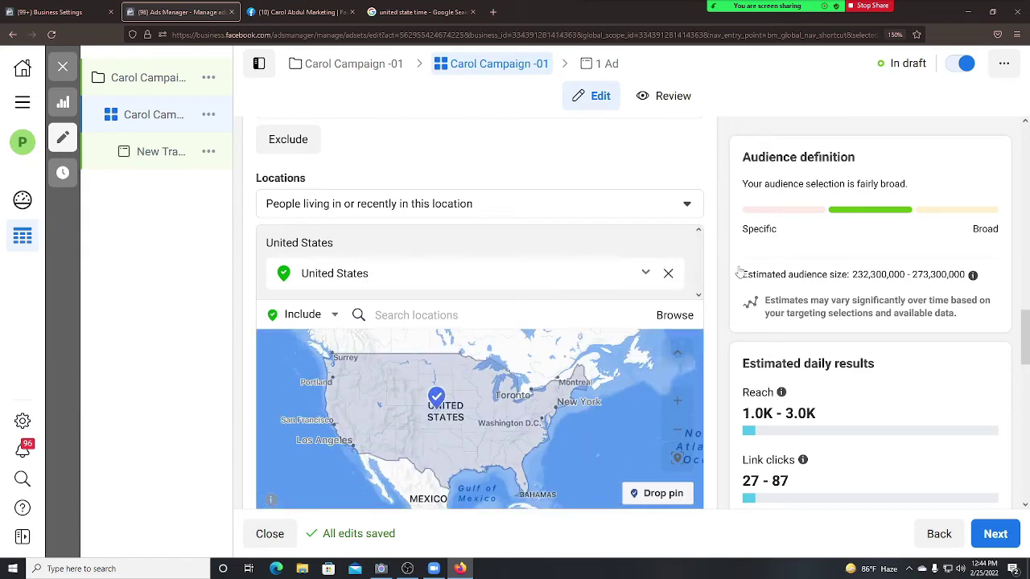
click(668, 274)
click(389, 293)
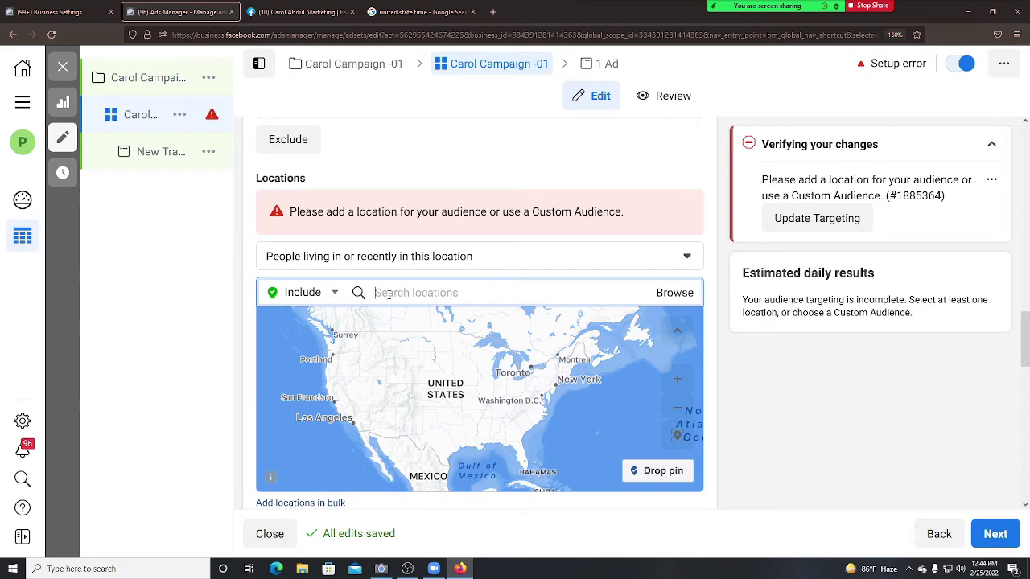
Switch to the Google results and search for "united state name".
click(400, 11)
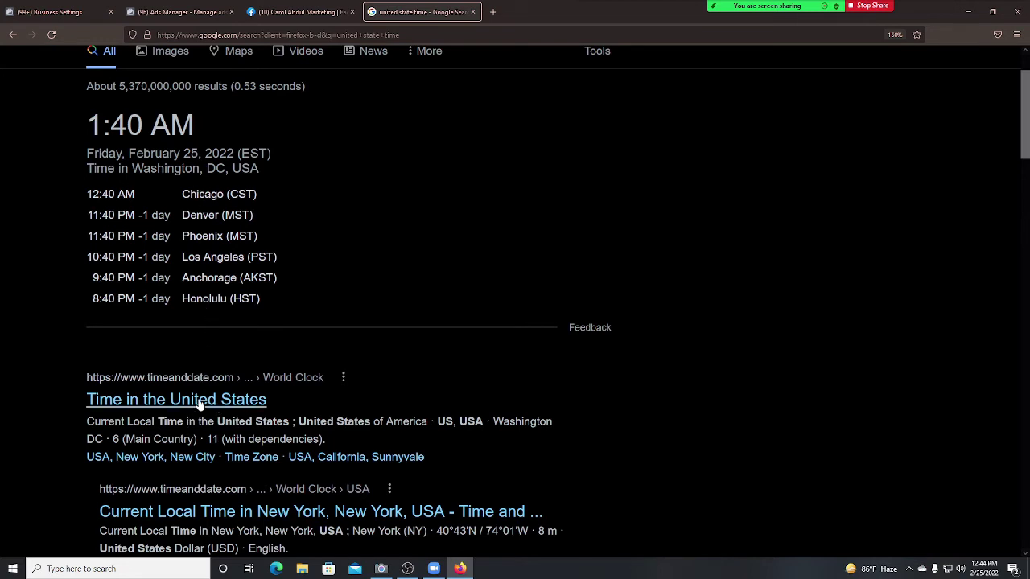
scroll(188, 376, up, 2)
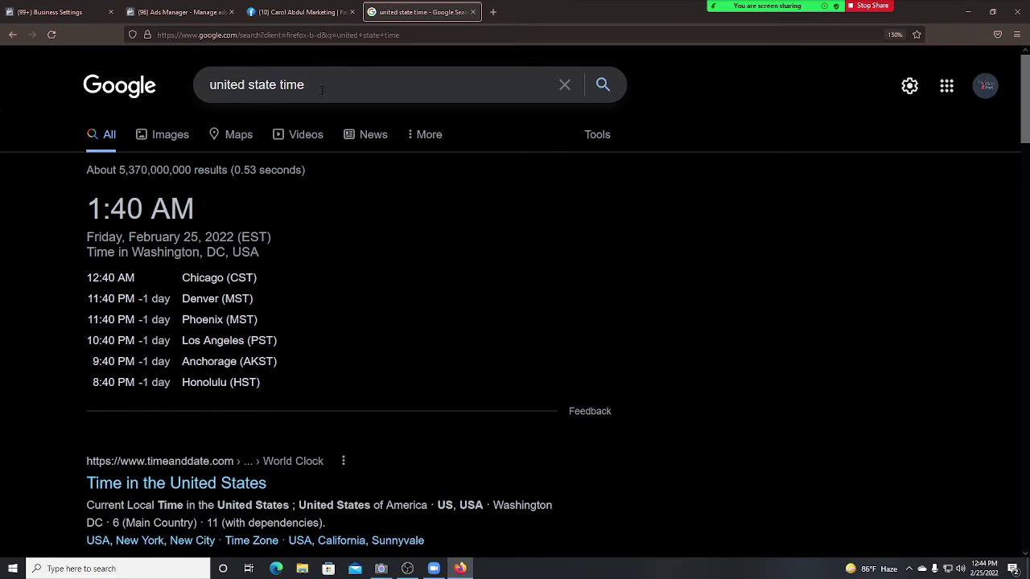
drag(305, 84, 288, 84)
key(BackSpace)
text(n)
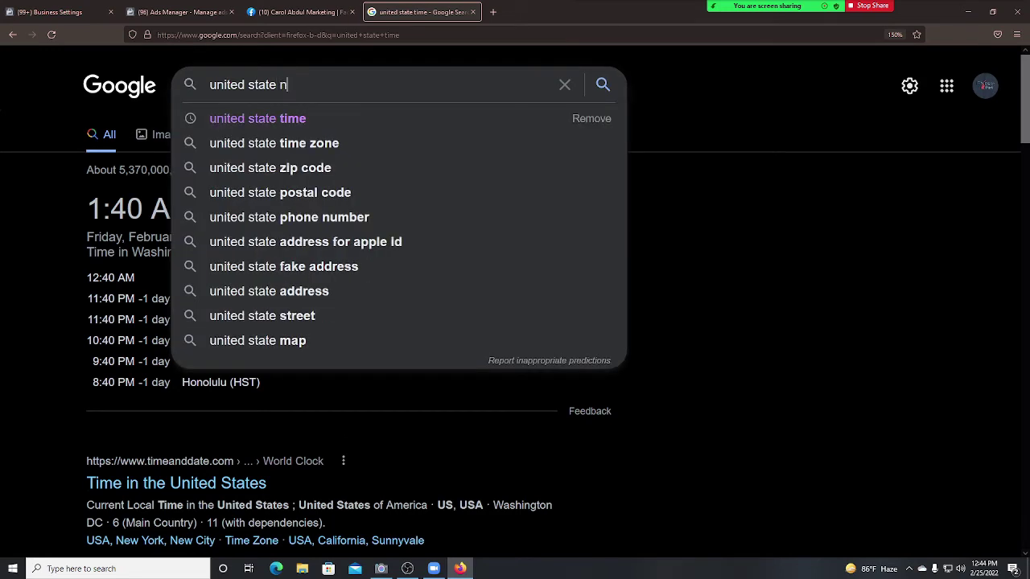
text(ame)
key(Return)
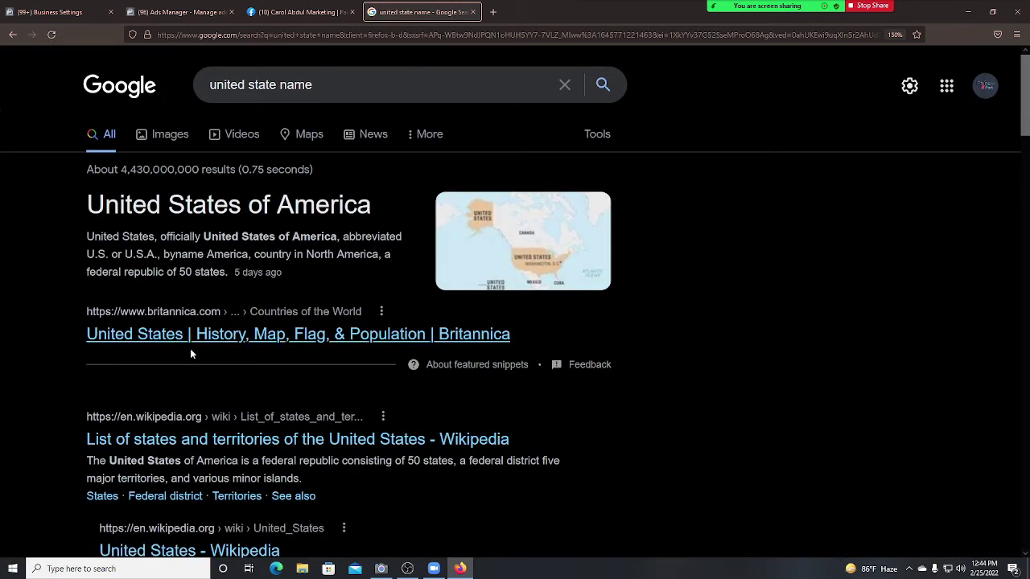
Open Wikipedia's "List of states and territories of the United States" and look through its table of states.
scroll(191, 348, down, 2)
scroll(191, 348, down, 1)
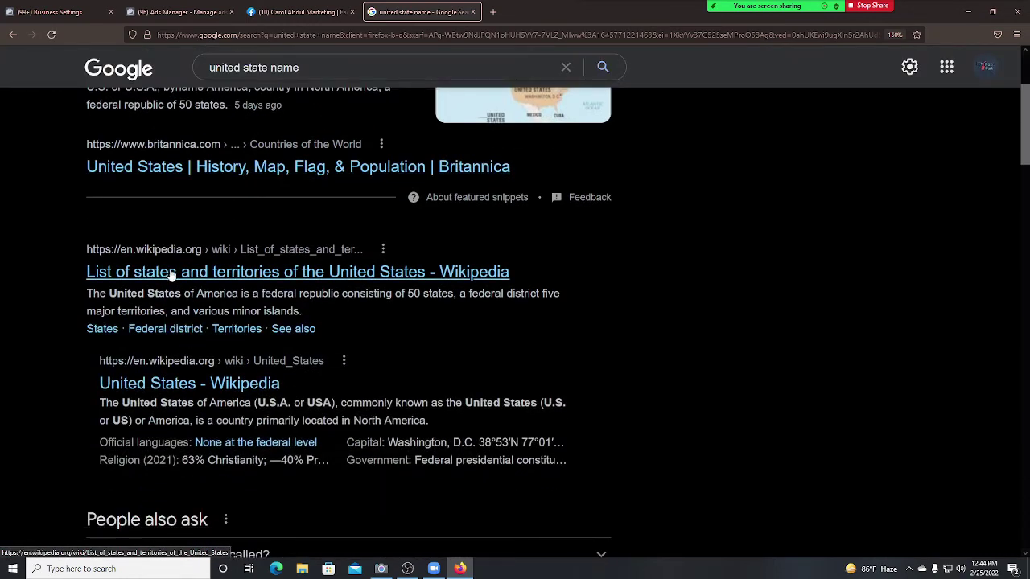
click(171, 275)
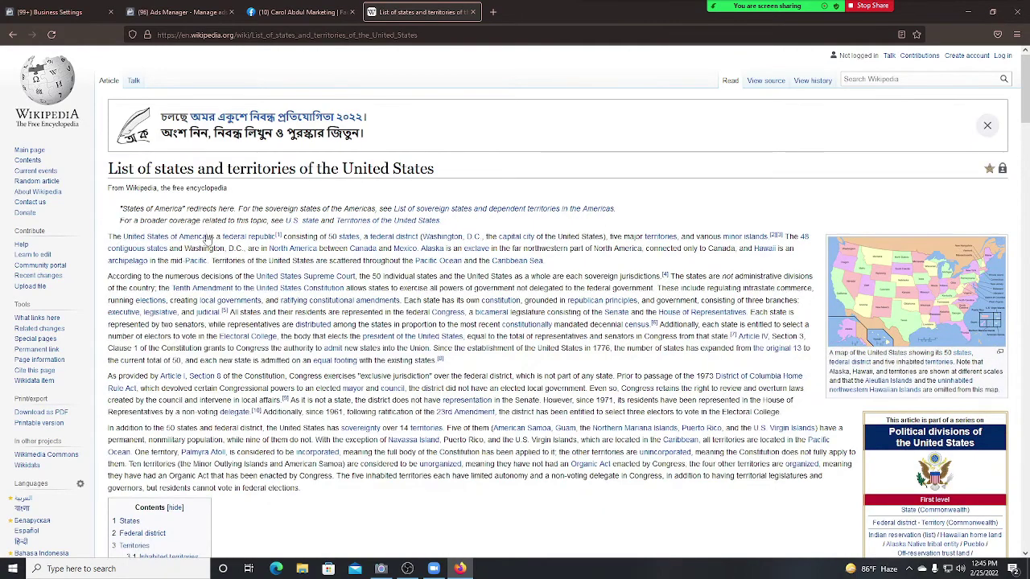
scroll(206, 239, down, 7)
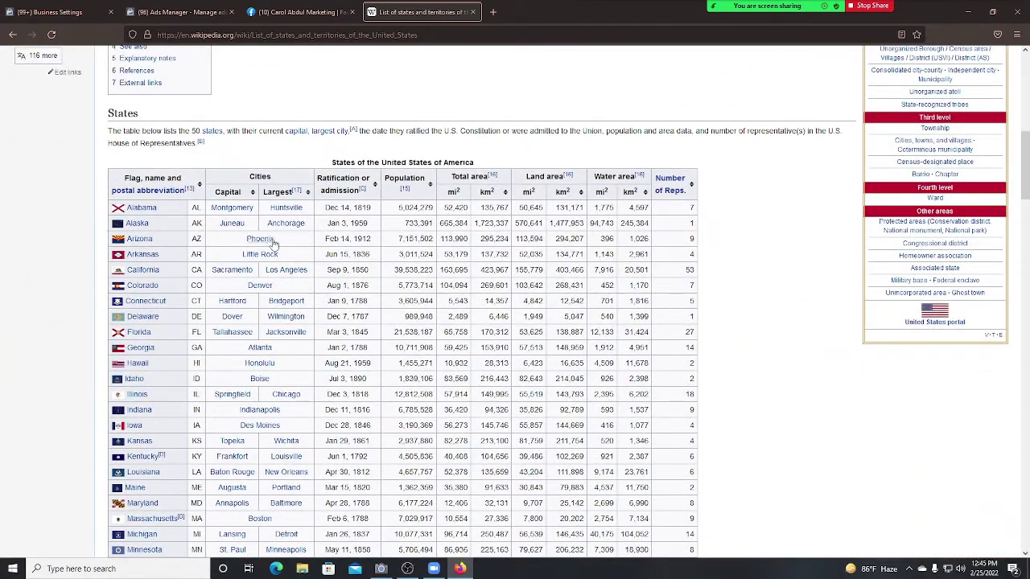
scroll(284, 352, down, 1)
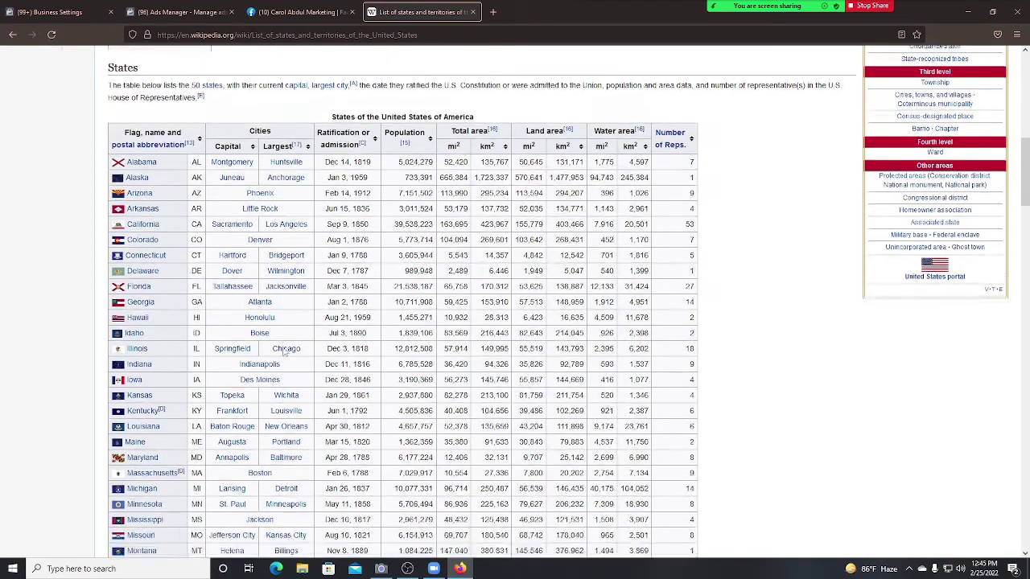
scroll(284, 351, down, 2)
scroll(241, 322, up, 6)
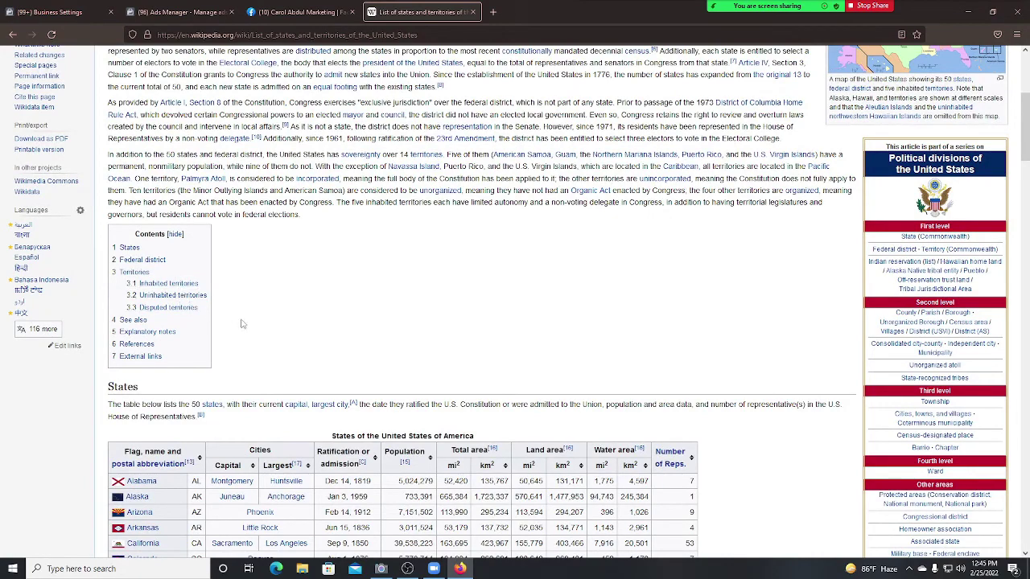
scroll(313, 330, up, 5)
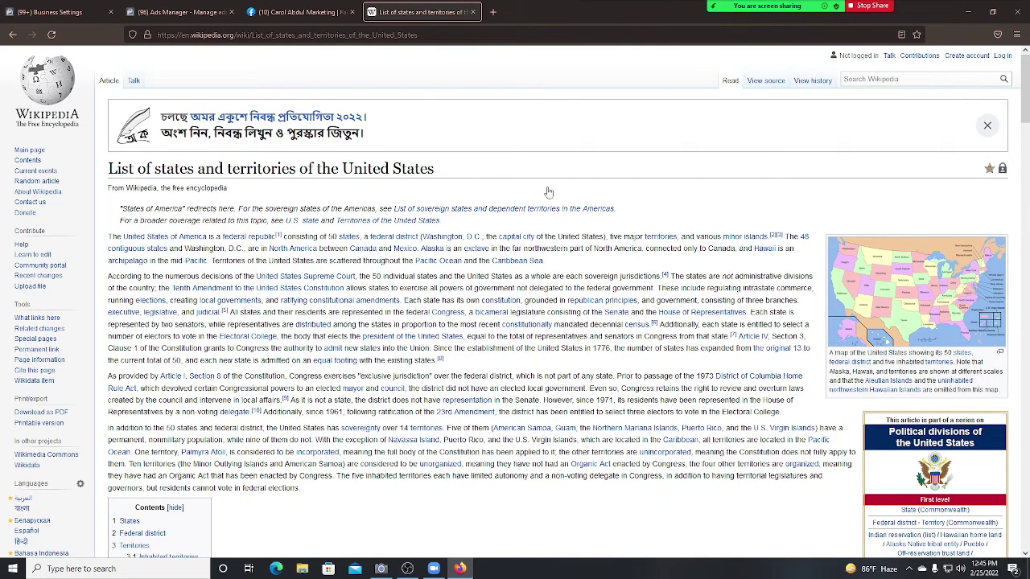
Return to the search results and open Nations Online Project's "Size of US States by Area" page.
click(11, 35)
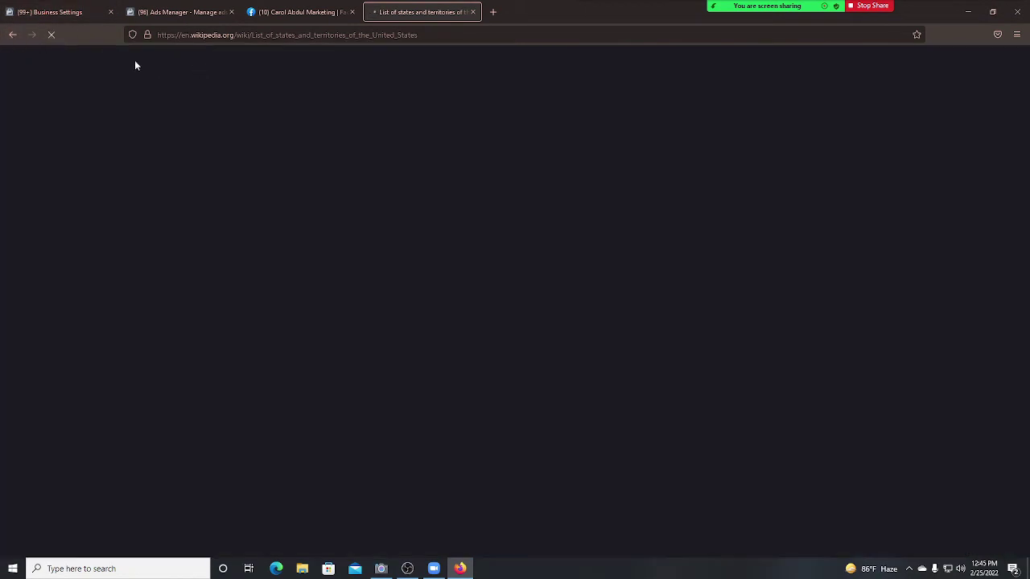
scroll(242, 258, down, 1)
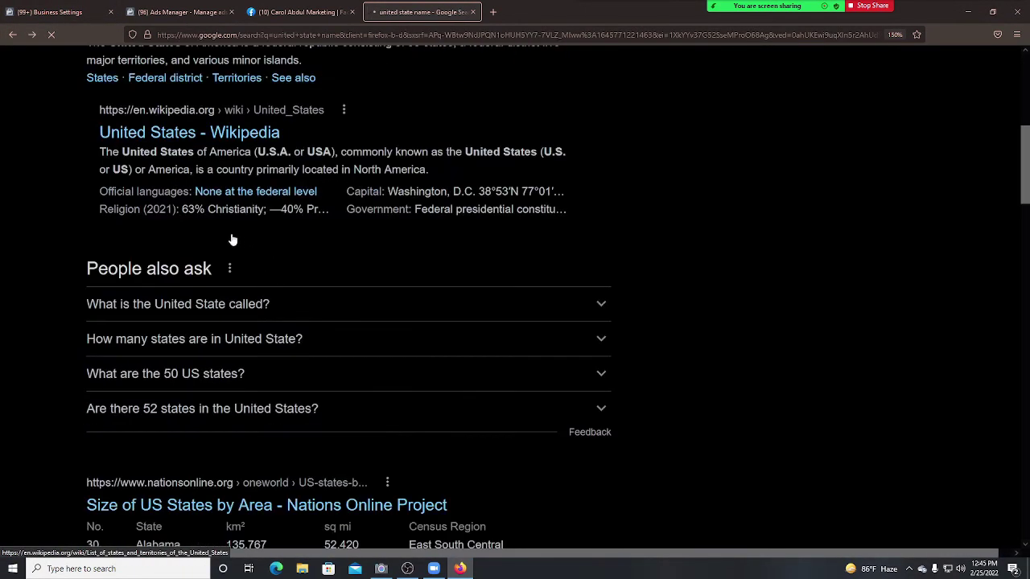
scroll(199, 362, down, 2)
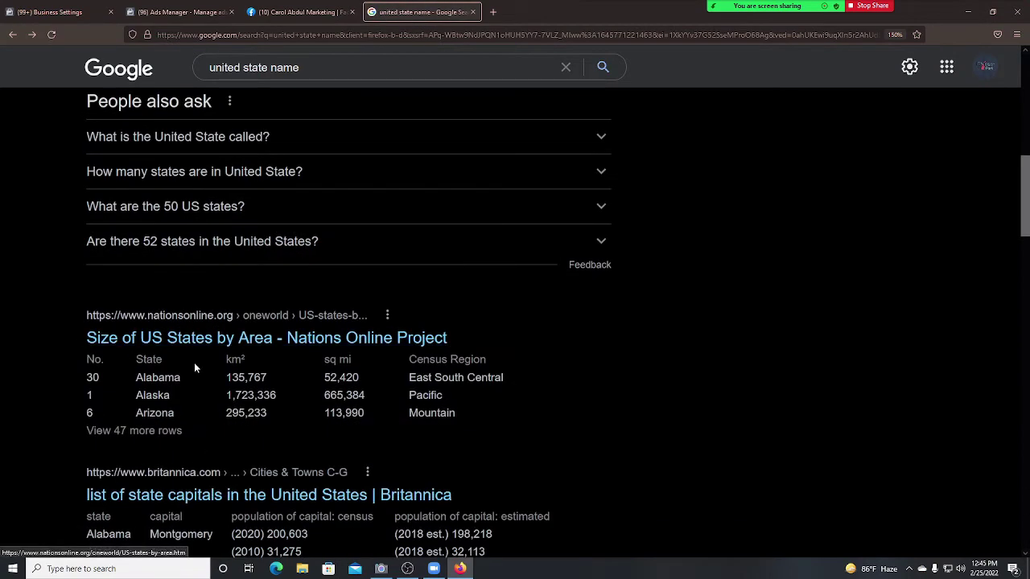
scroll(194, 351, down, 1)
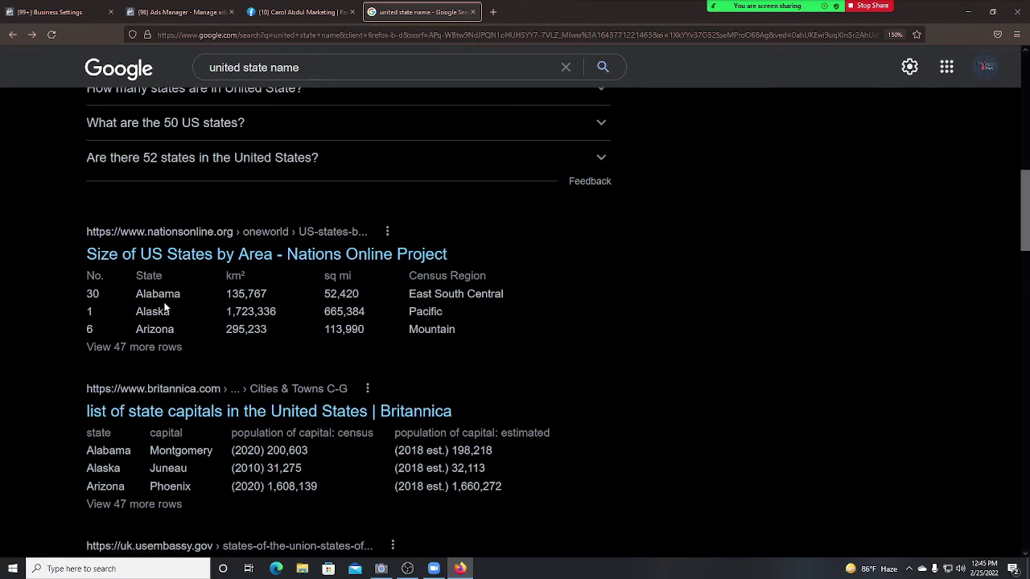
click(214, 255)
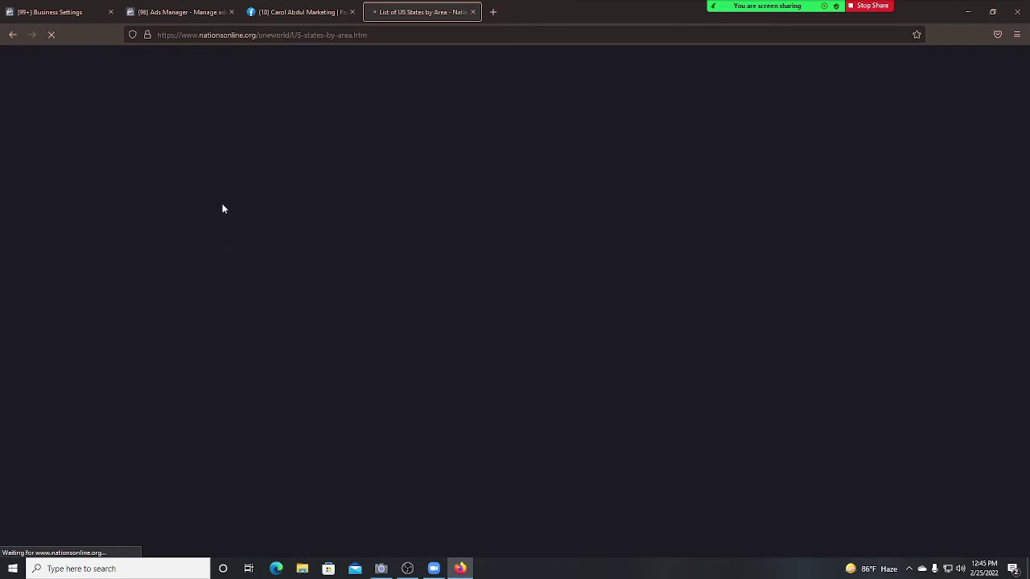
Examine the state names in the table of US states by area.
scroll(234, 297, down, 4)
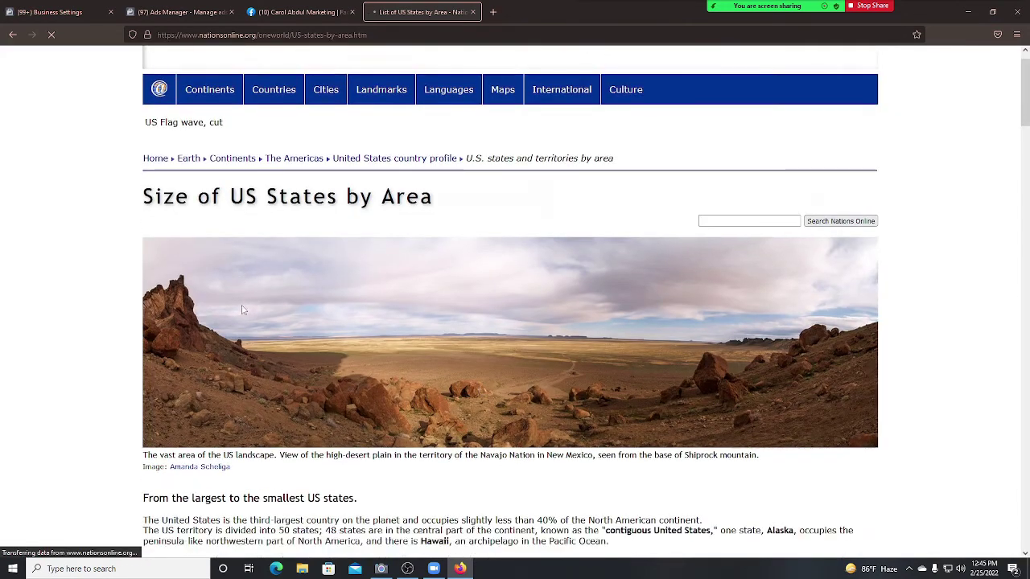
scroll(245, 315, down, 5)
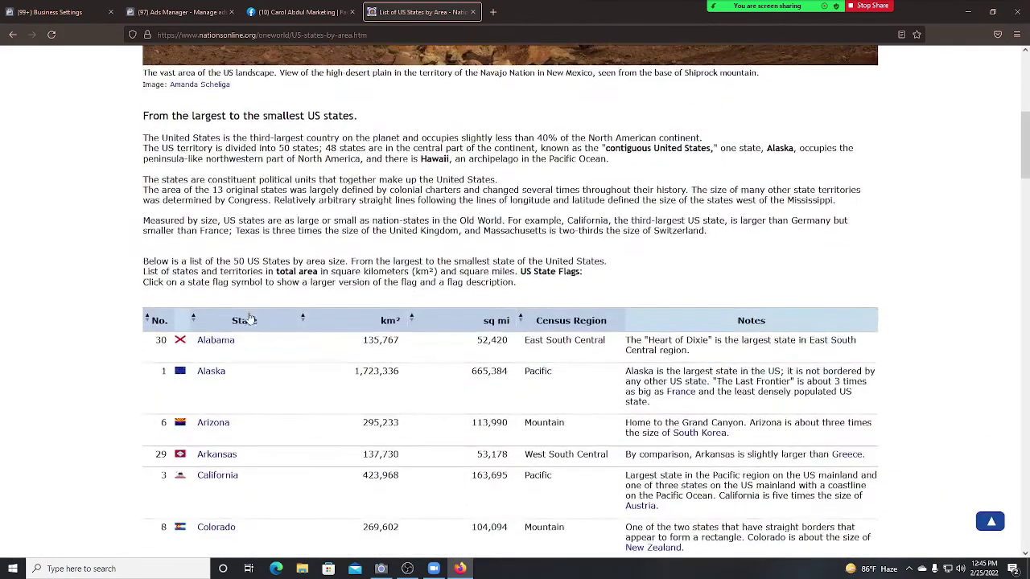
scroll(249, 318, down, 2)
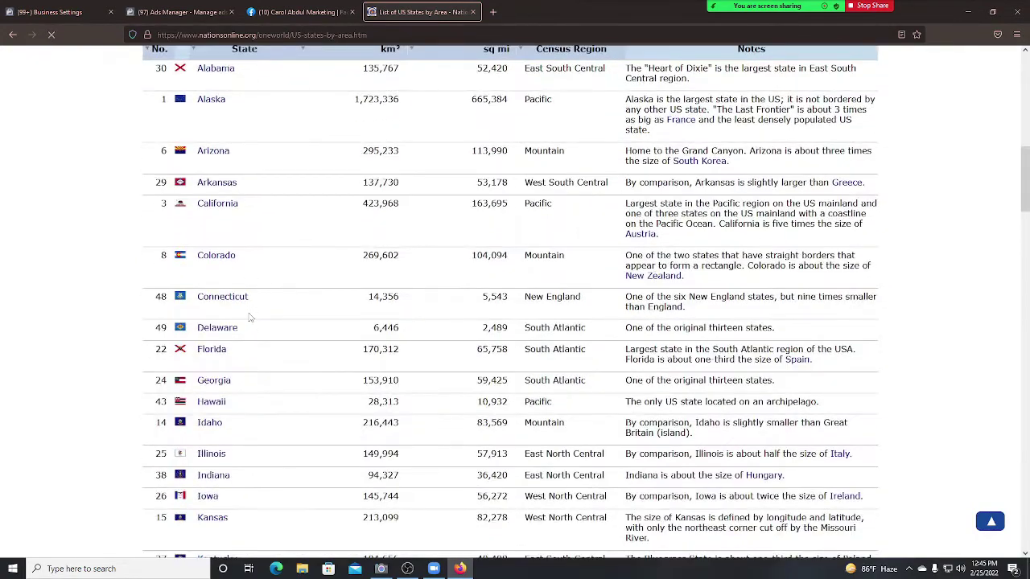
scroll(247, 307, up, 2)
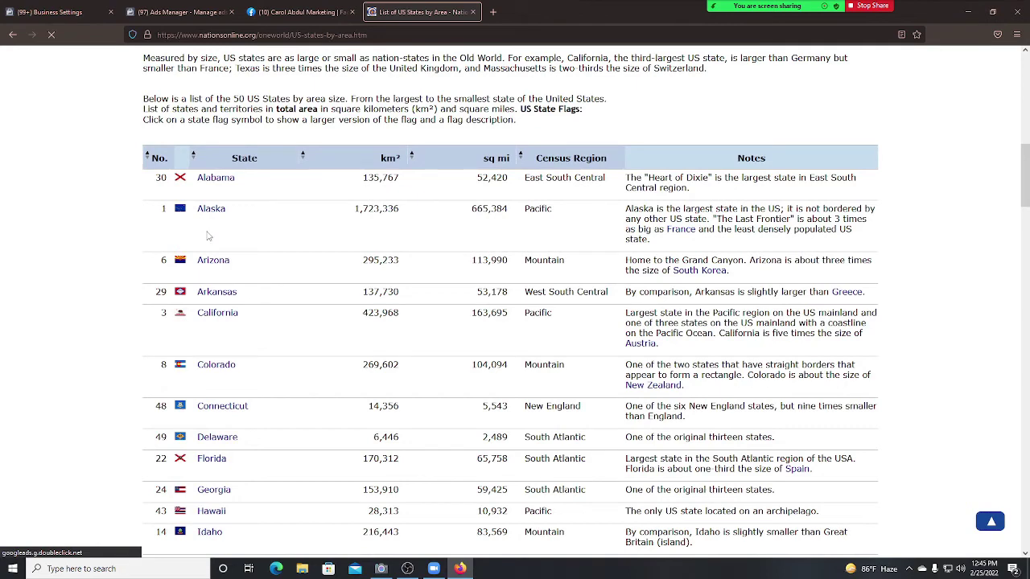
scroll(223, 253, down, 1)
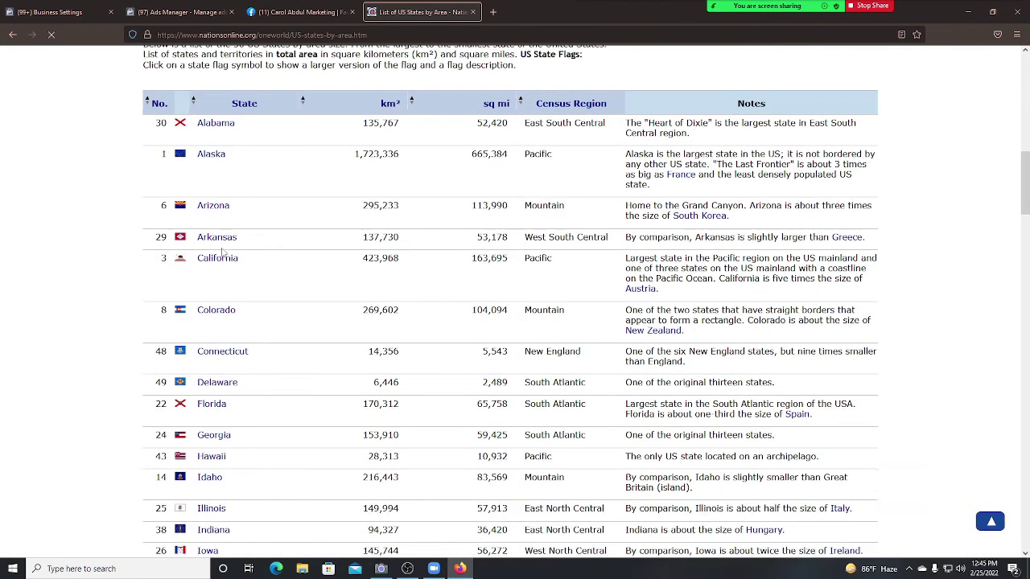
scroll(234, 305, down, 2)
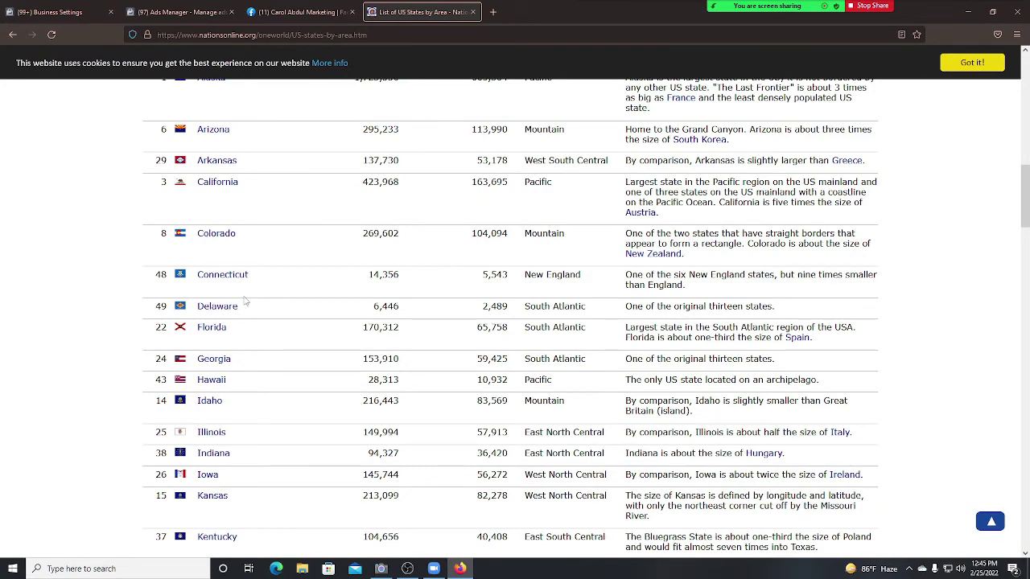
scroll(250, 385, down, 10)
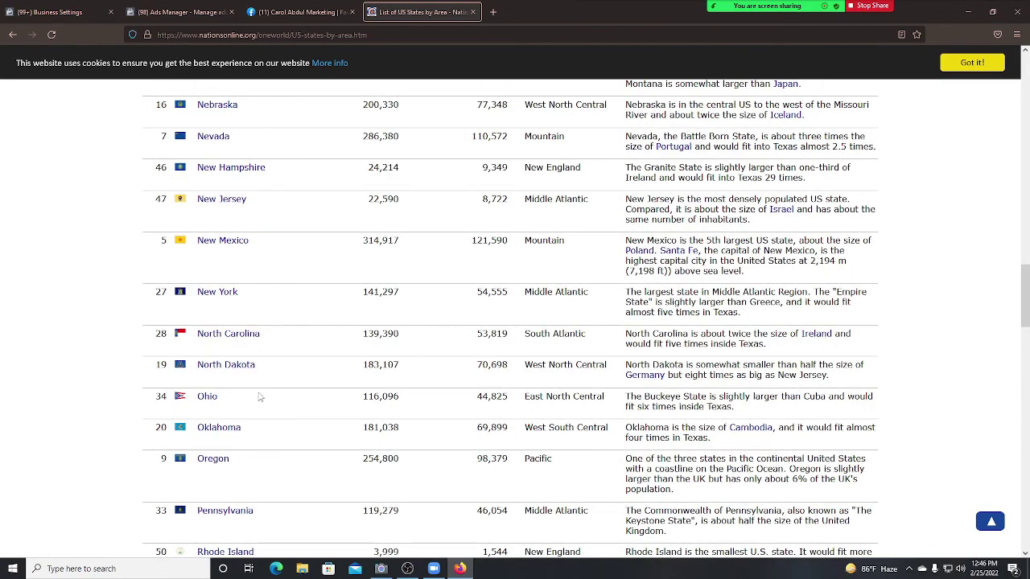
scroll(260, 396, down, 3)
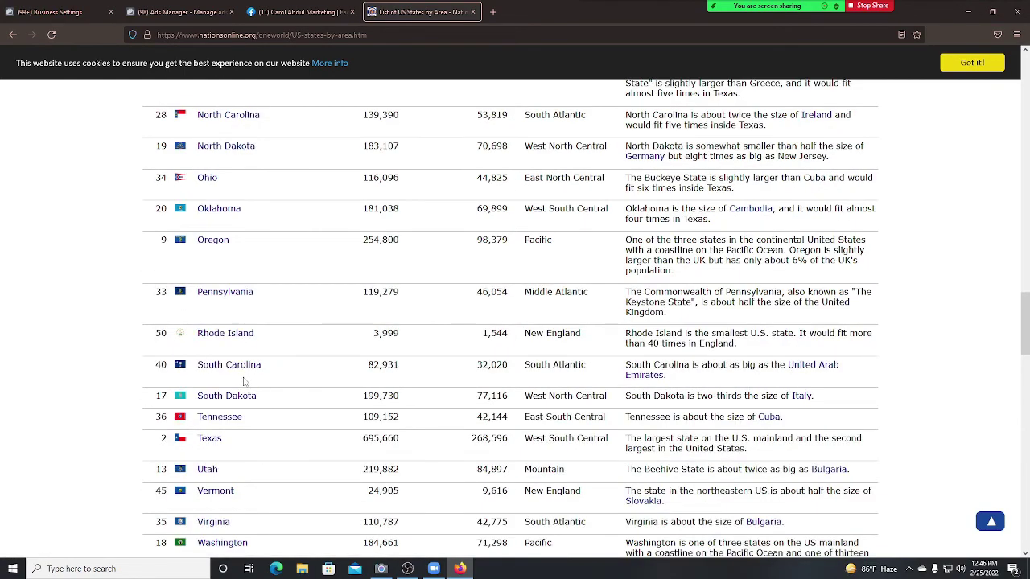
scroll(249, 375, up, 15)
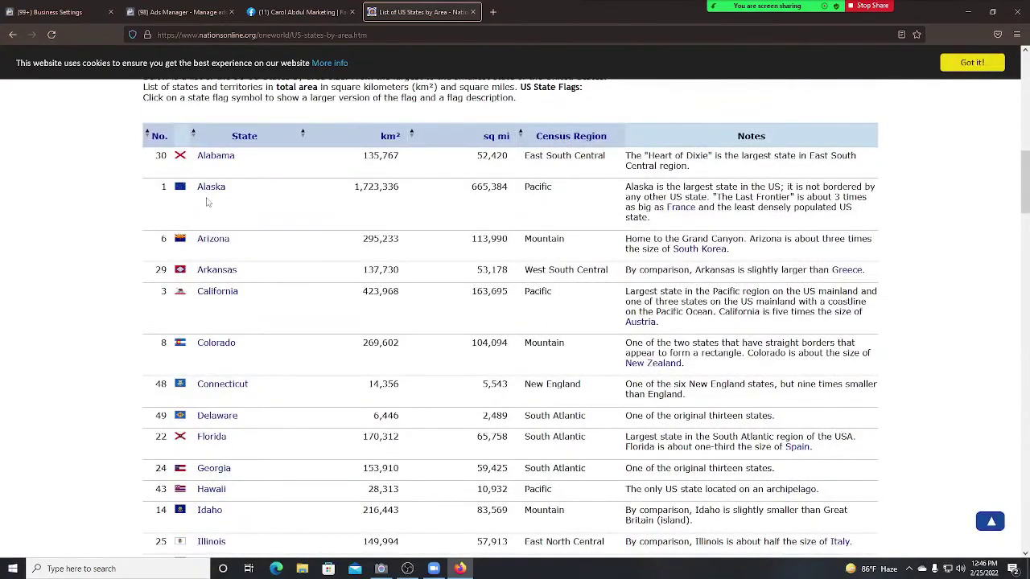
scroll(167, 253, up, 2)
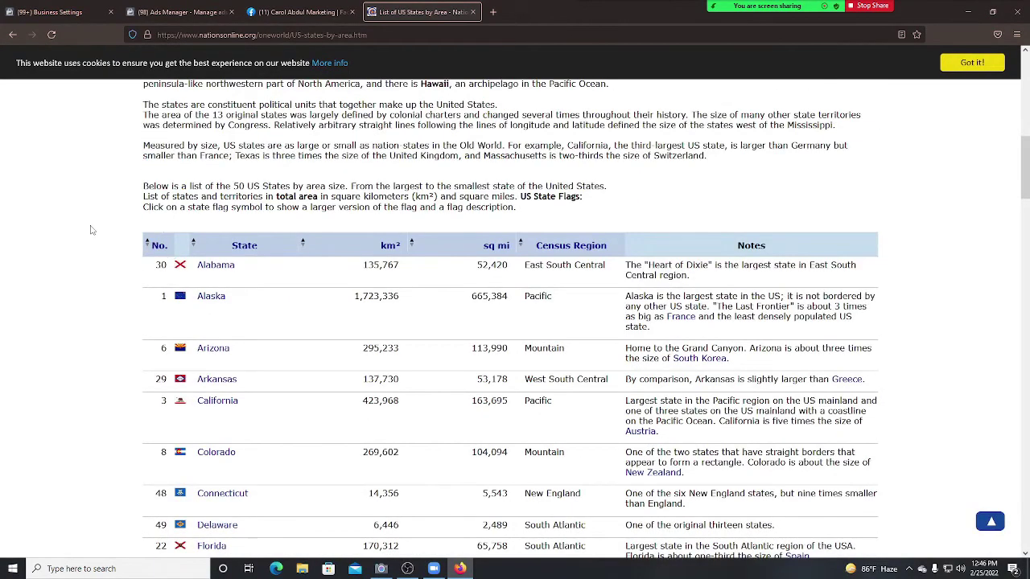
scroll(91, 230, down, 4)
scroll(214, 344, up, 5)
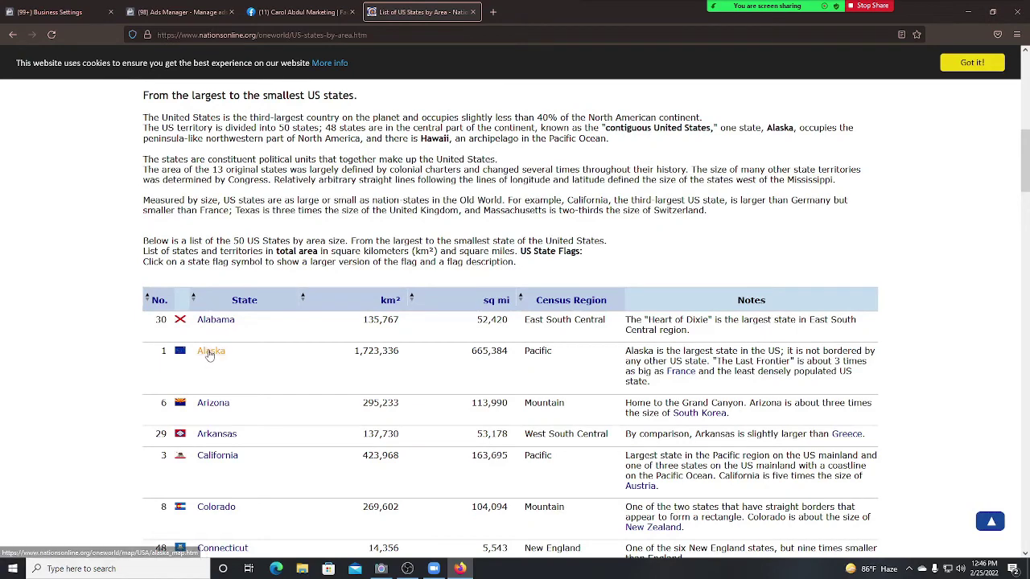
scroll(209, 355, down, 2)
drag(239, 296, 199, 297)
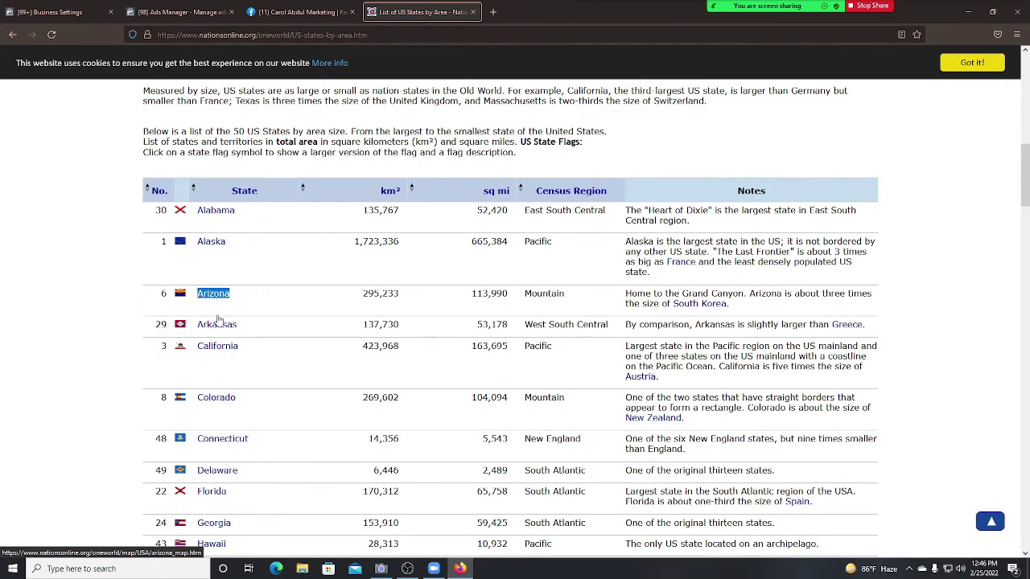
right_click(215, 295)
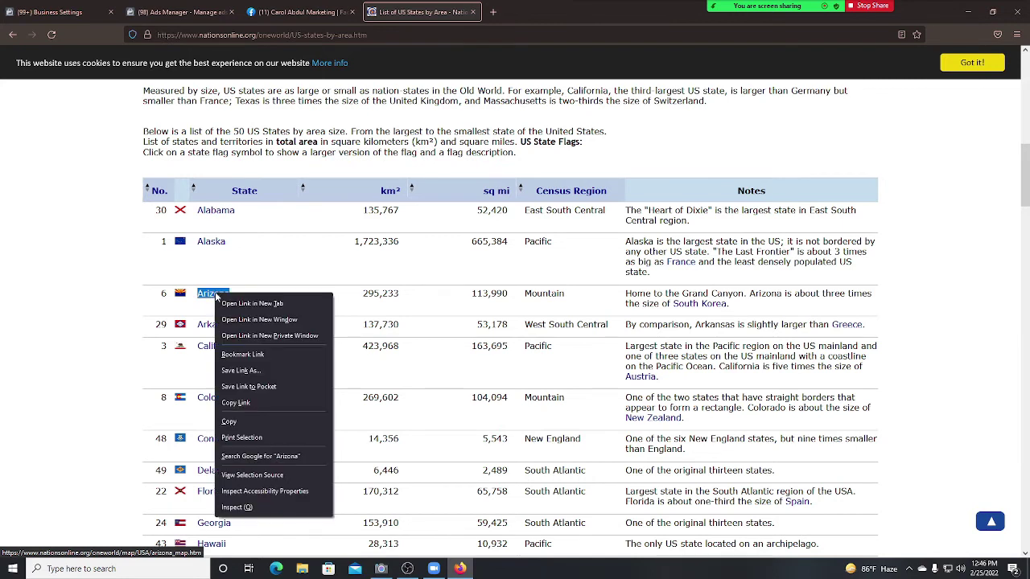
click(234, 422)
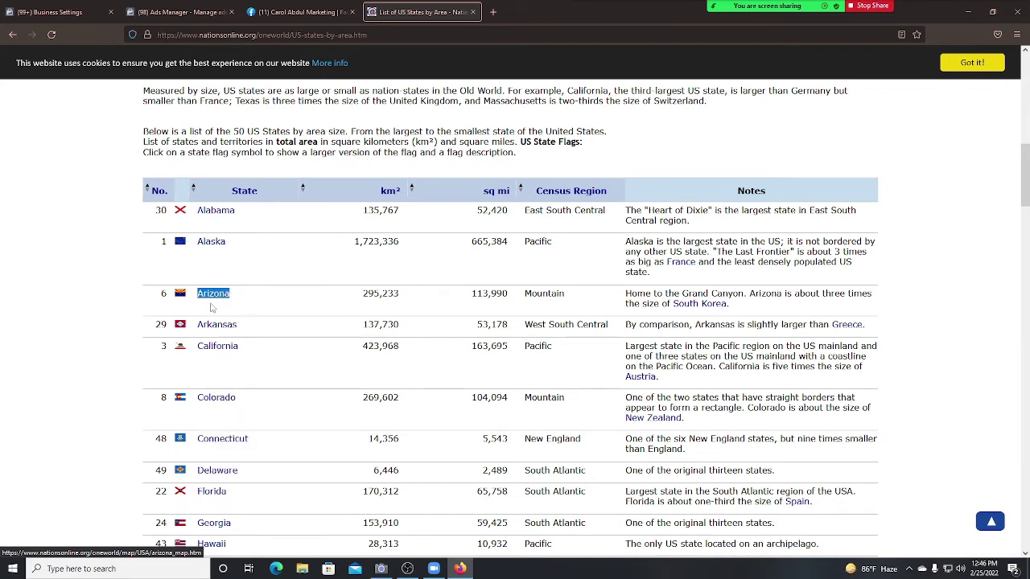
click(173, 11)
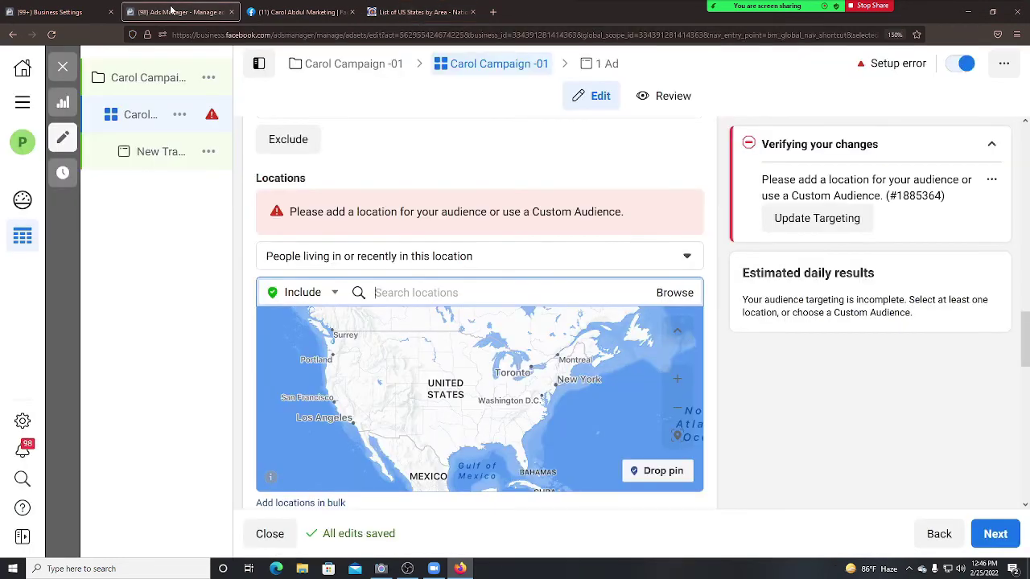
right_click(396, 303)
click(182, 228)
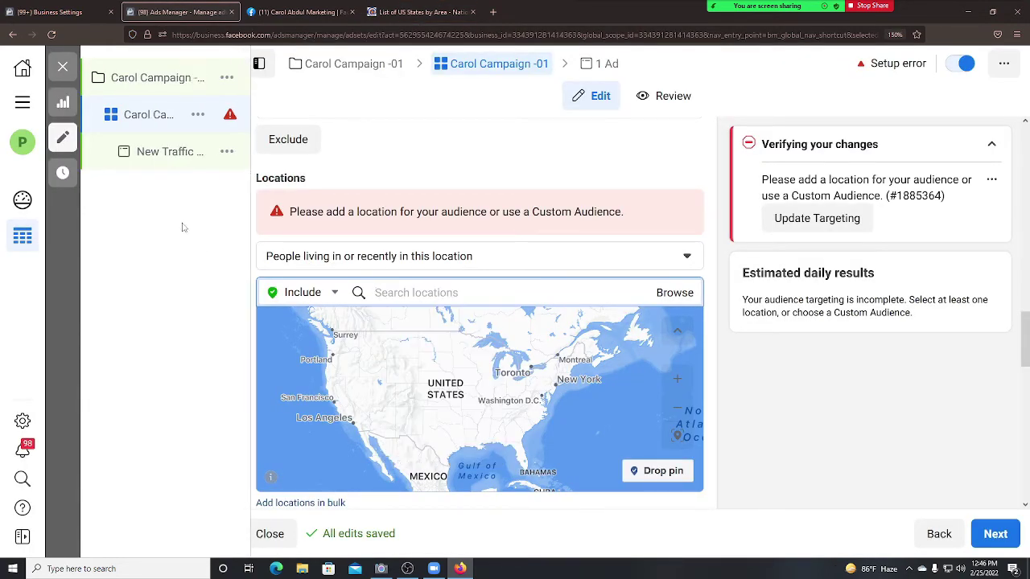
Return to the Nations Online table of US states and look through the names for a state to target.
click(417, 11)
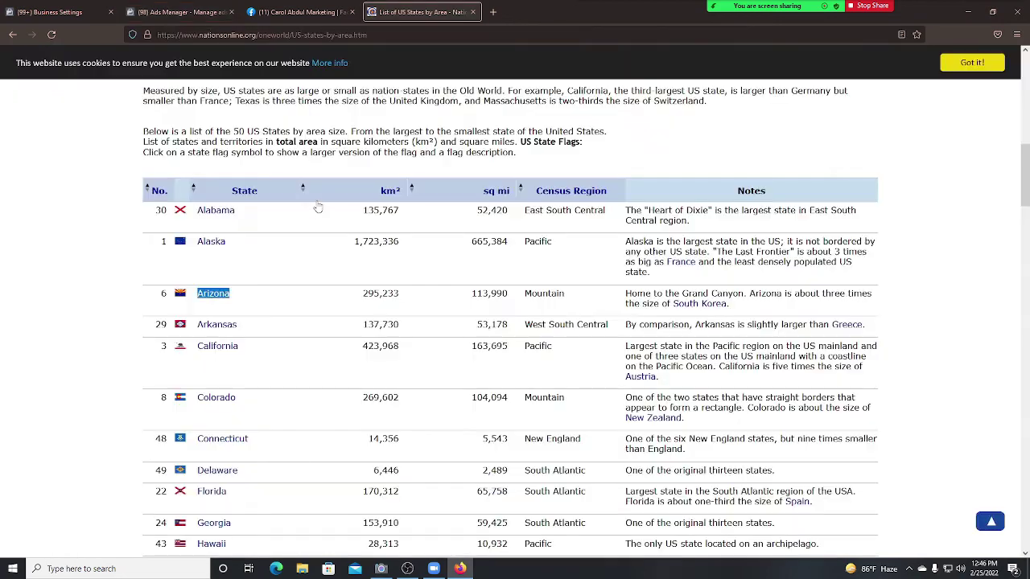
click(104, 294)
scroll(158, 338, down, 1)
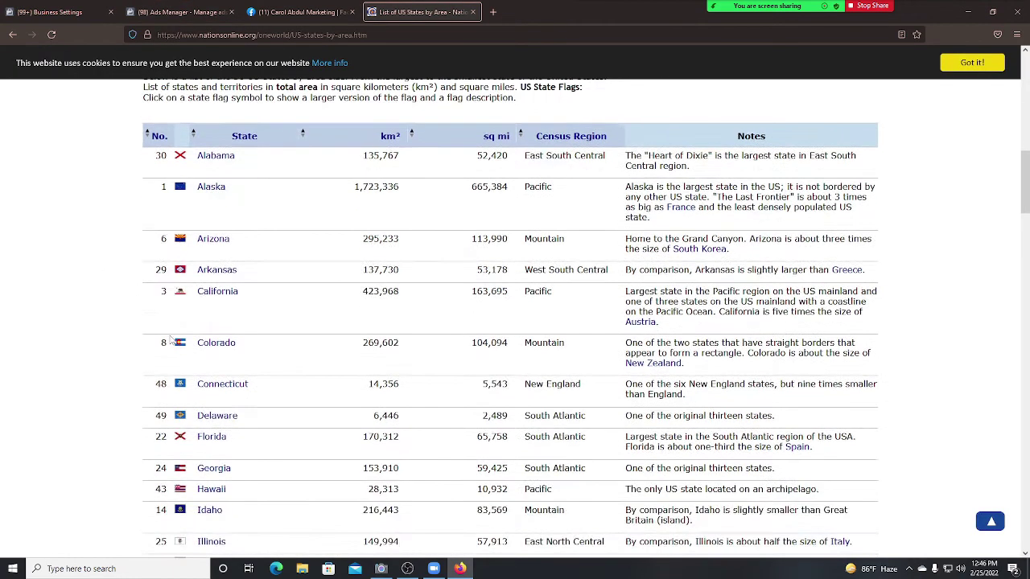
scroll(155, 263, down, 1)
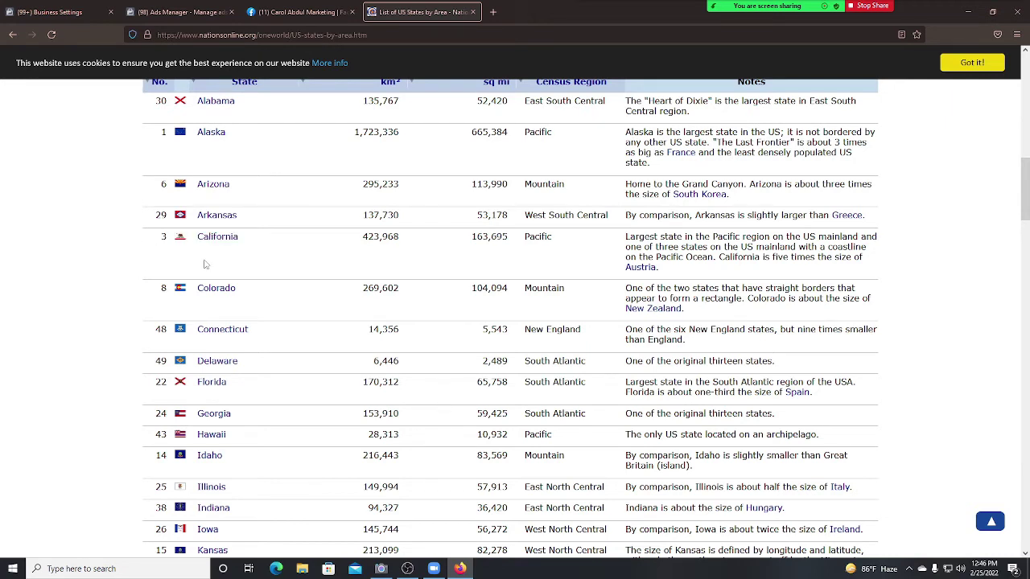
scroll(208, 259, up, 1)
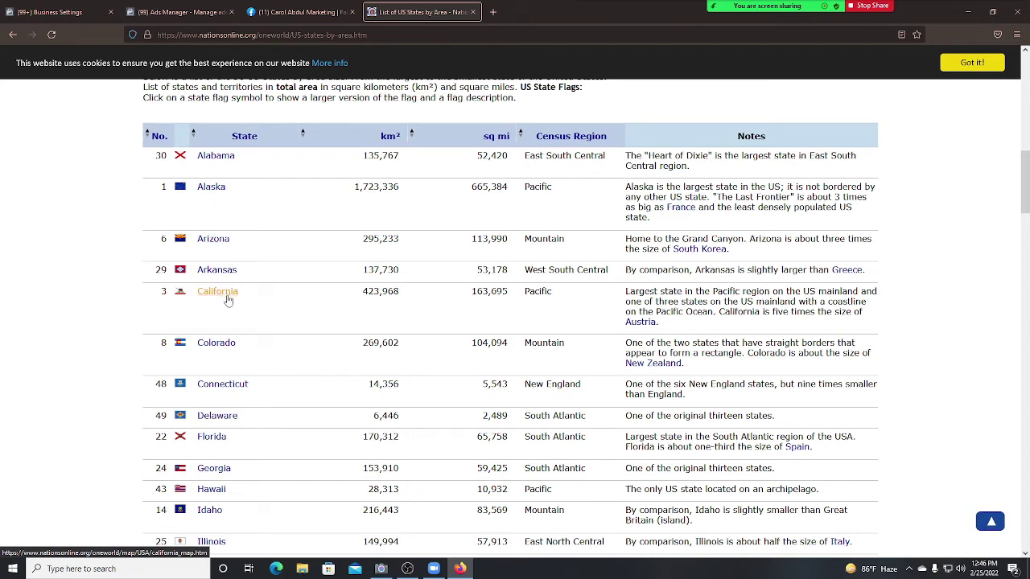
Switch to Ads Manager and add the state of California, United States to the ad set's included locations.
click(197, 12)
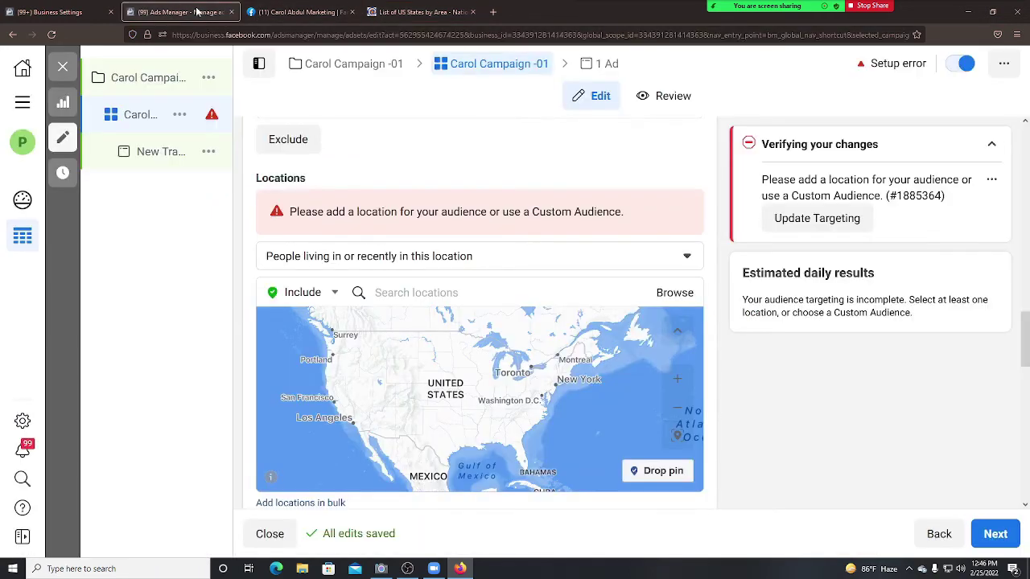
click(384, 292)
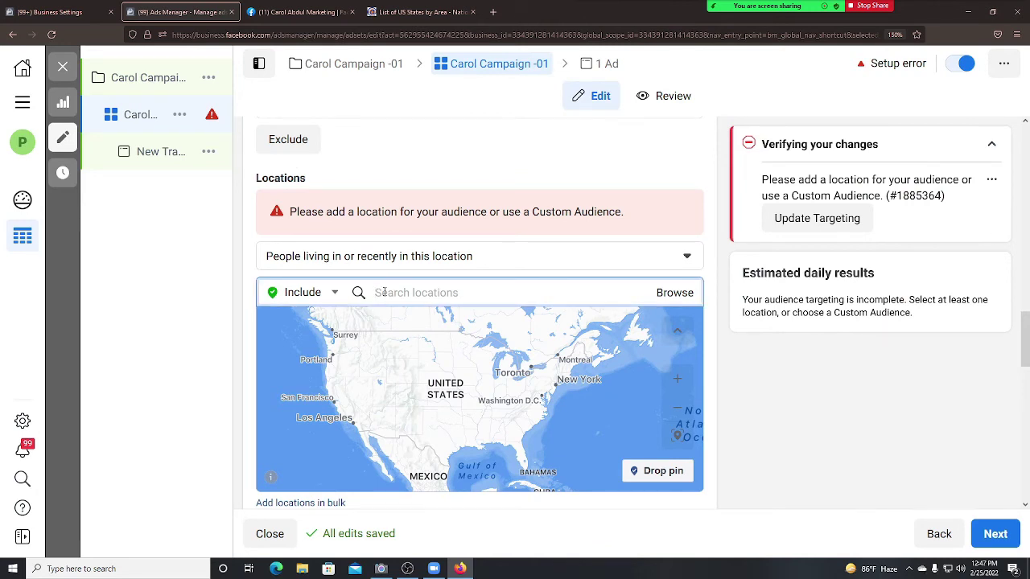
text(californi)
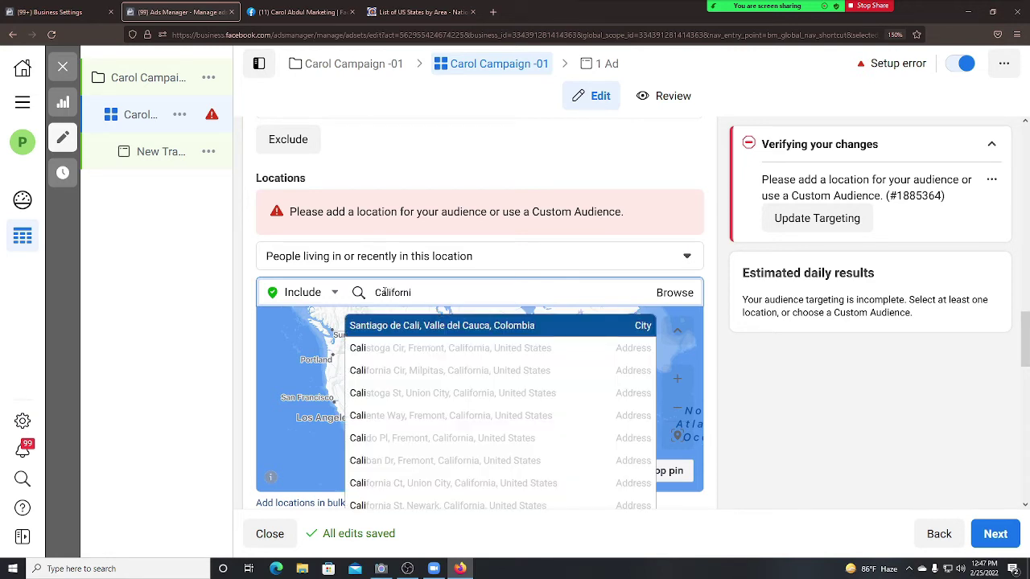
text(a)
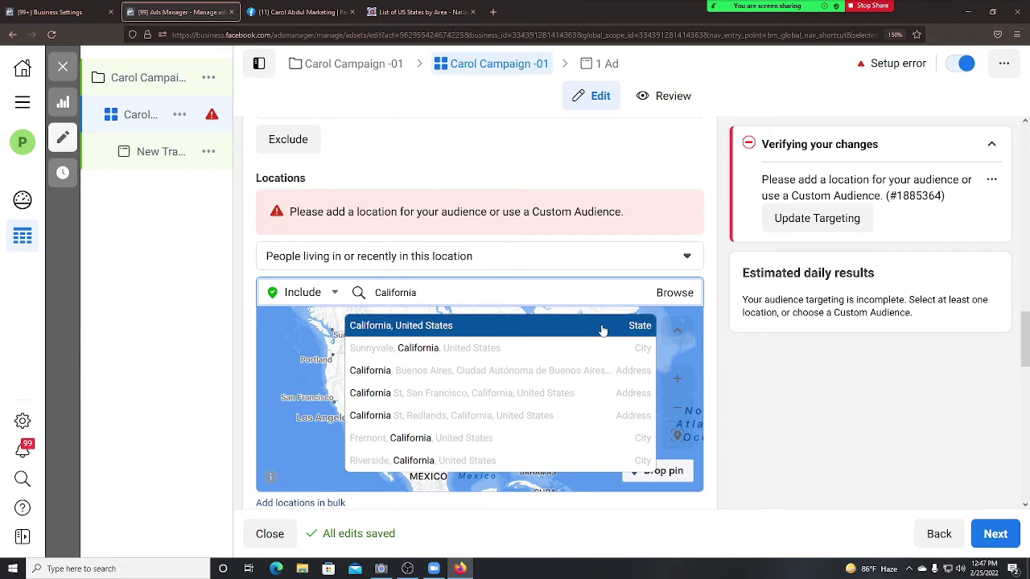
click(478, 327)
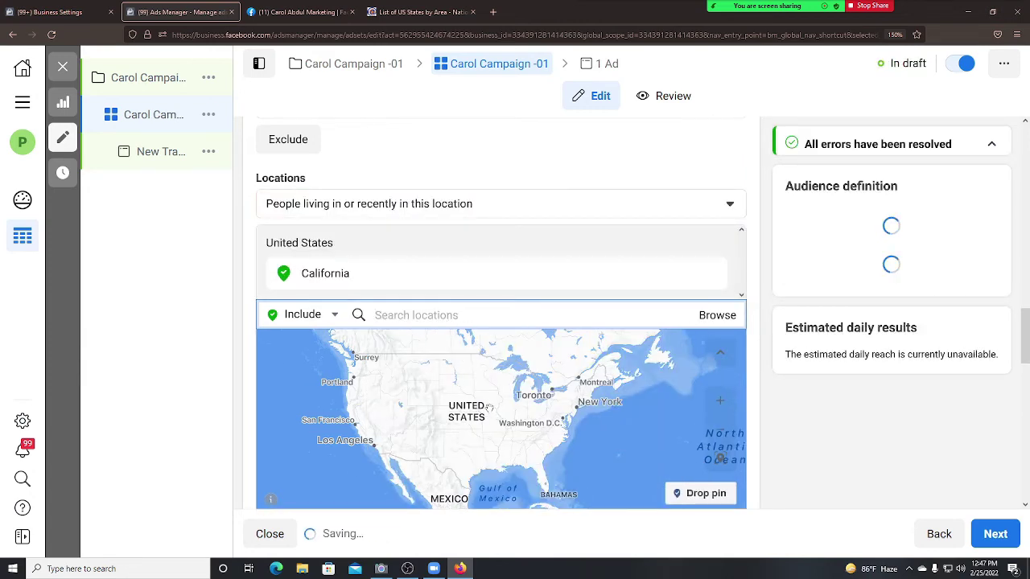
Add the state of New York, United States to the audience's included locations.
drag(488, 417, 423, 403)
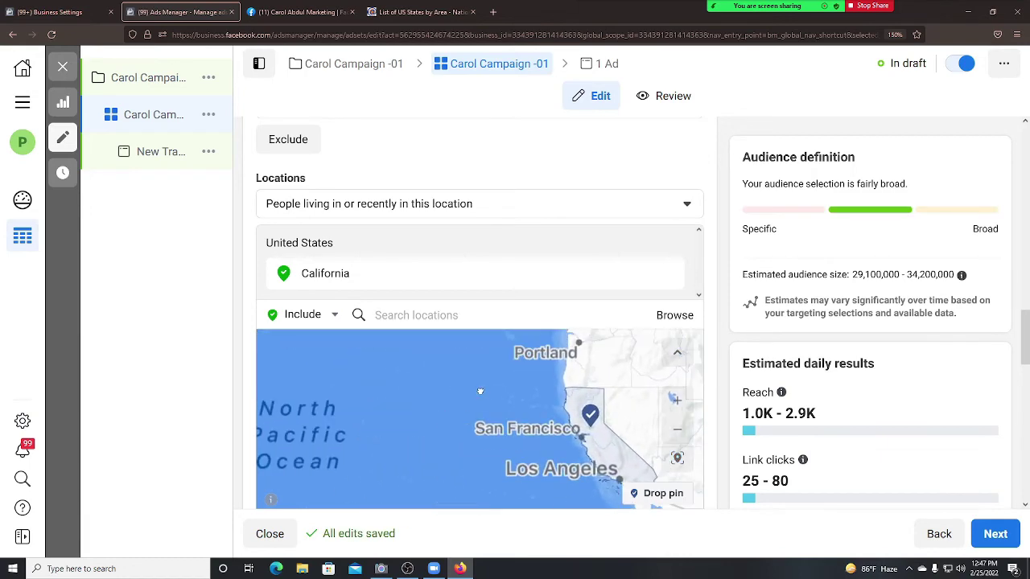
scroll(487, 415, up, 2)
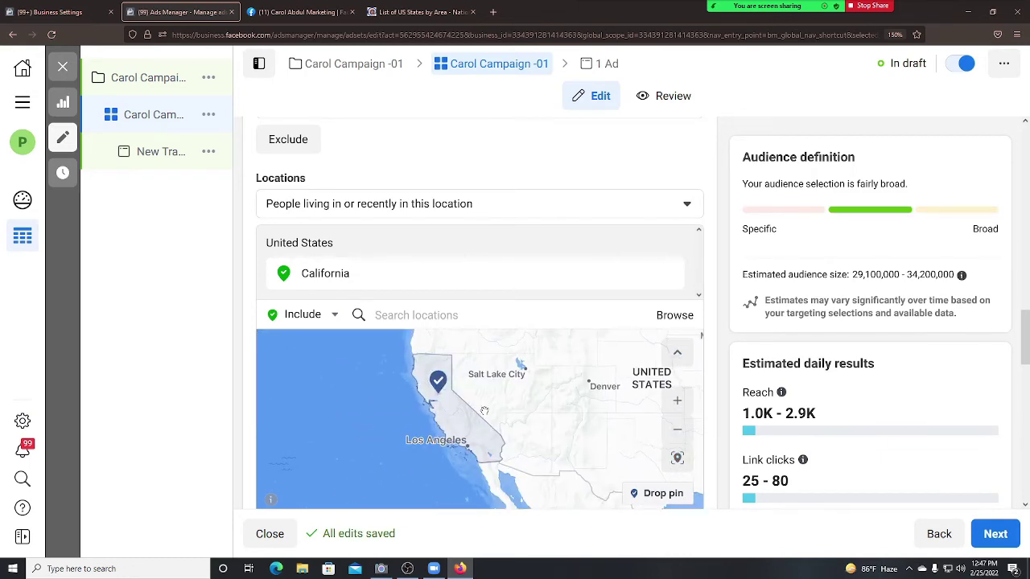
scroll(480, 412, up, 2)
scroll(480, 411, down, 2)
scroll(477, 407, down, 2)
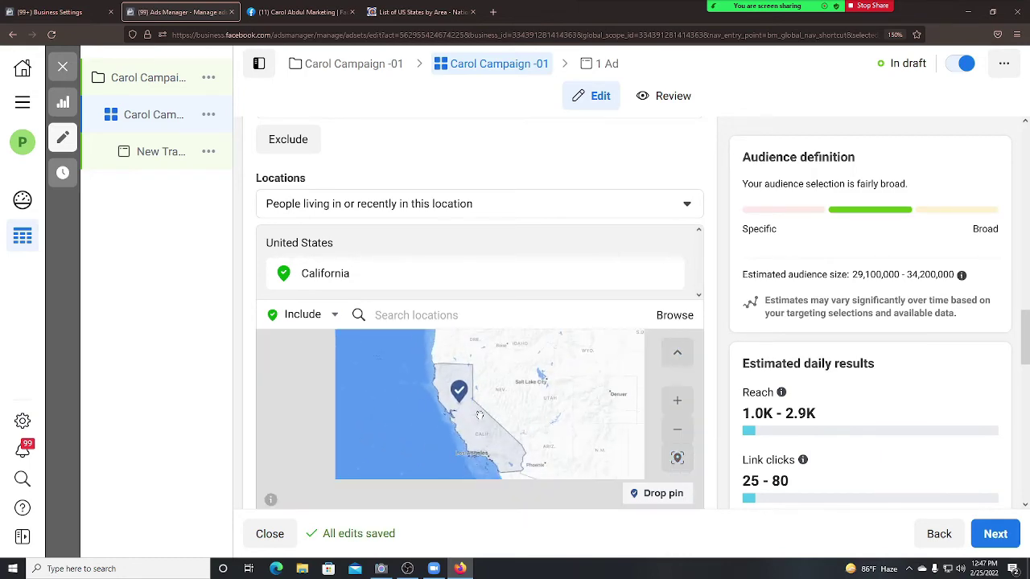
click(397, 316)
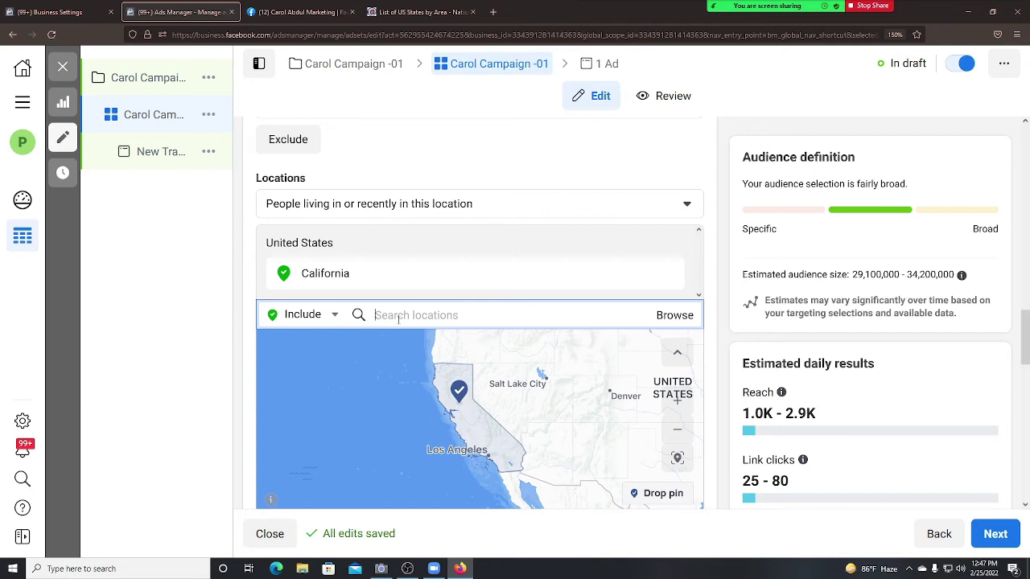
text(new york)
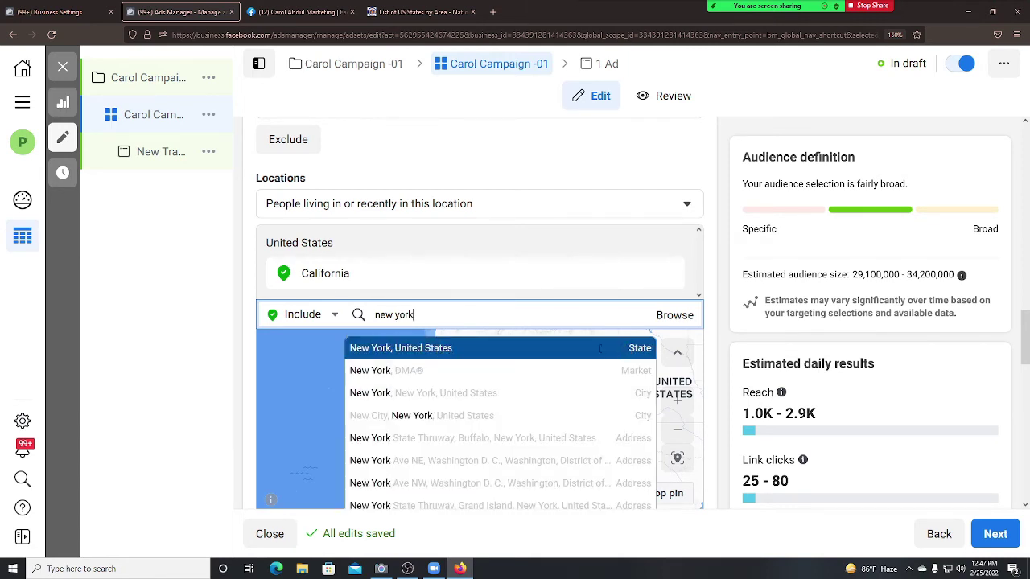
click(631, 350)
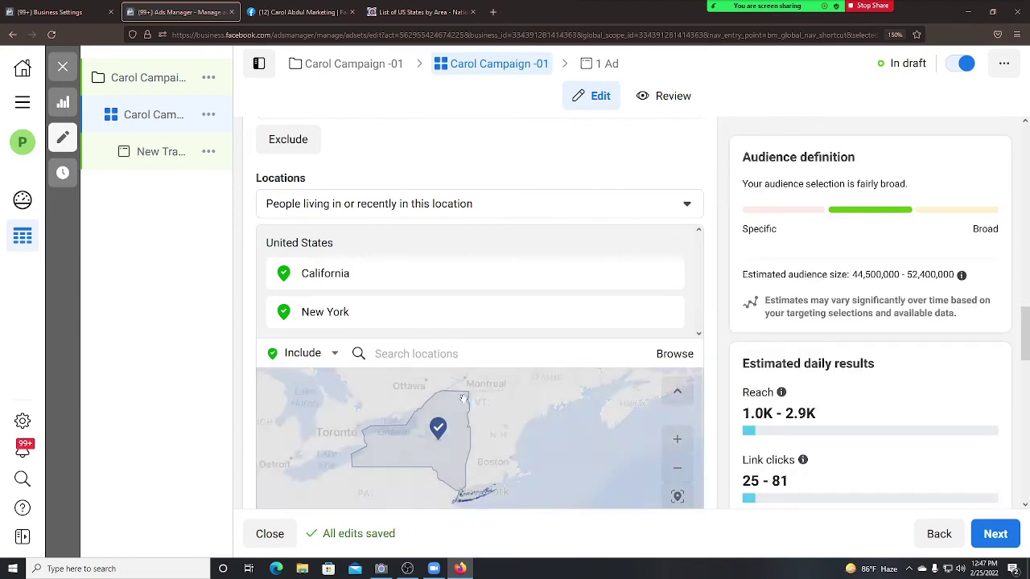
Include the state of Nevada, United States in the audience locations.
scroll(581, 439, up, 2)
drag(581, 438, 481, 437)
scroll(480, 437, up, 3)
scroll(478, 437, down, 3)
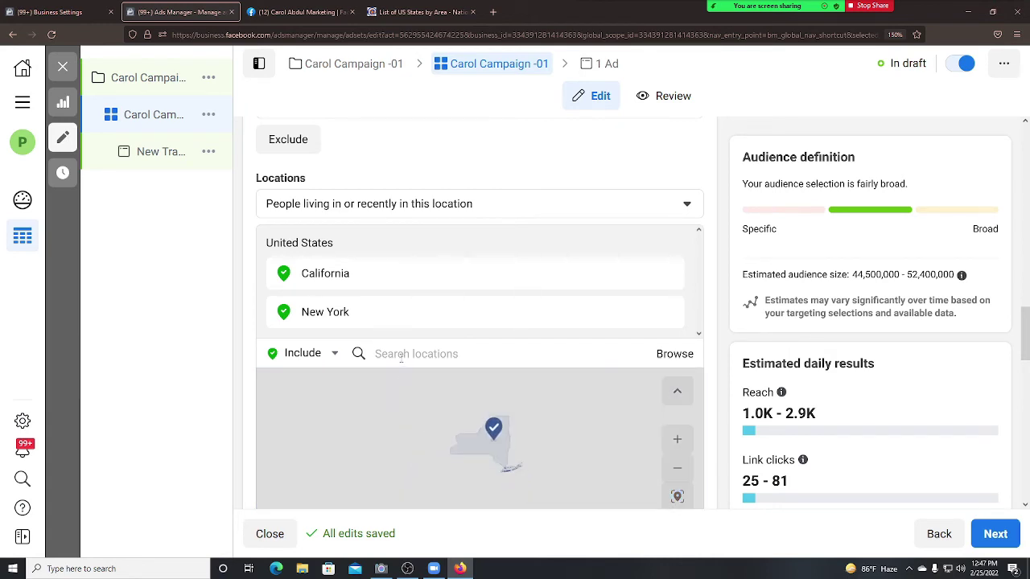
click(400, 355)
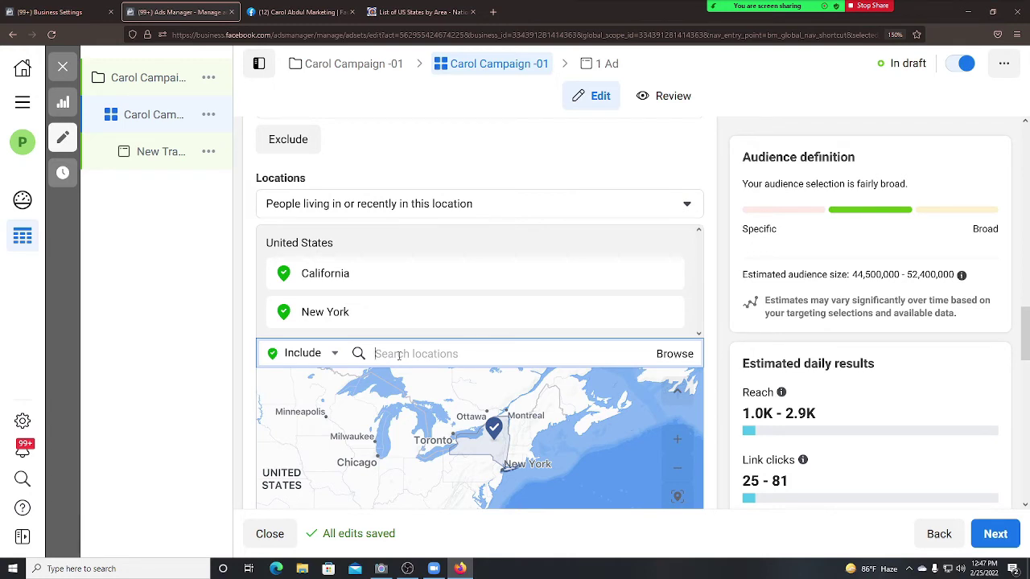
text(nevada)
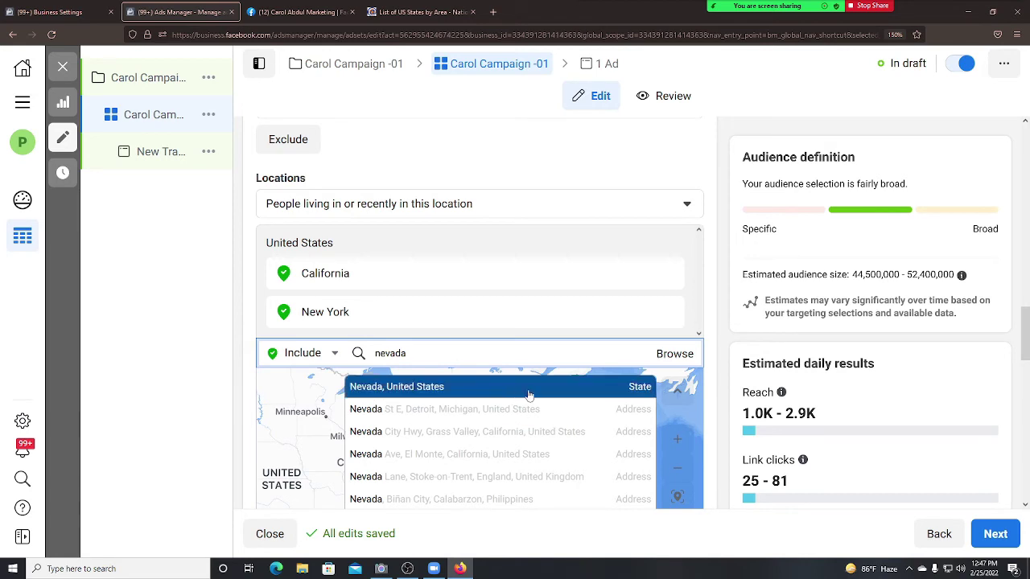
click(631, 389)
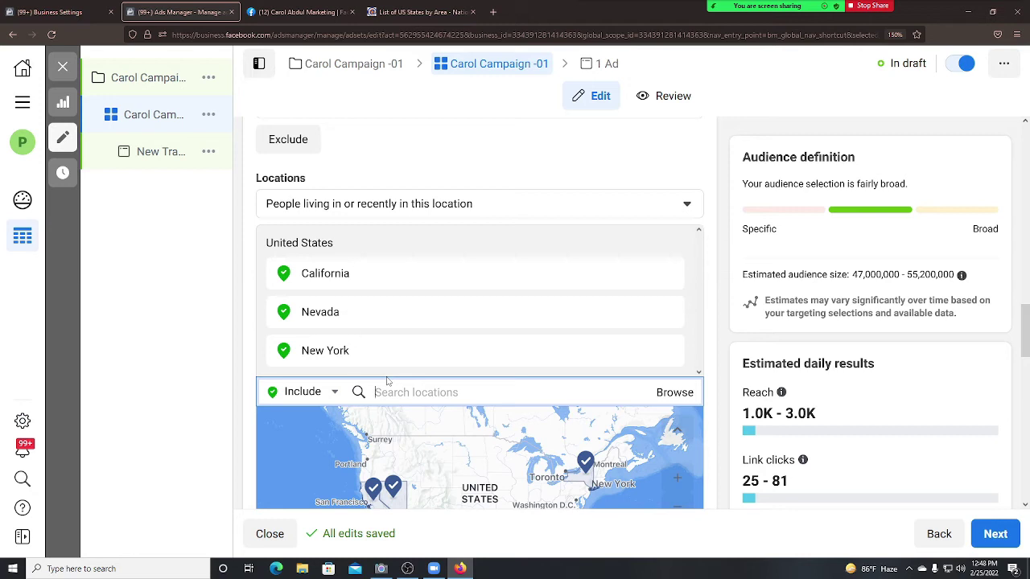
Add the states of Florida and Washington to the audience's included locations.
text(florida)
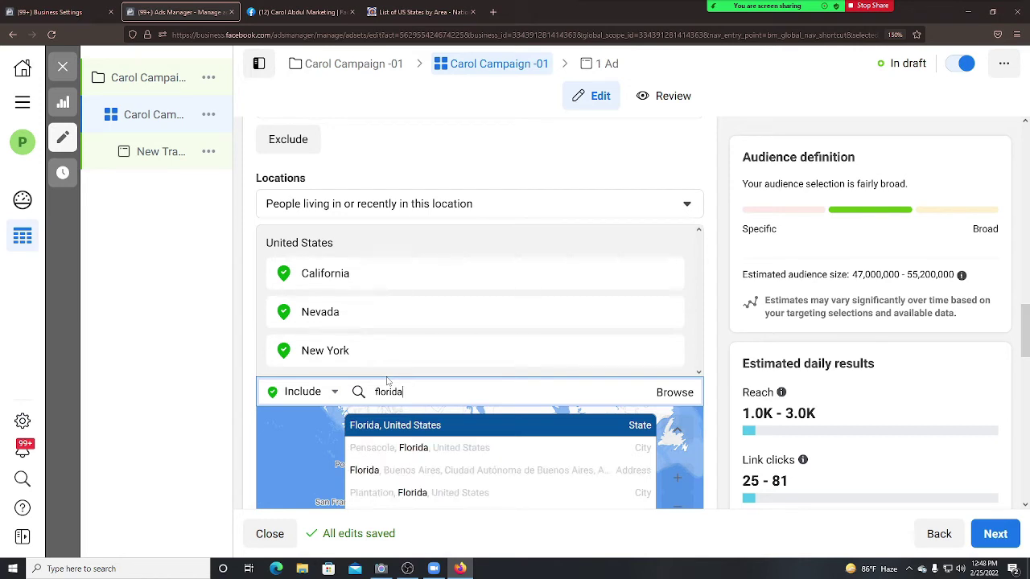
click(634, 425)
scroll(542, 435, down, 3)
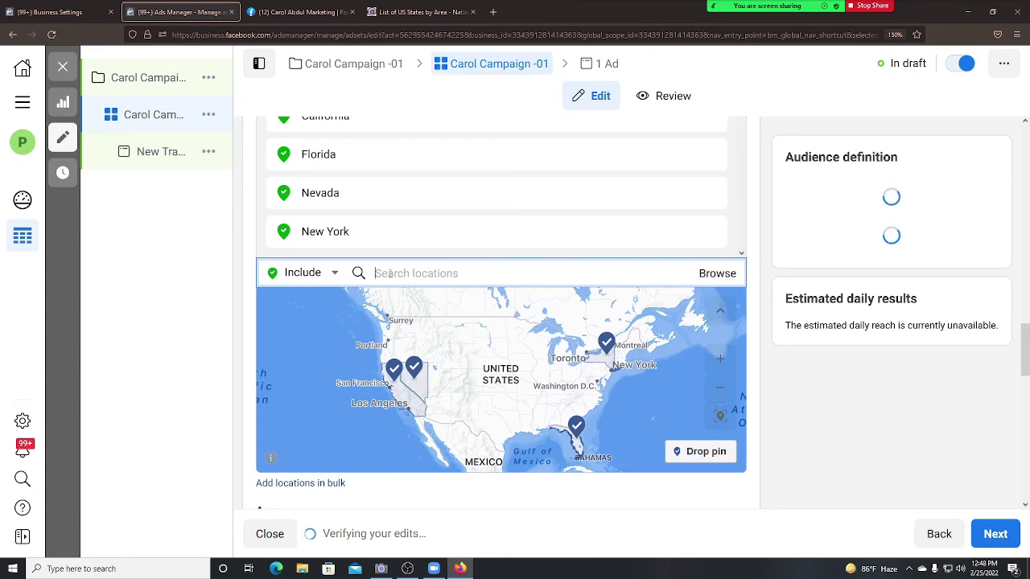
text(a)
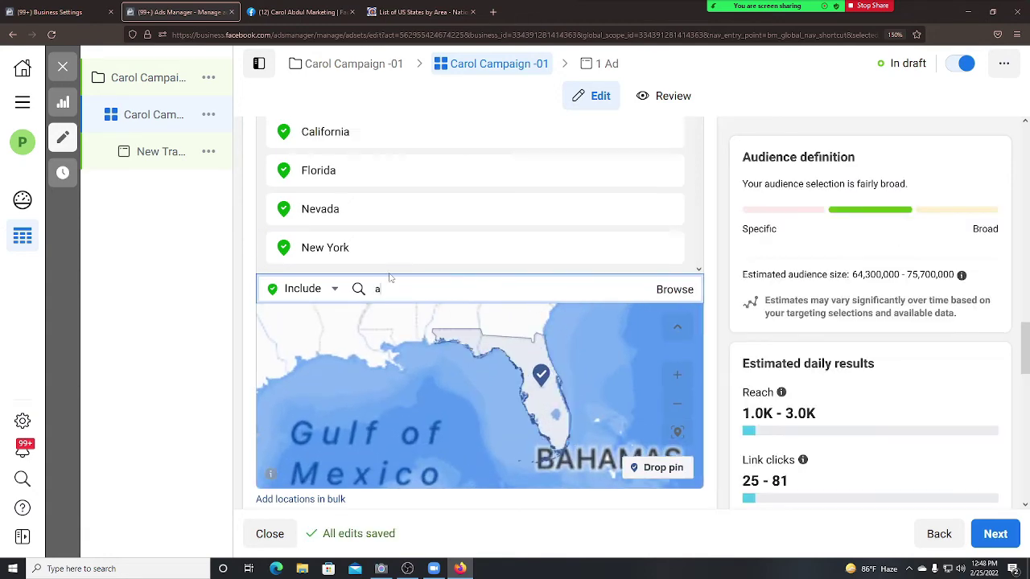
key(BackSpace)
text(washington)
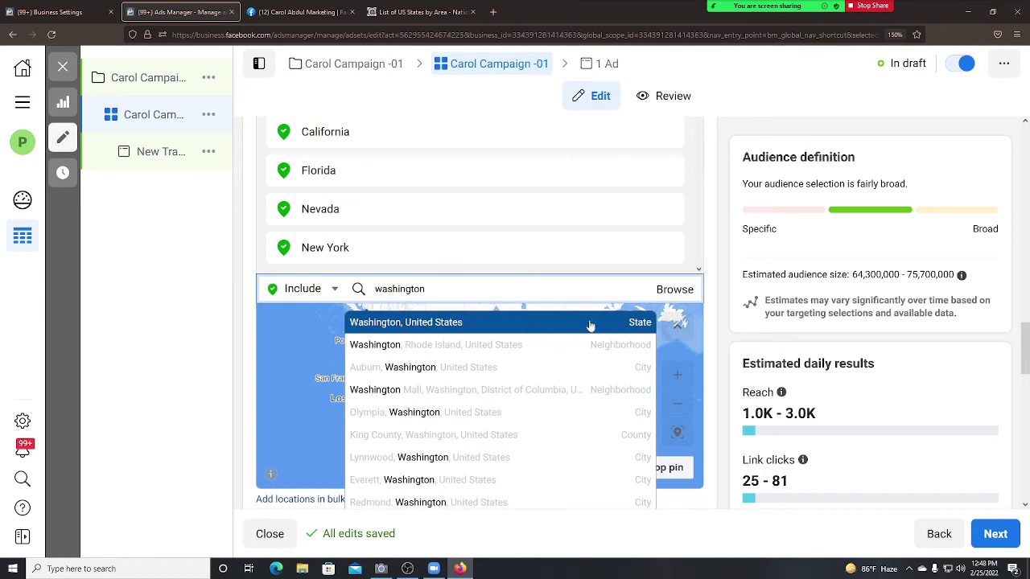
click(408, 323)
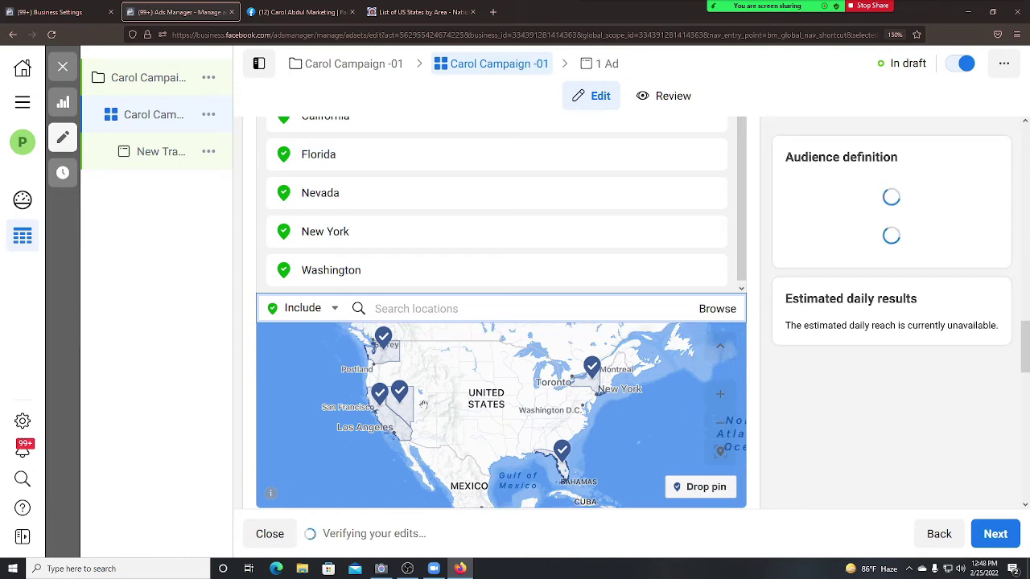
Examine the pins of the included states on the locations map at different zoom levels.
scroll(435, 407, up, 5)
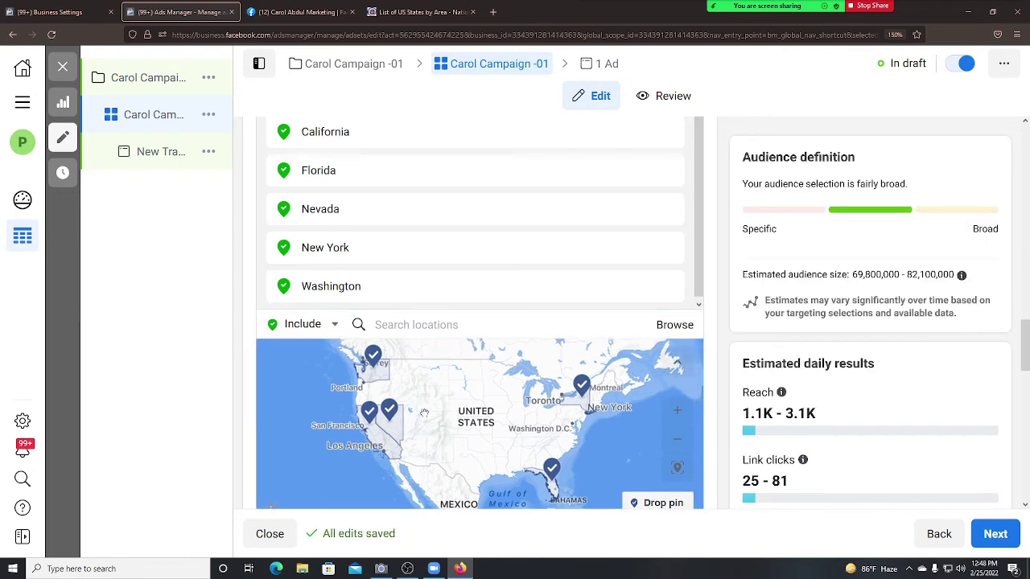
scroll(416, 407, down, 5)
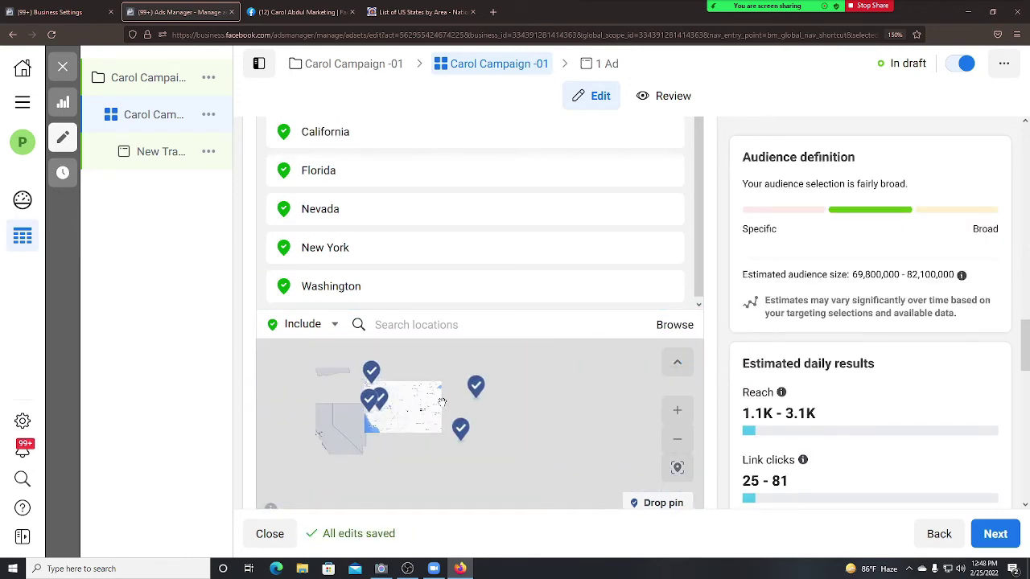
scroll(435, 402, up, 3)
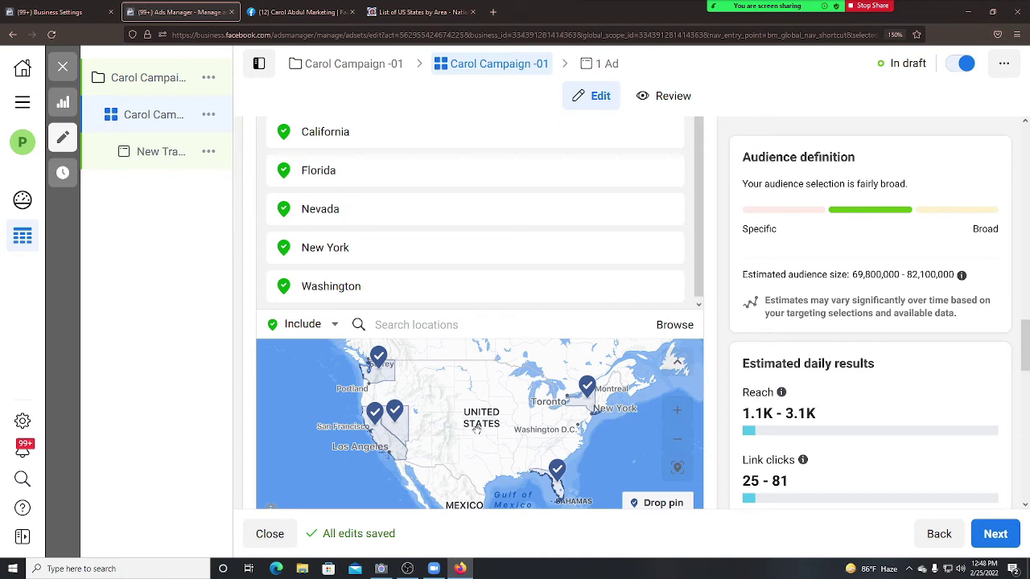
scroll(474, 429, up, 2)
scroll(474, 429, down, 3)
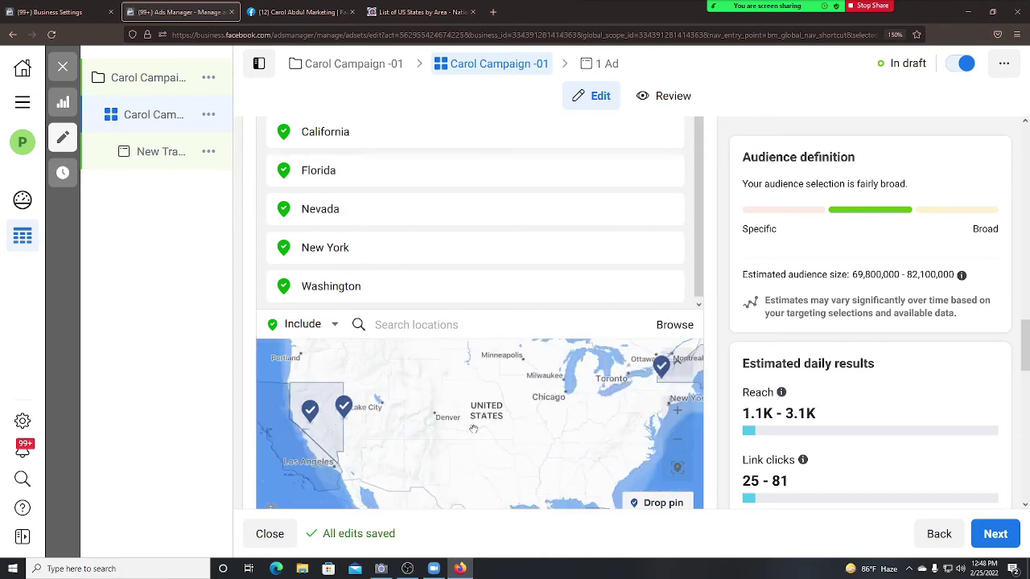
scroll(472, 429, down, 2)
scroll(471, 427, up, 3)
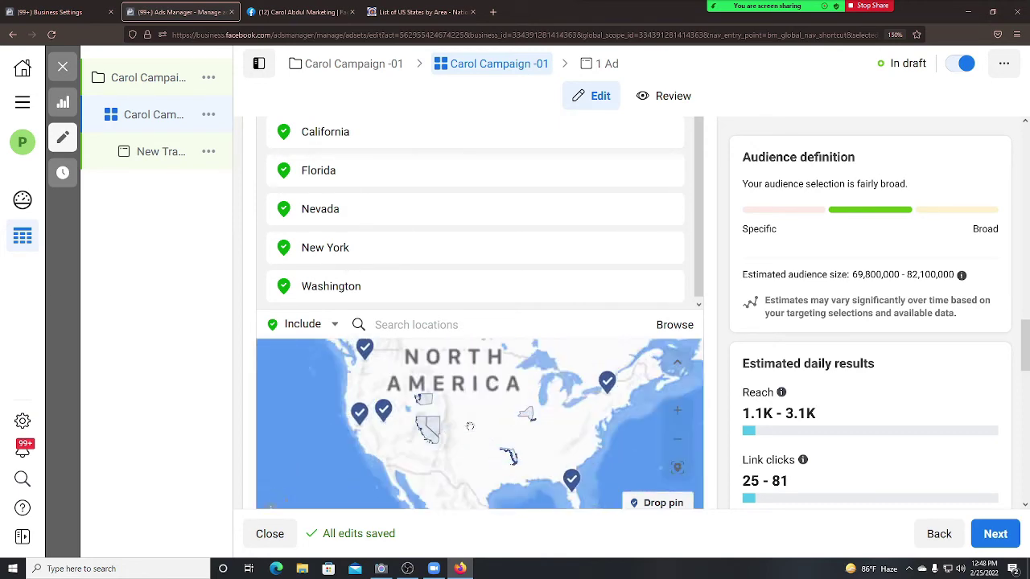
scroll(470, 426, down, 3)
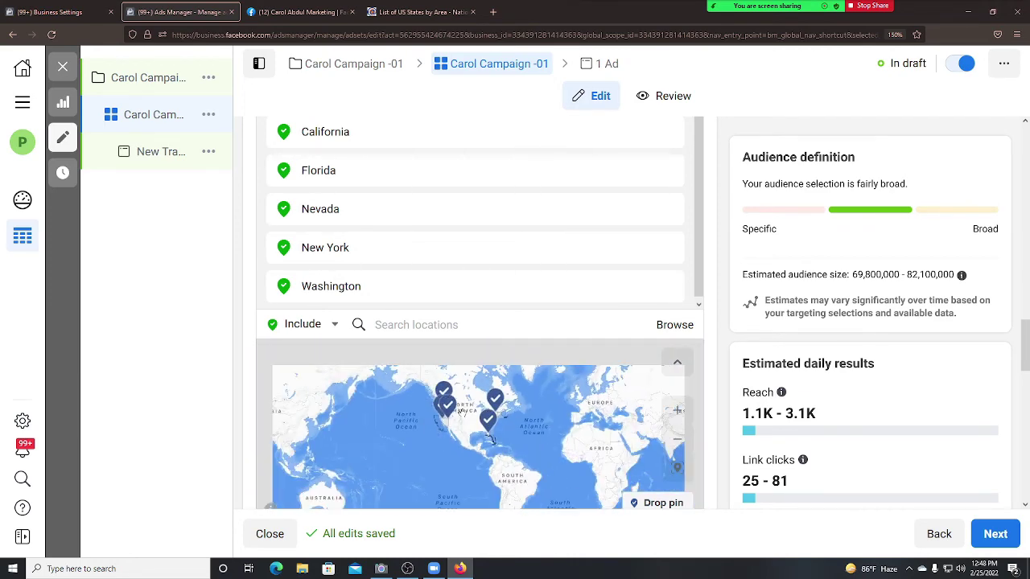
Open the audience's age range for editing and set the minimum age to 25.
scroll(462, 410, up, 1)
scroll(462, 412, down, 1)
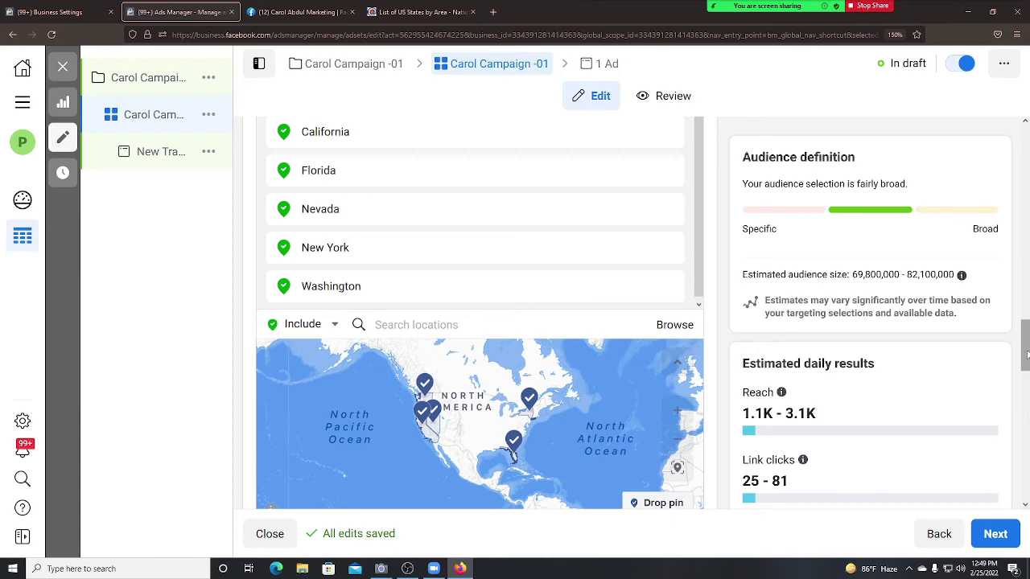
scroll(1021, 361, down, 3)
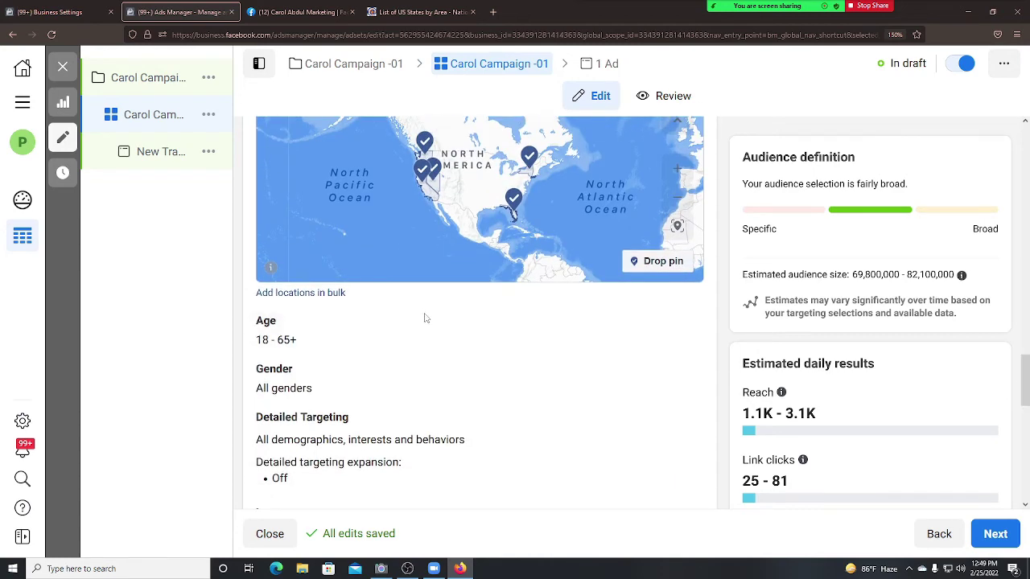
mouse_move(287, 339)
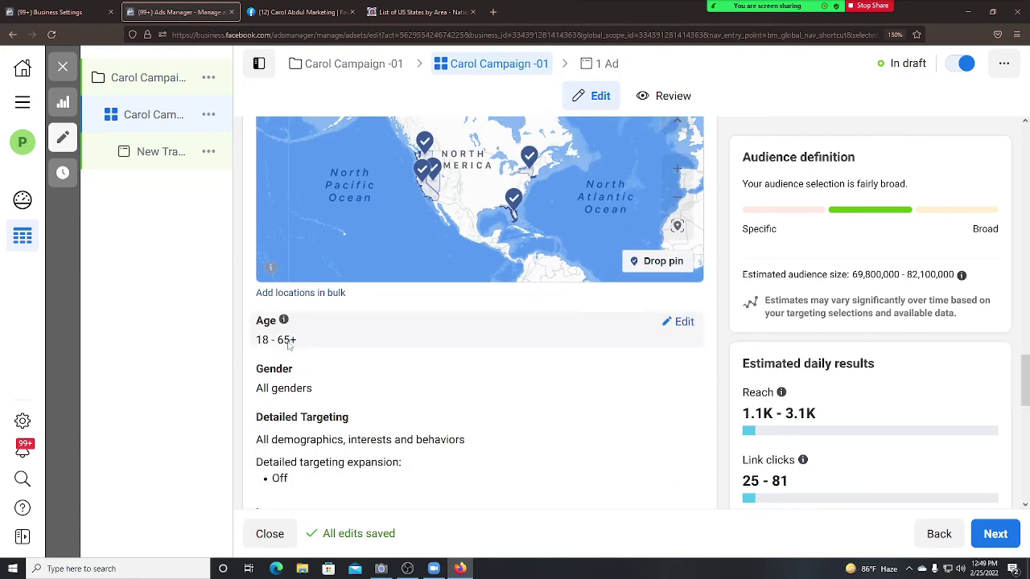
click(682, 326)
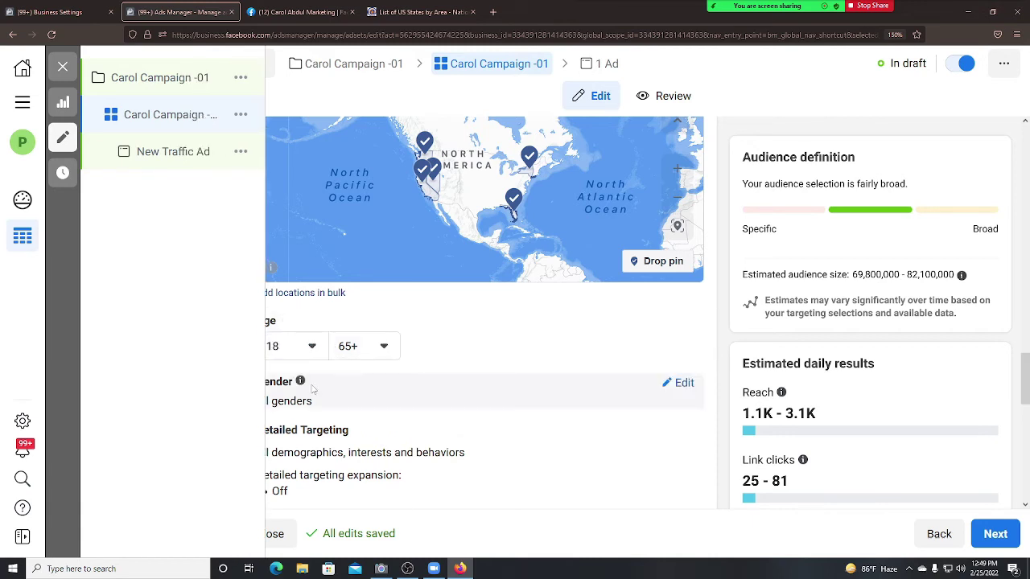
click(313, 348)
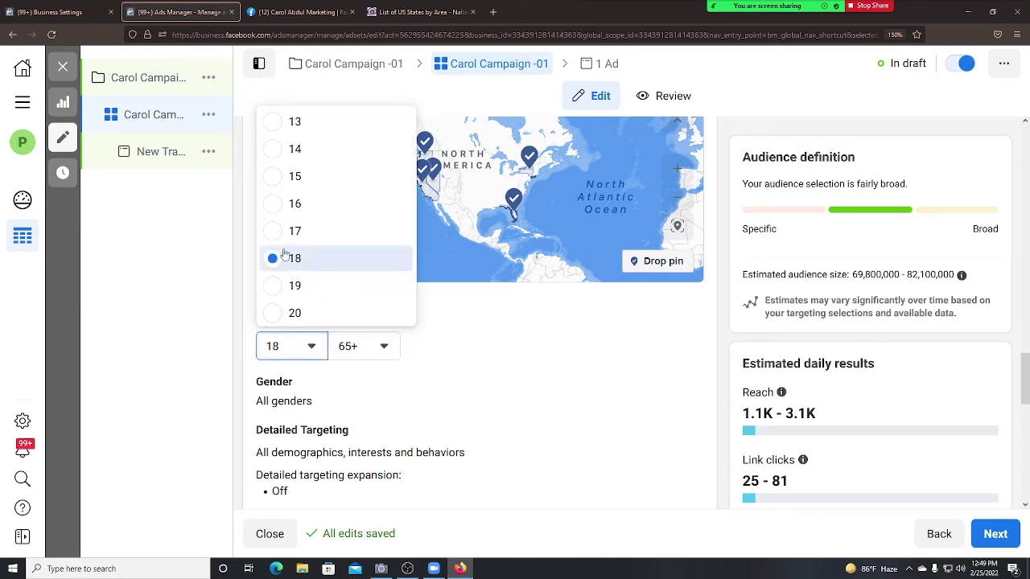
scroll(278, 277, down, 2)
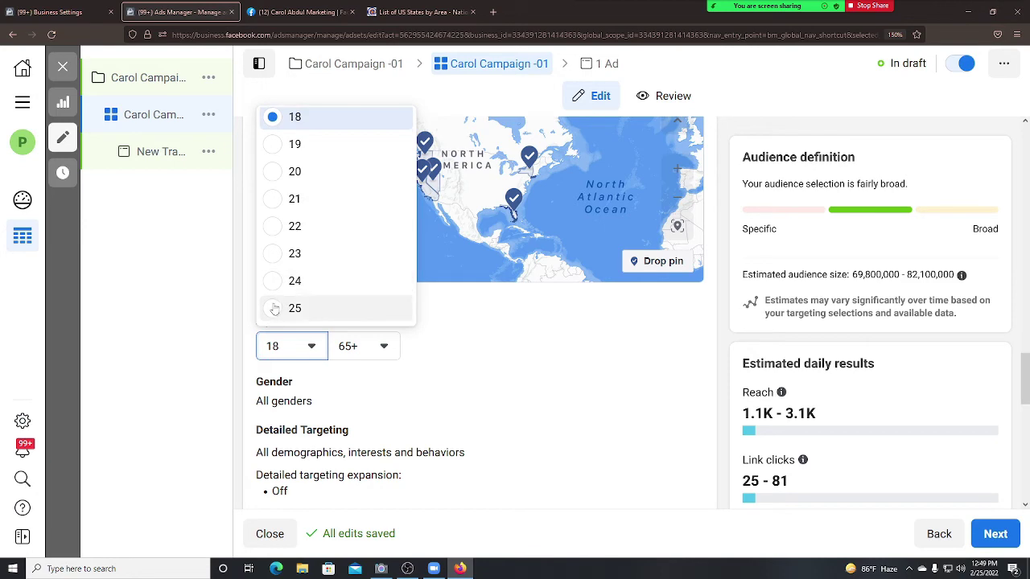
key(Return)
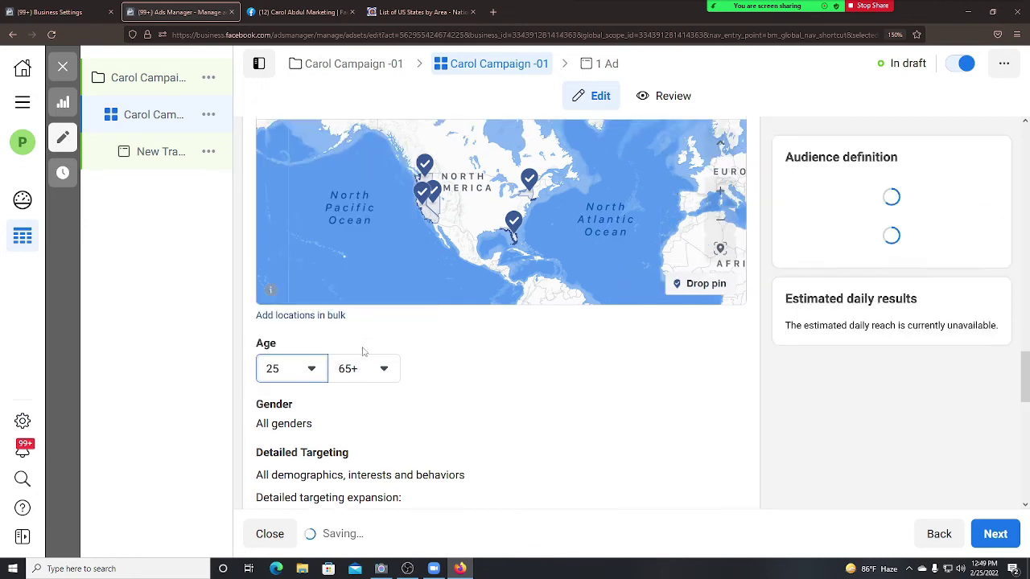
Set the audience's maximum age to 55.
click(364, 374)
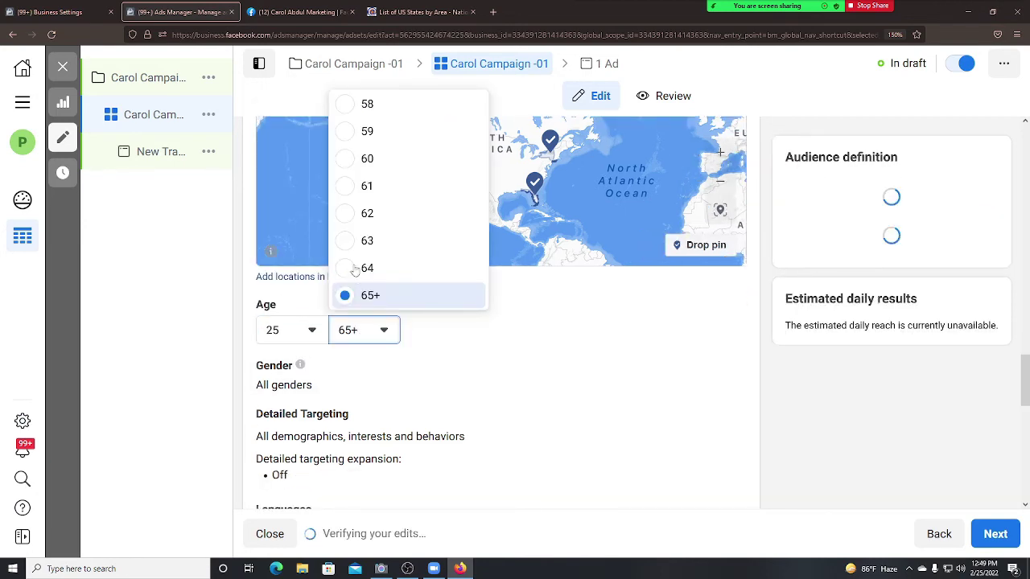
click(448, 346)
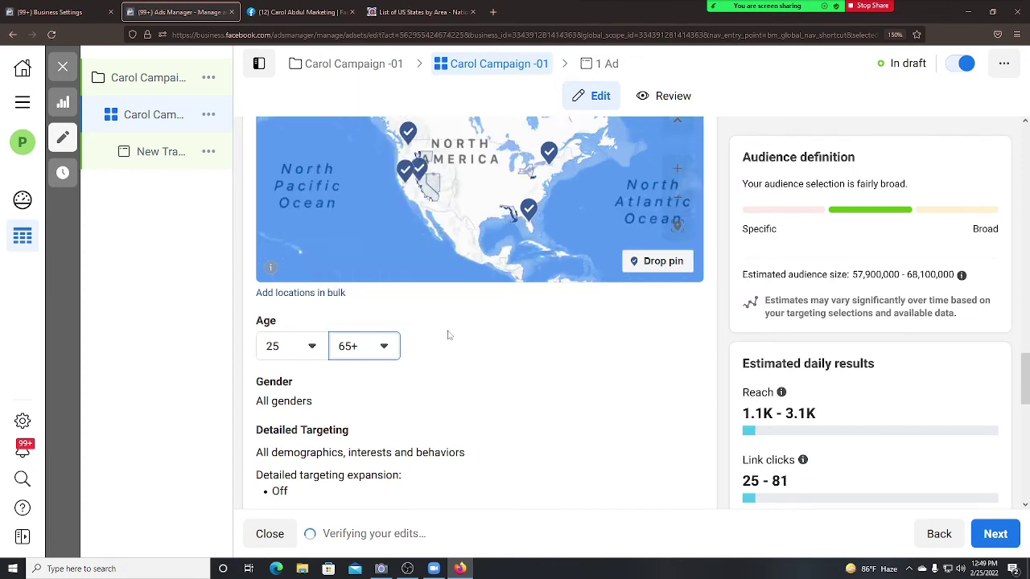
click(364, 347)
scroll(367, 276, up, 3)
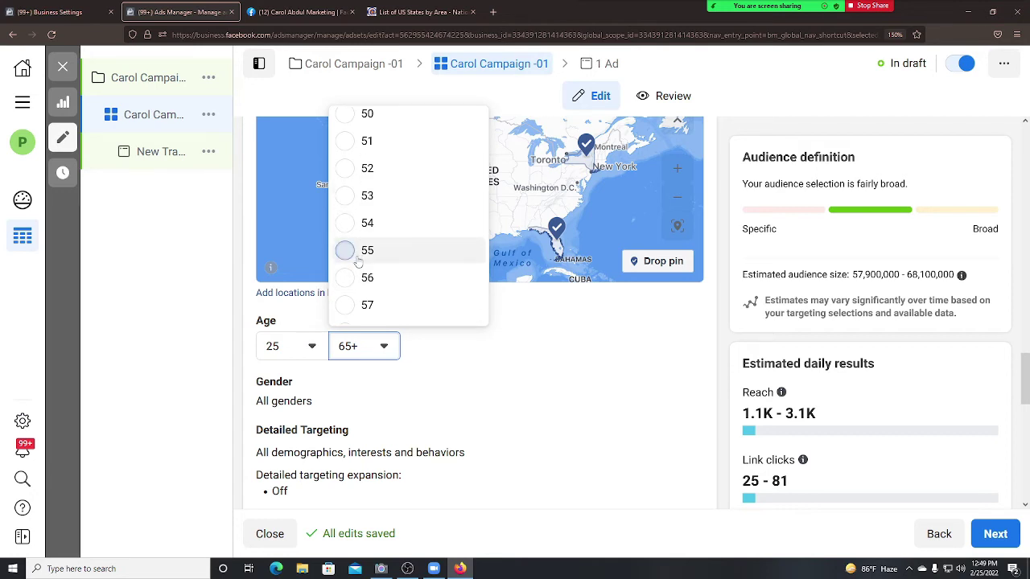
click(359, 258)
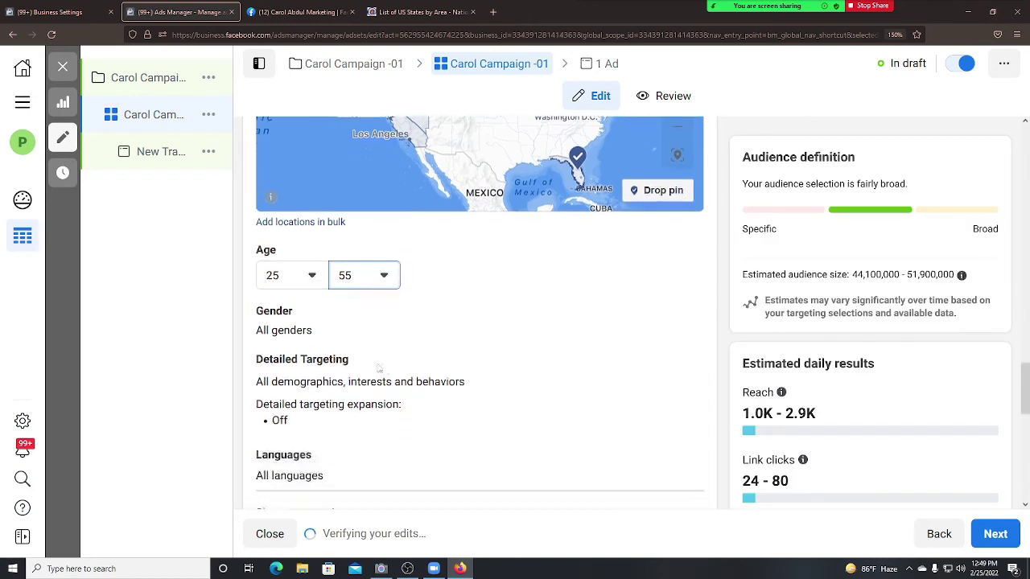
Open the gender options for editing and review the ad set's remaining language, placement and optimization settings.
click(344, 347)
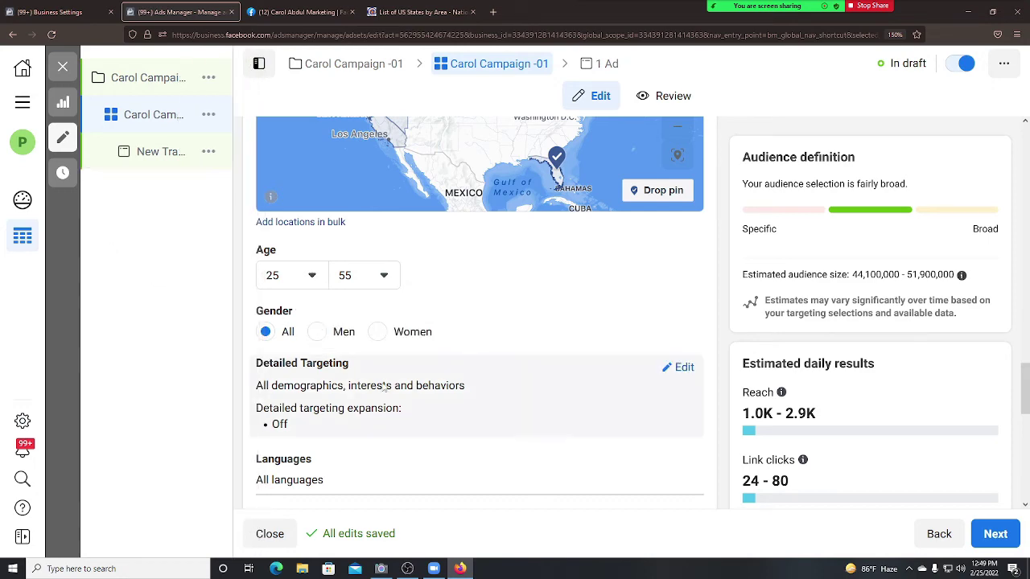
scroll(338, 364, down, 4)
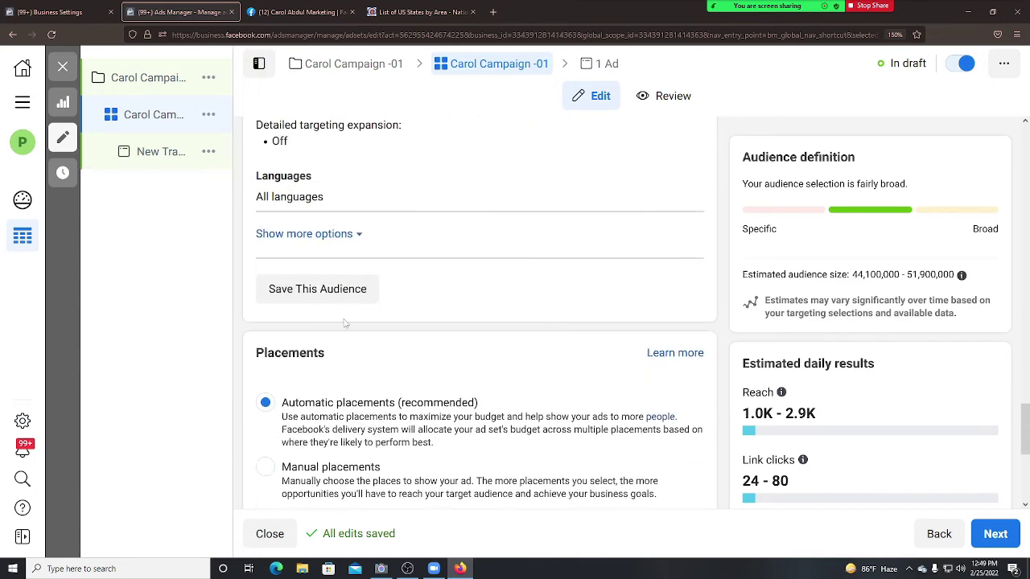
scroll(316, 241, down, 4)
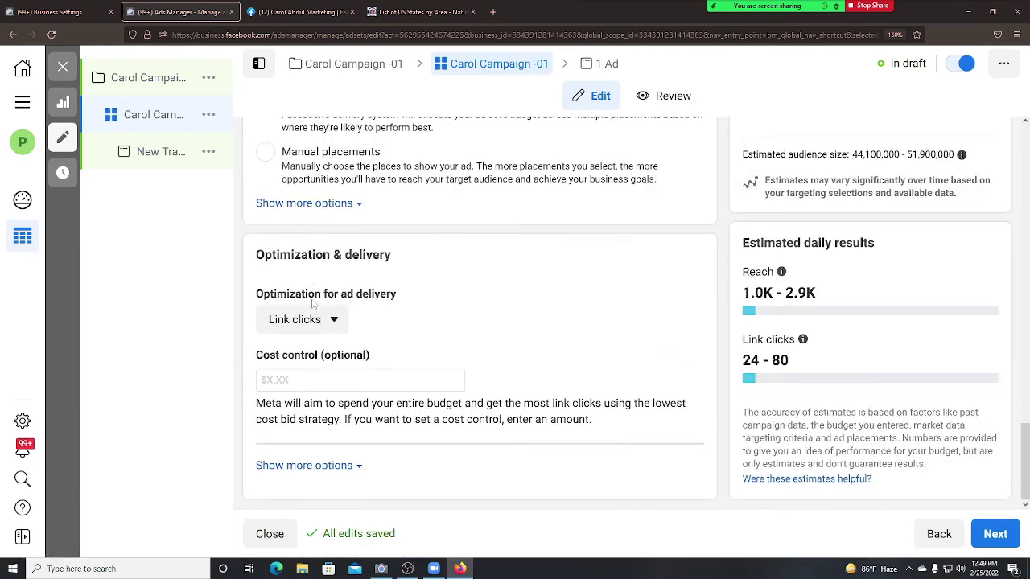
scroll(345, 390, up, 12)
scroll(362, 410, down, 8)
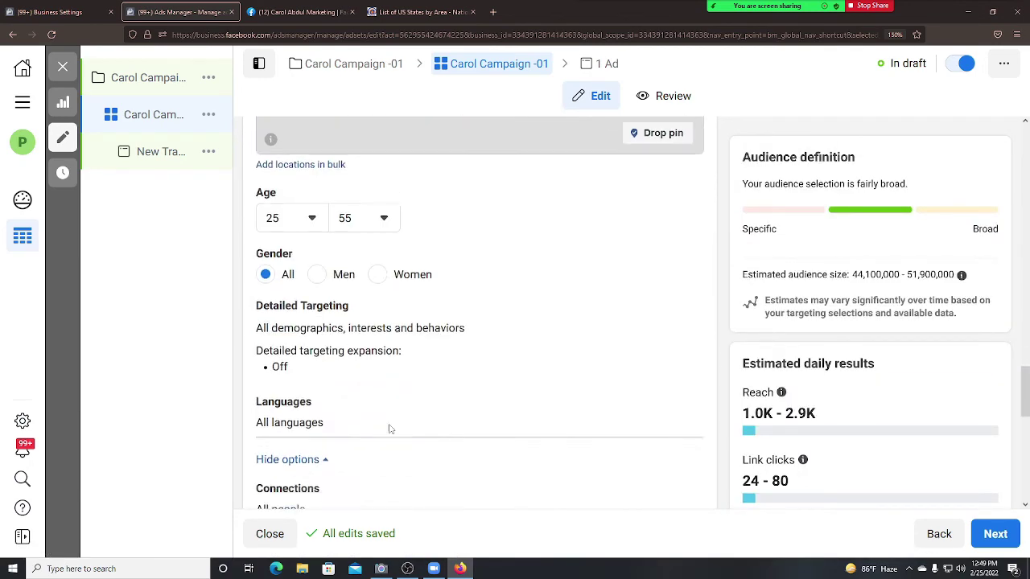
scroll(362, 424, down, 3)
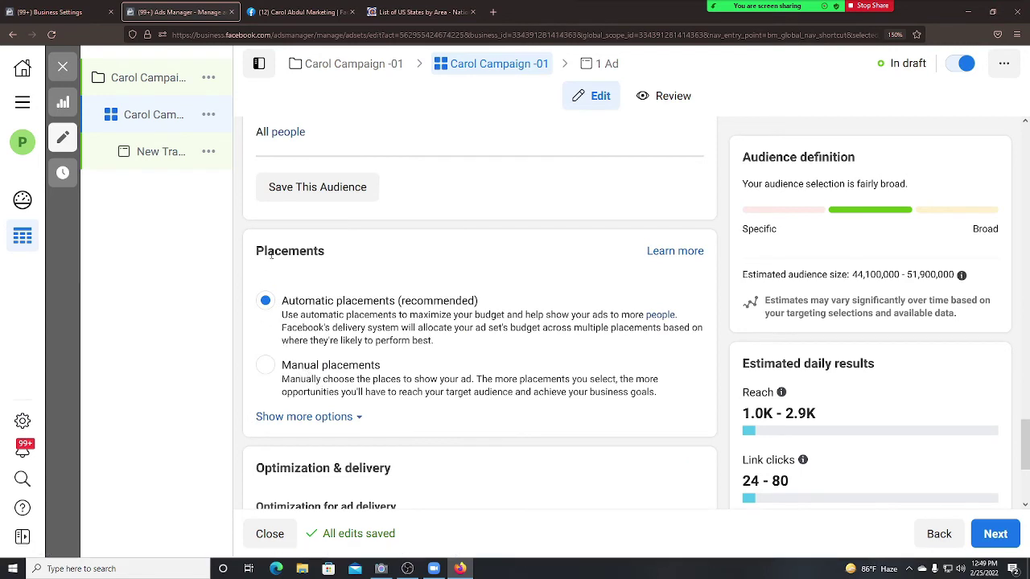
drag(330, 253, 256, 252)
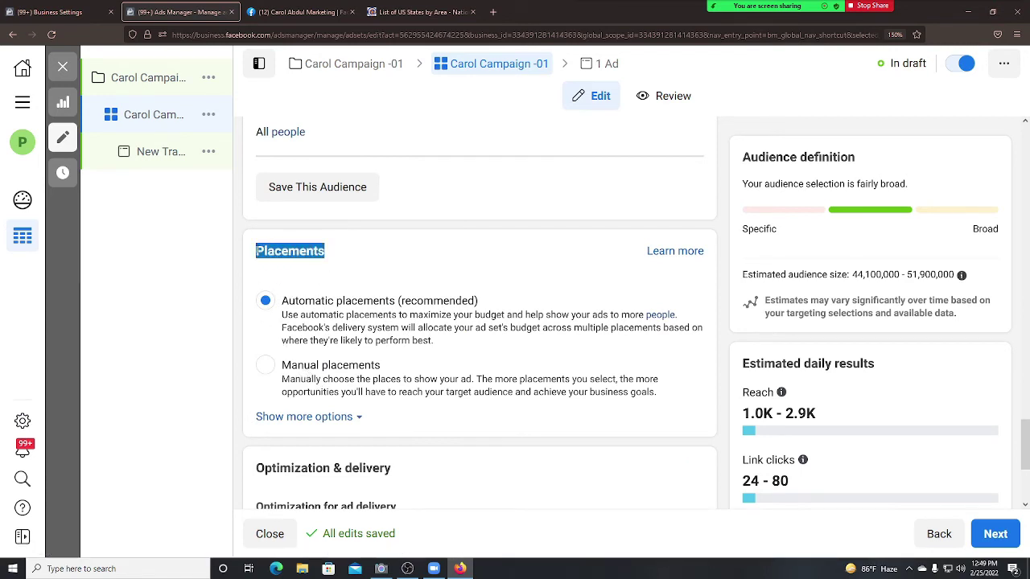
Open the audience's Detailed Targeting settings for editing.
scroll(309, 266, up, 4)
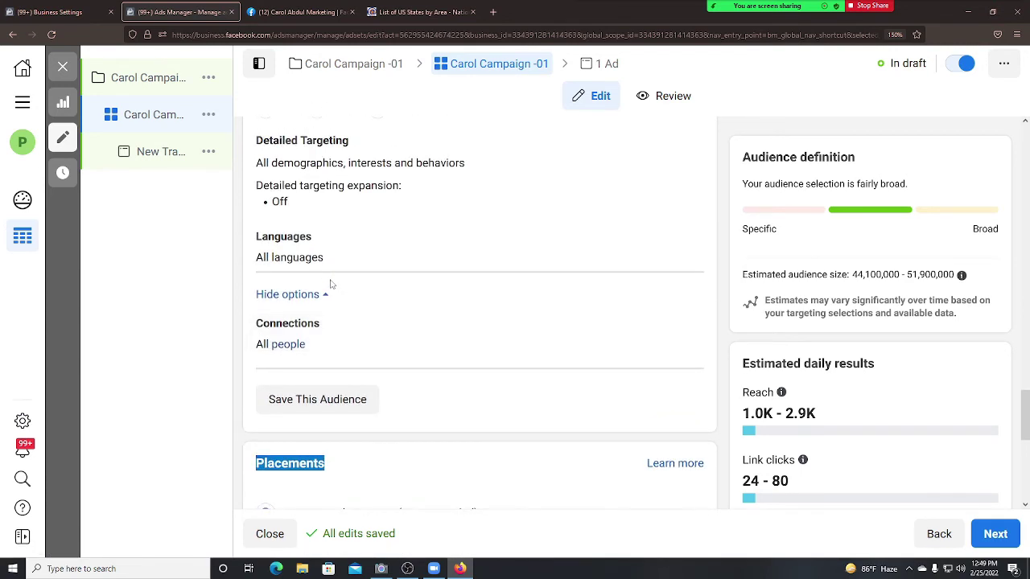
scroll(330, 289, up, 1)
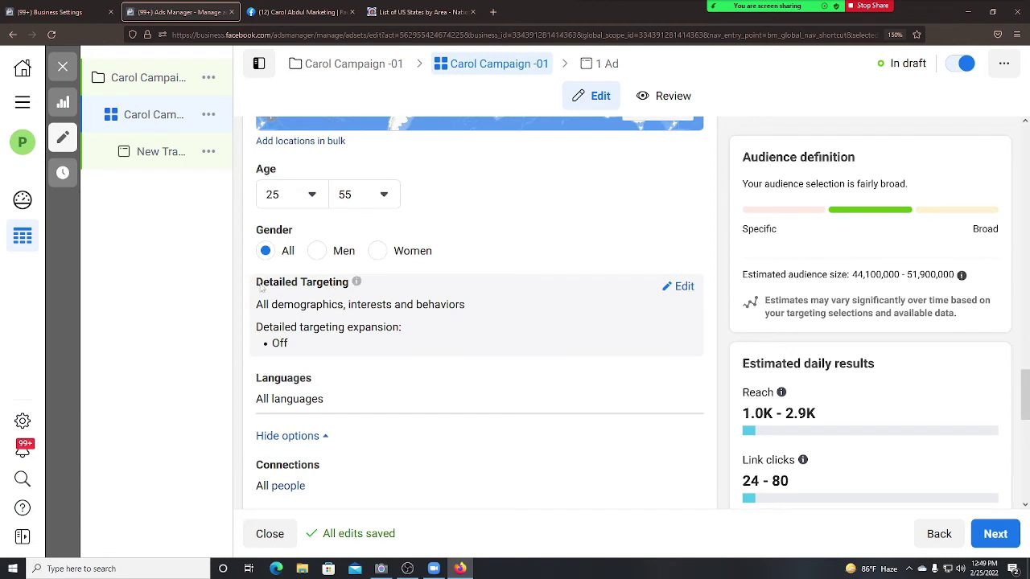
click(683, 287)
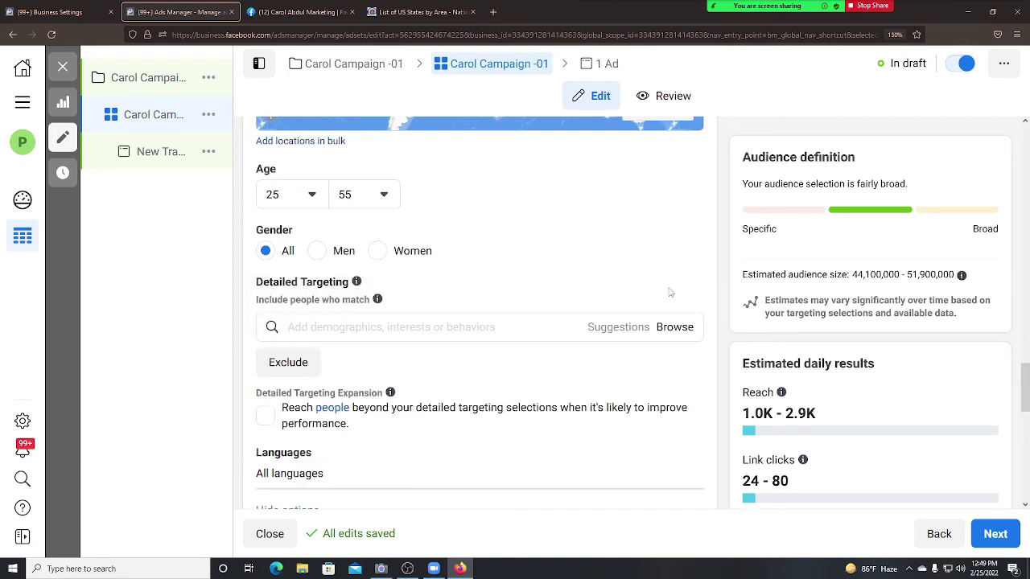
click(321, 328)
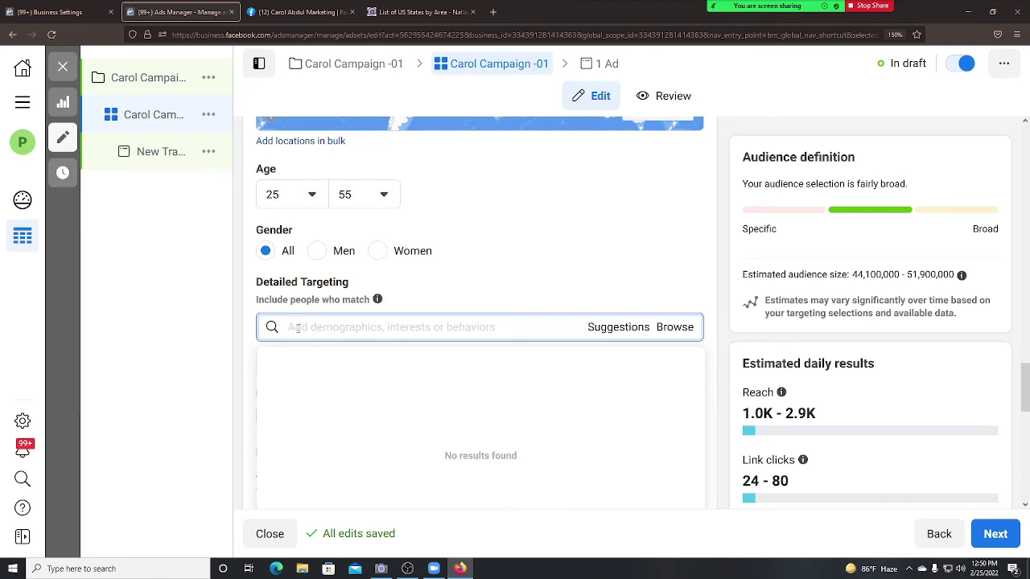
scroll(379, 418, down, 1)
scroll(374, 415, up, 1)
text(for)
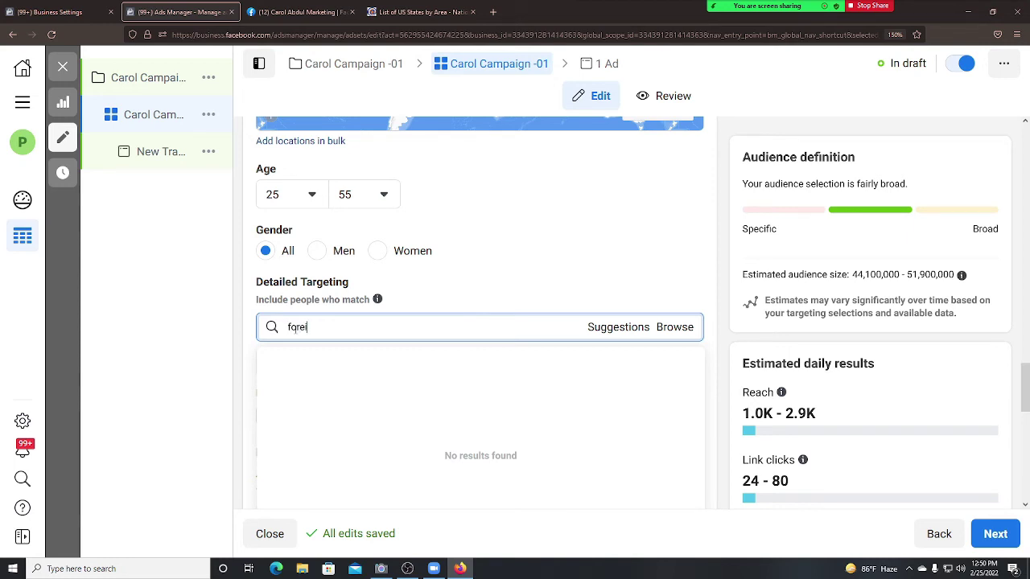
text(eine)
key(BackSpace)
key(BackSpace)
key(BackSpace)
key(BackSpace)
key(BackSpace)
key(BackSpace)
key(BackSpace)
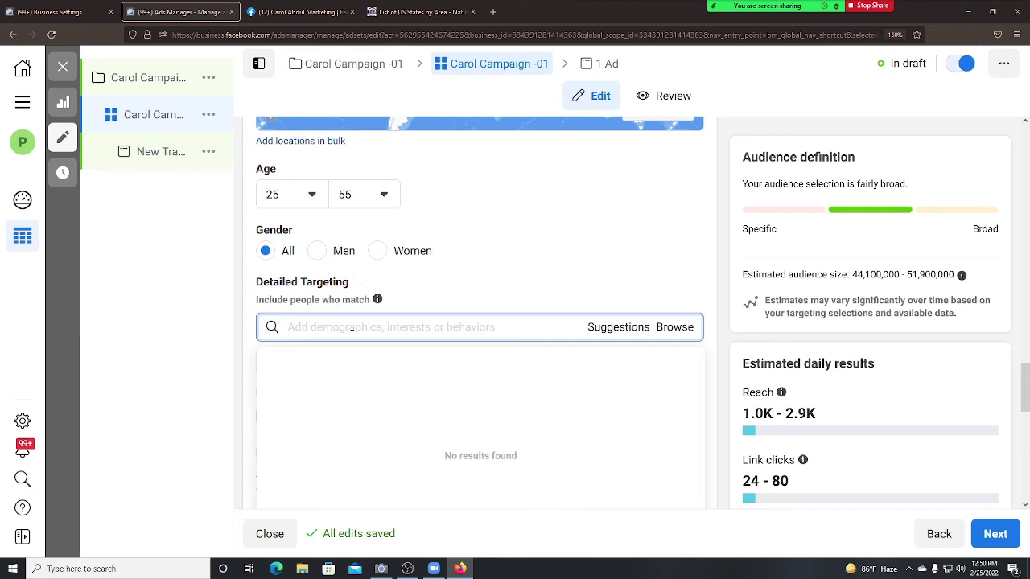
Examine the included states on the locations map at several zoom levels, along with the Detailed Targeting section.
scroll(352, 327, up, 3)
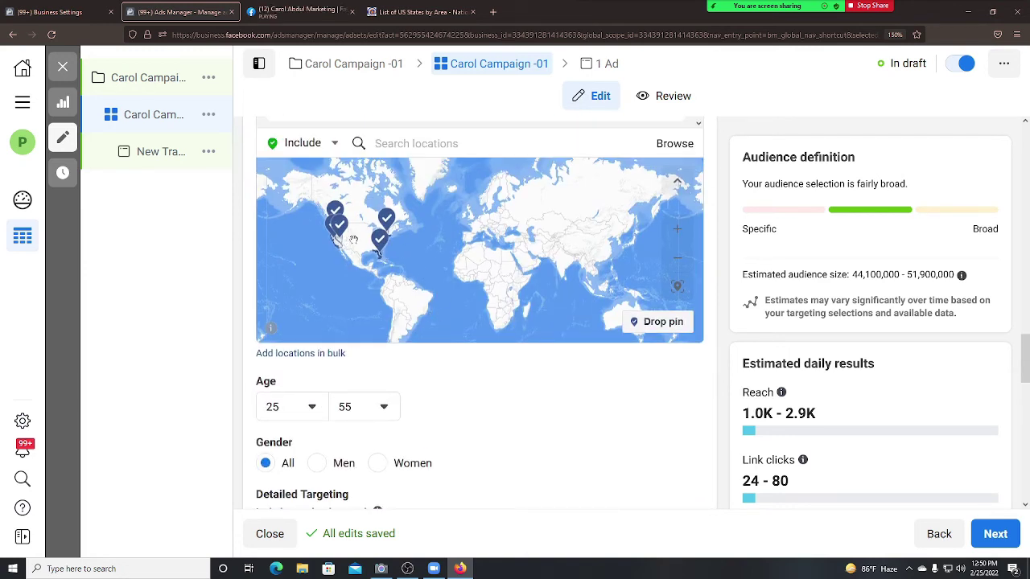
scroll(346, 240, up, 2)
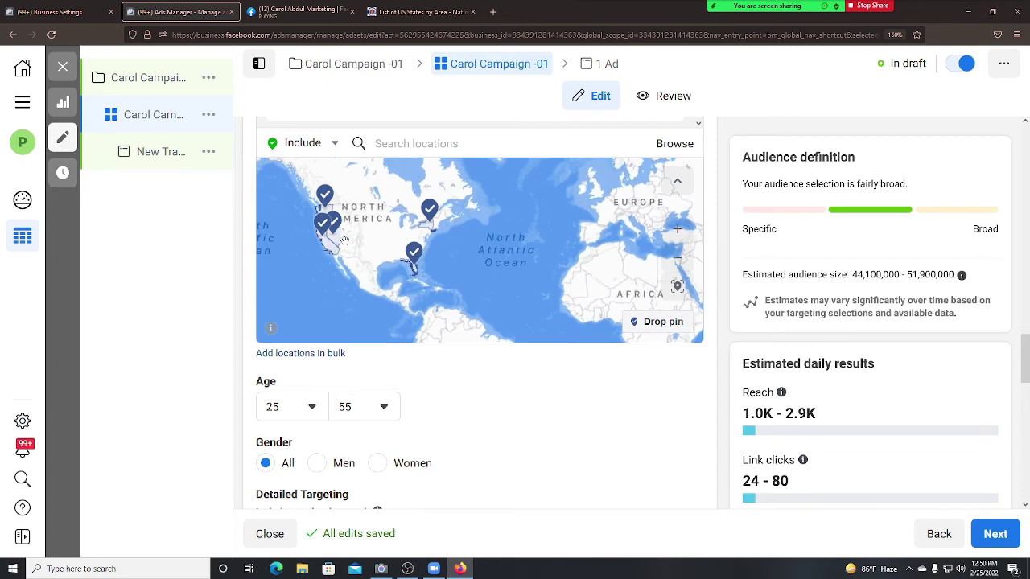
scroll(345, 240, up, 3)
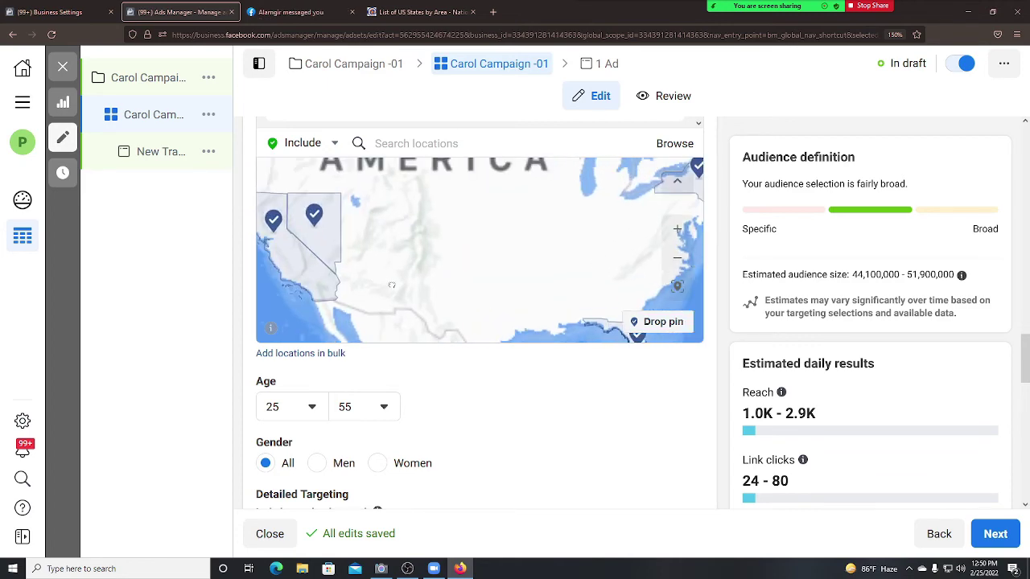
scroll(391, 285, down, 4)
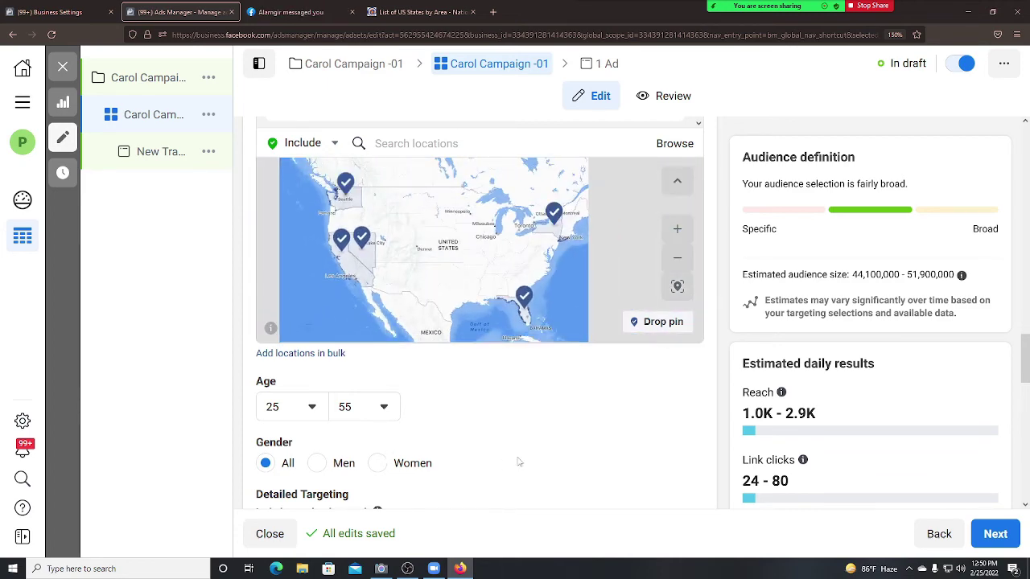
scroll(519, 462, down, 2)
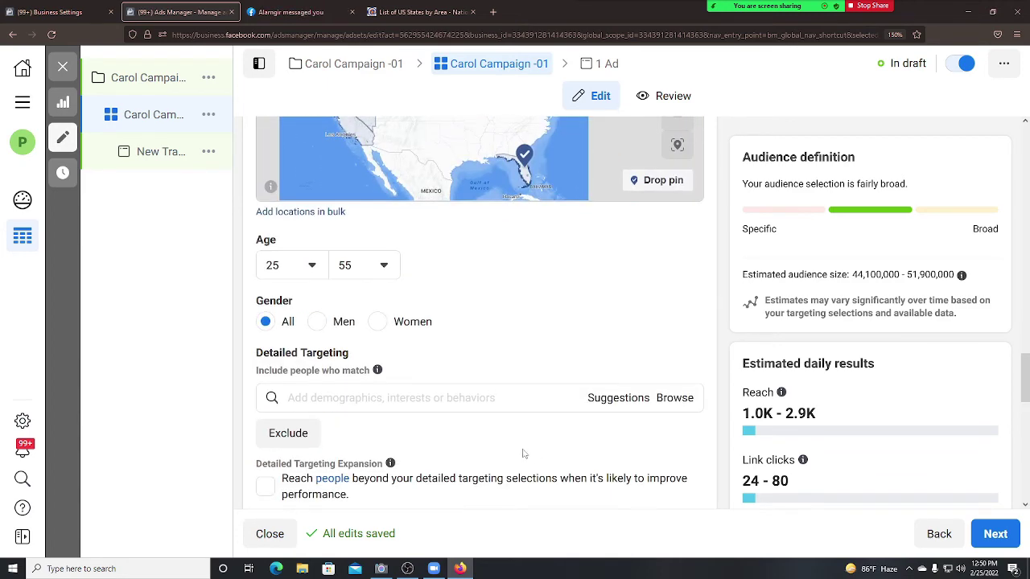
click(306, 400)
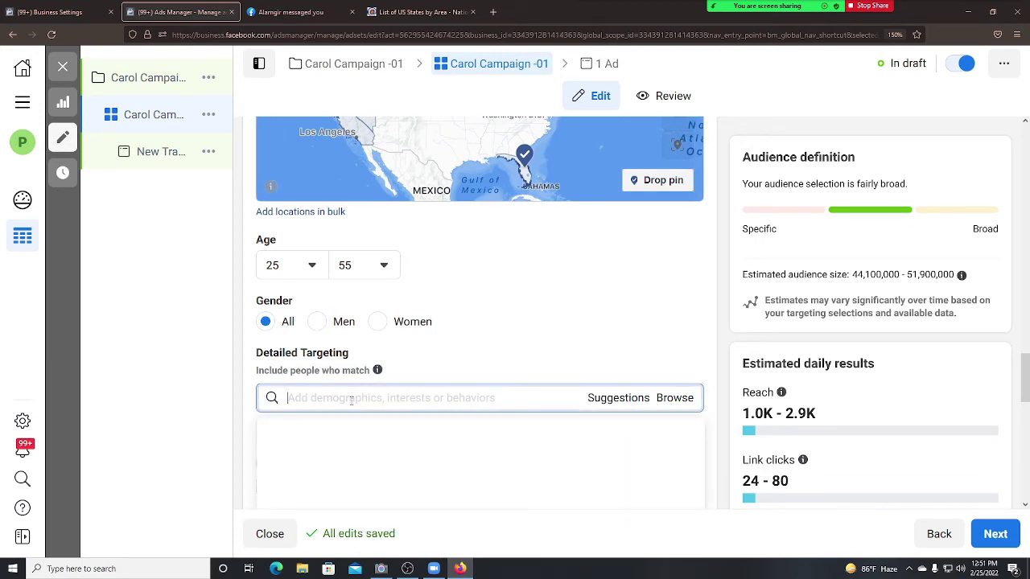
triple_click(357, 351)
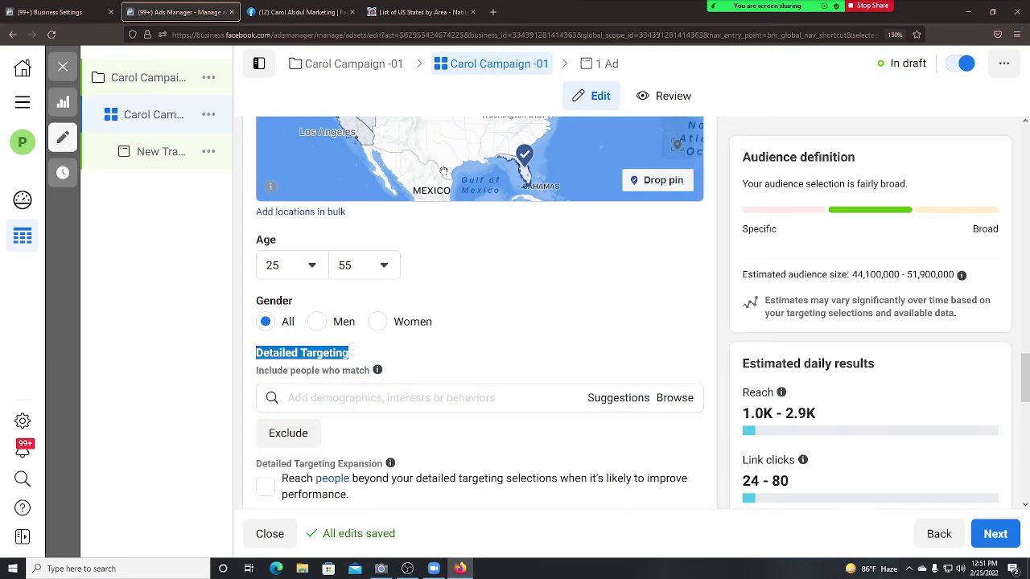
scroll(441, 176, up, 1)
scroll(441, 175, down, 3)
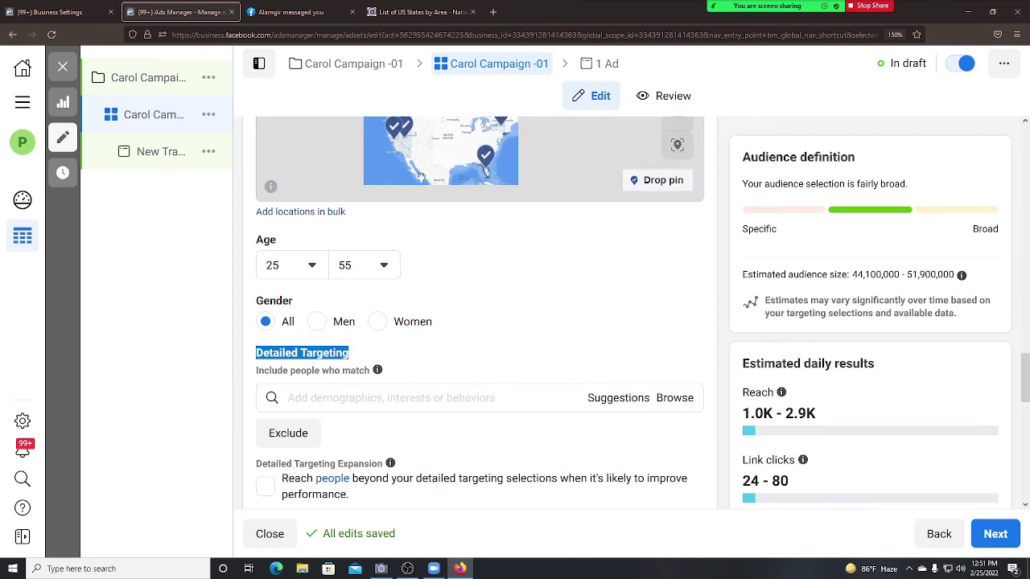
scroll(413, 134, up, 4)
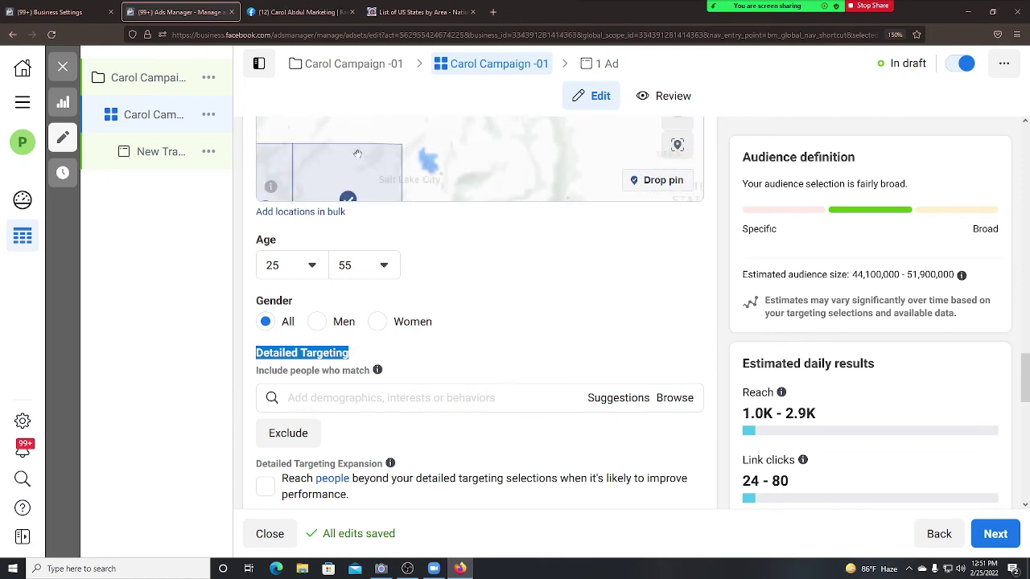
Search the audience's Detailed Targeting options for "asian" and "asian people".
click(300, 399)
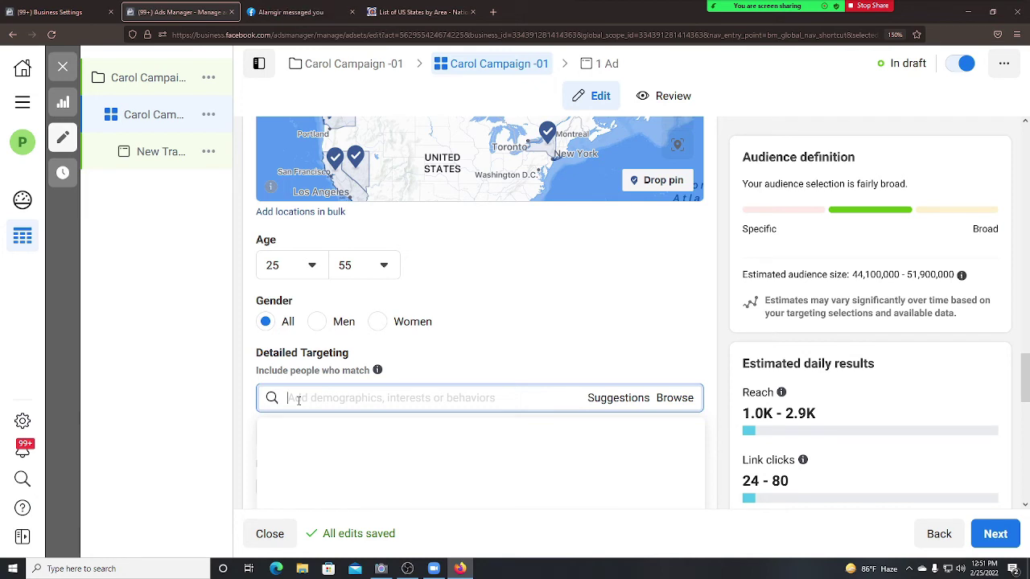
text(asma)
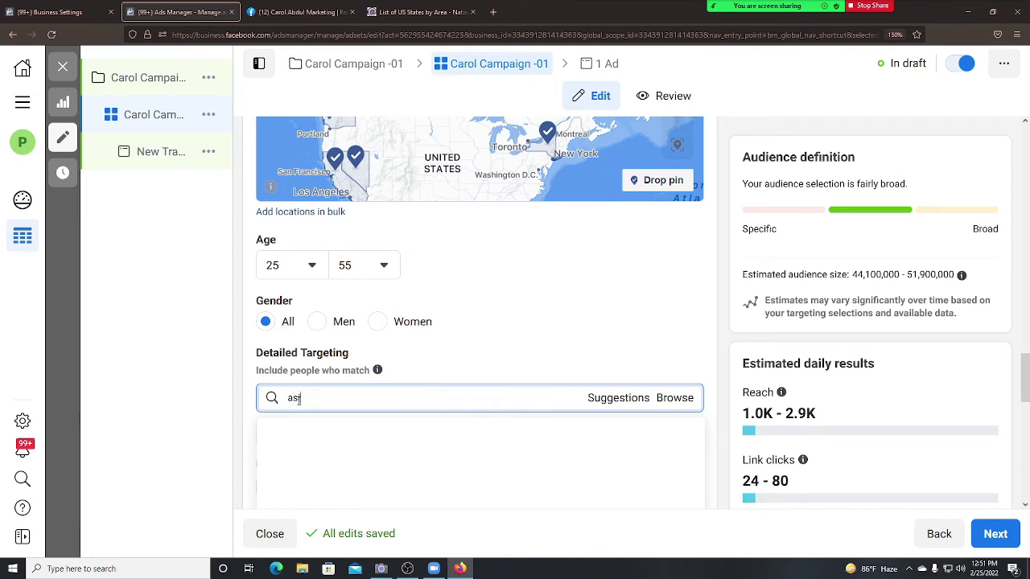
key(BackSpace)
text(an)
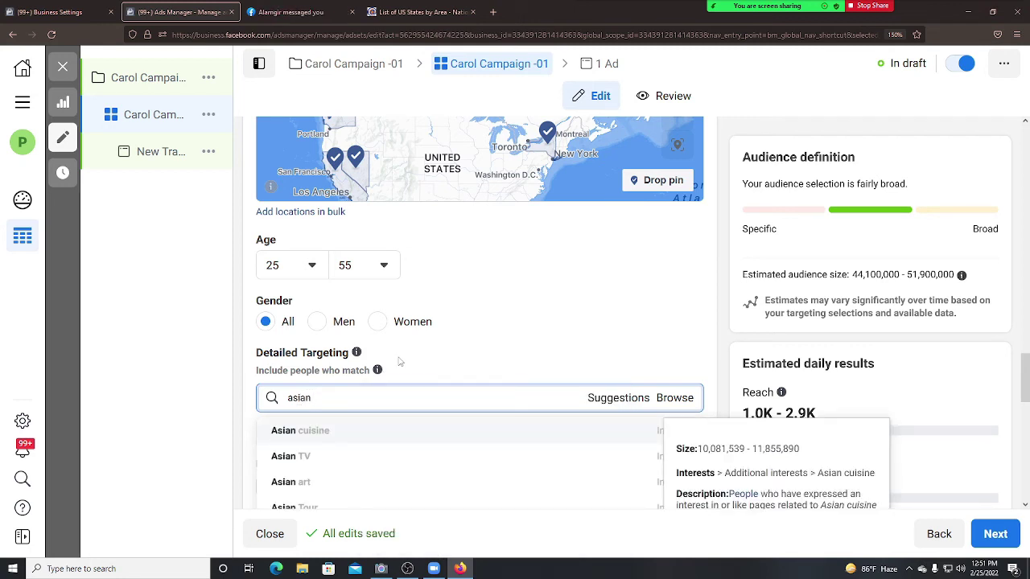
text( people)
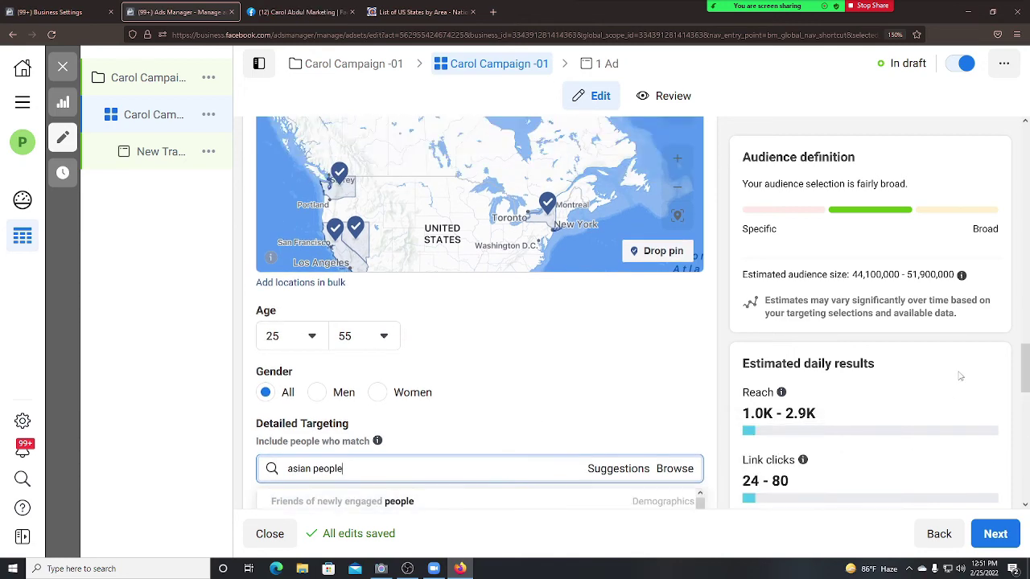
Search Detailed Targeting for "asian" once more and clear the search text.
drag(1025, 367, 1026, 426)
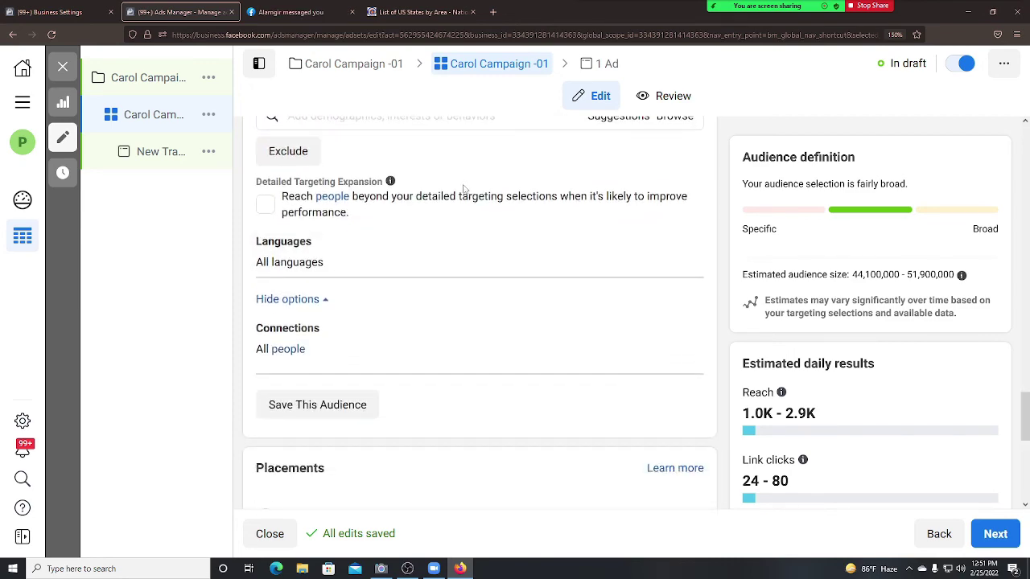
scroll(395, 202, up, 2)
click(333, 257)
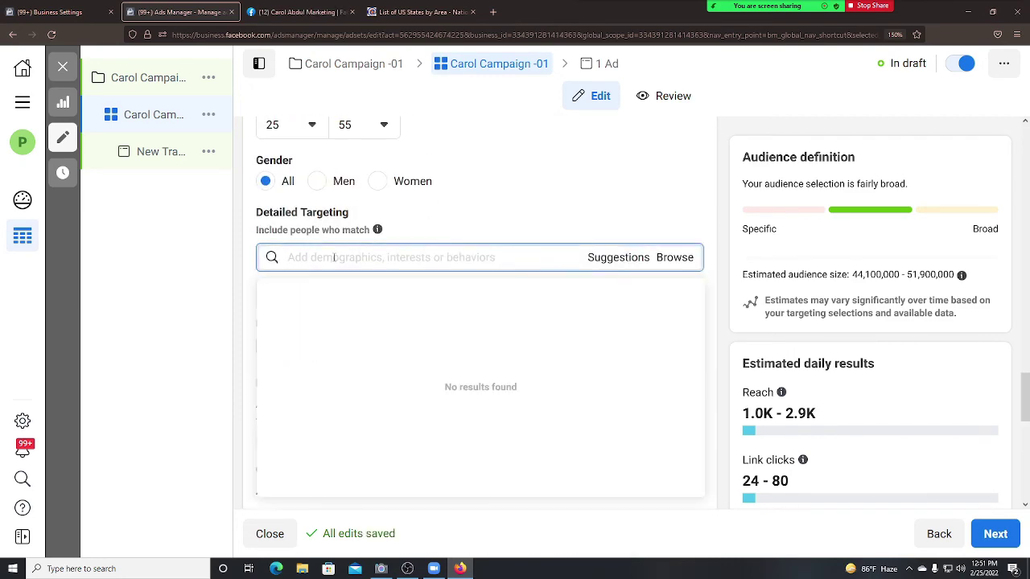
text(asian)
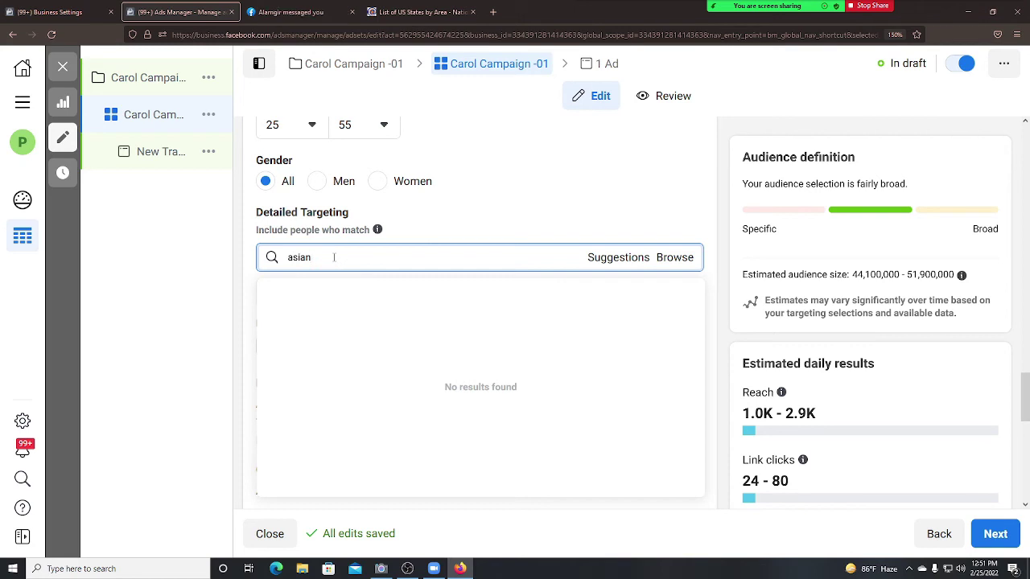
text( peop)
key(BackSpace)
key(BackSpace)
key(BackSpace)
key(BackSpace)
key(BackSpace)
key(BackSpace)
key(BackSpace)
key(BackSpace)
key(BackSpace)
key(BackSpace)
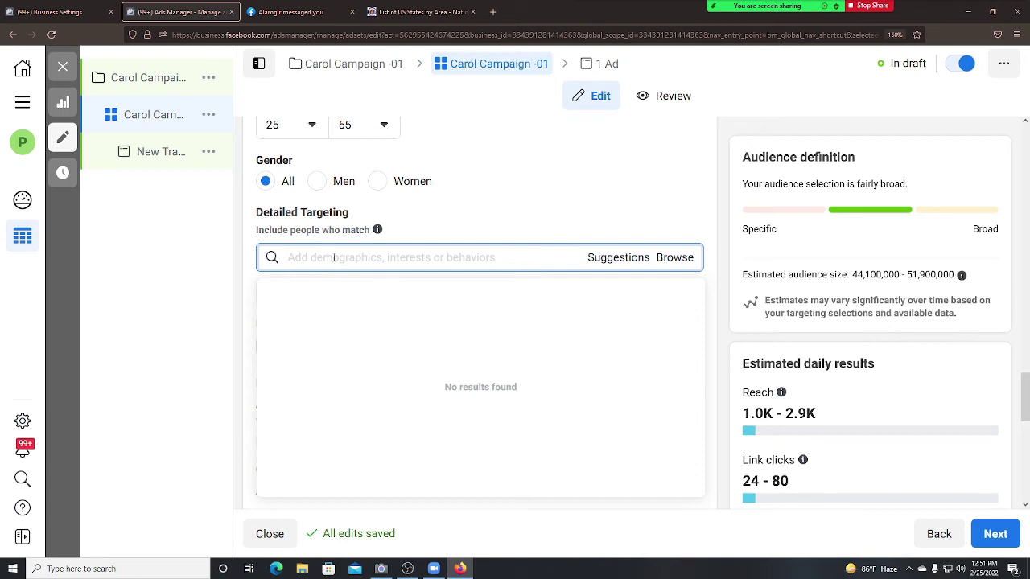
Search Detailed Targeting for immigrant-related interests with "imigran" and clear the search text.
text(emag)
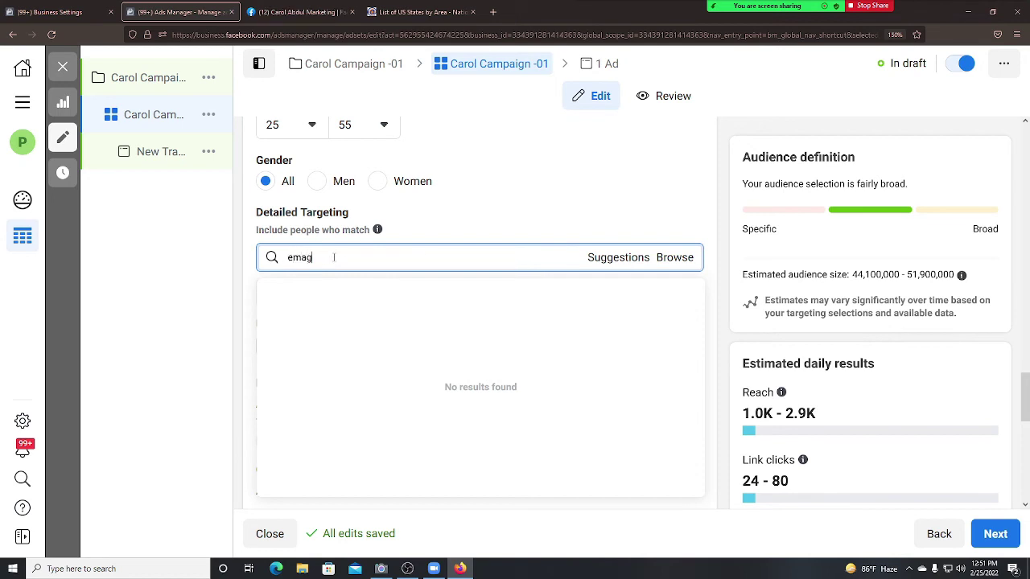
text(r)
key(BackSpace)
key(BackSpace)
key(BackSpace)
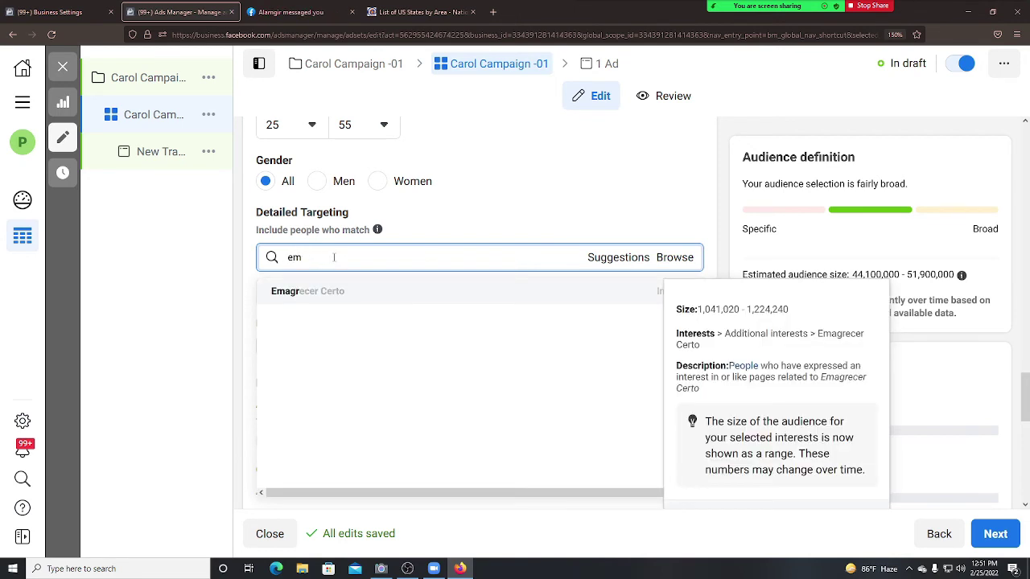
key(BackSpace)
key(BackSpace)
text(im)
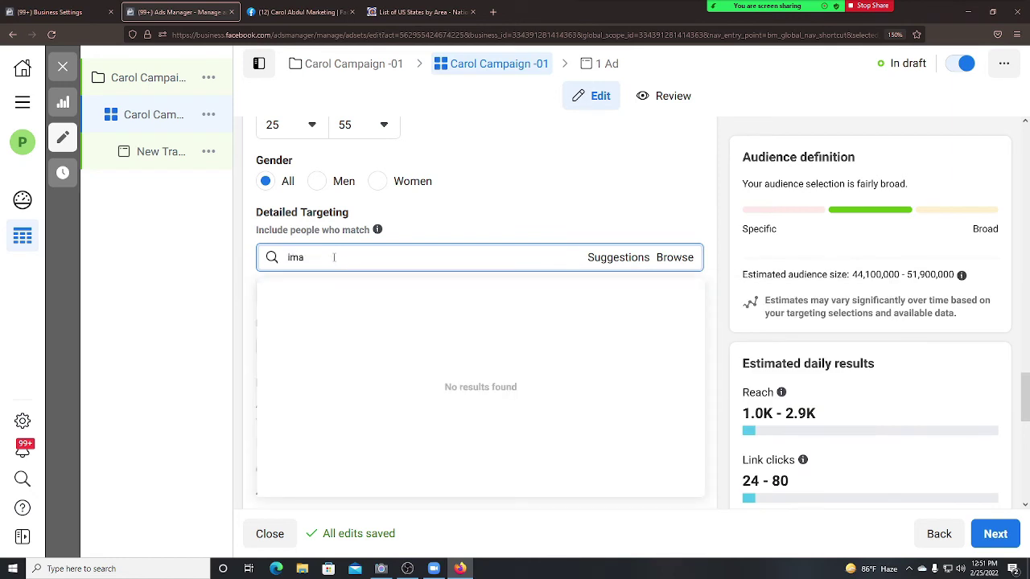
text(a)
key(BackSpace)
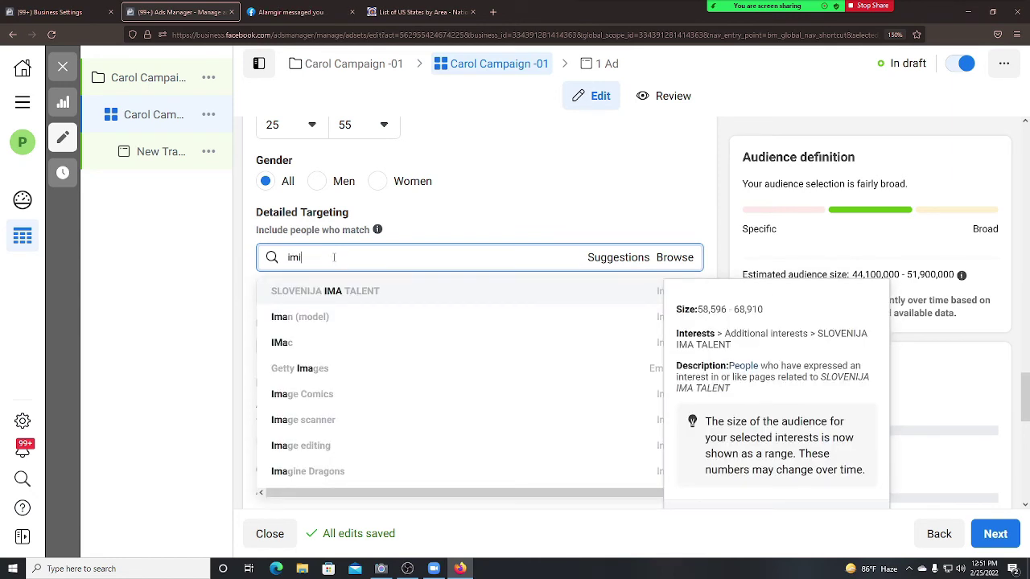
text(igra)
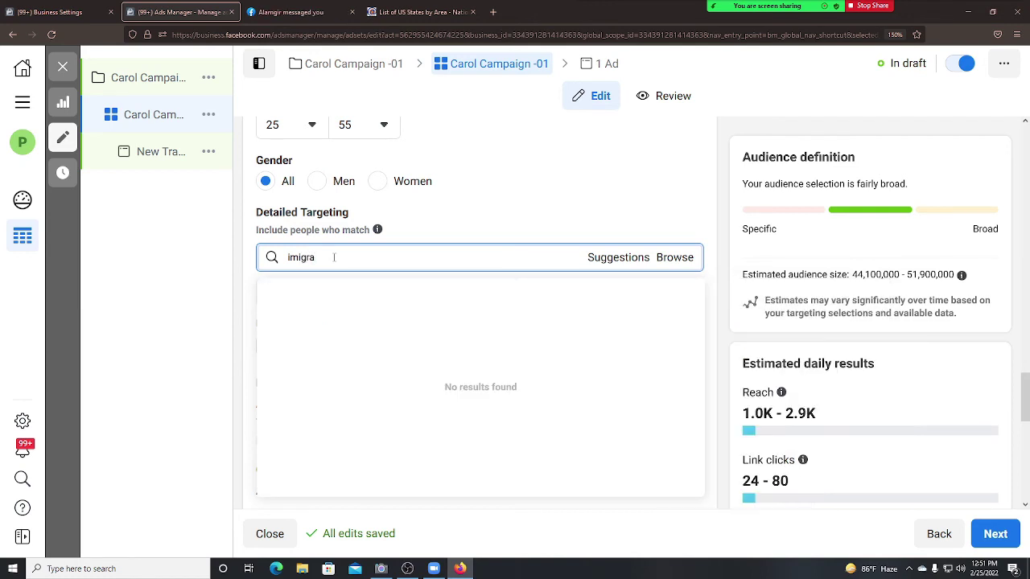
text(n)
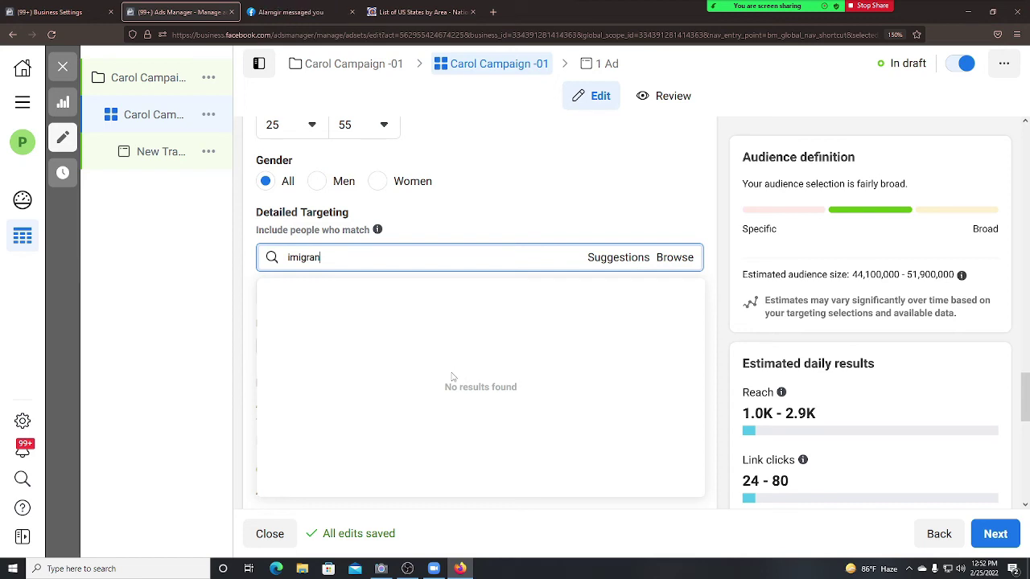
key(BackSpace)
key(BackSpace)
key(BackSpace)
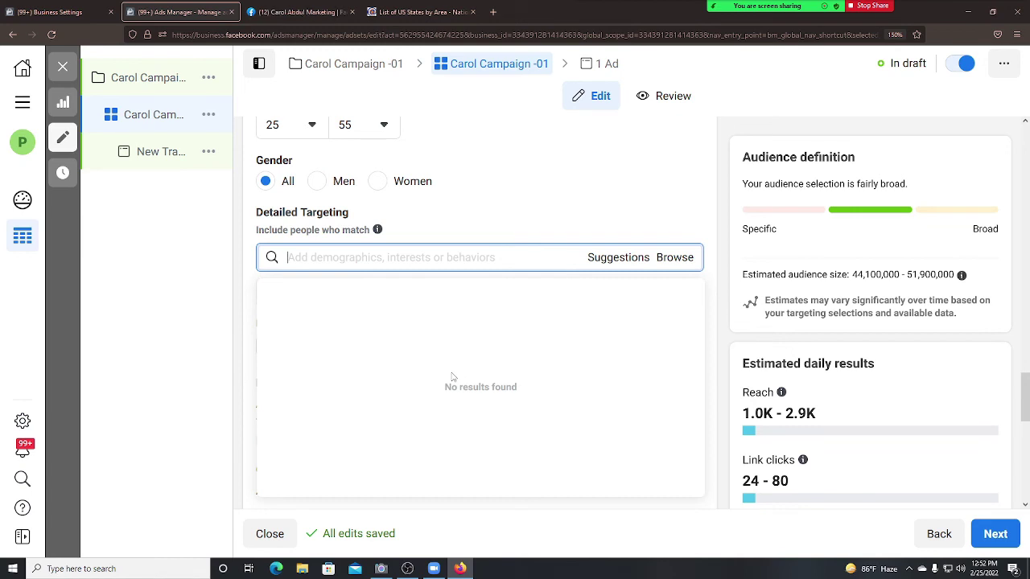
Browse the Demographics targeting categories and examine the Financial and Education level options.
click(676, 258)
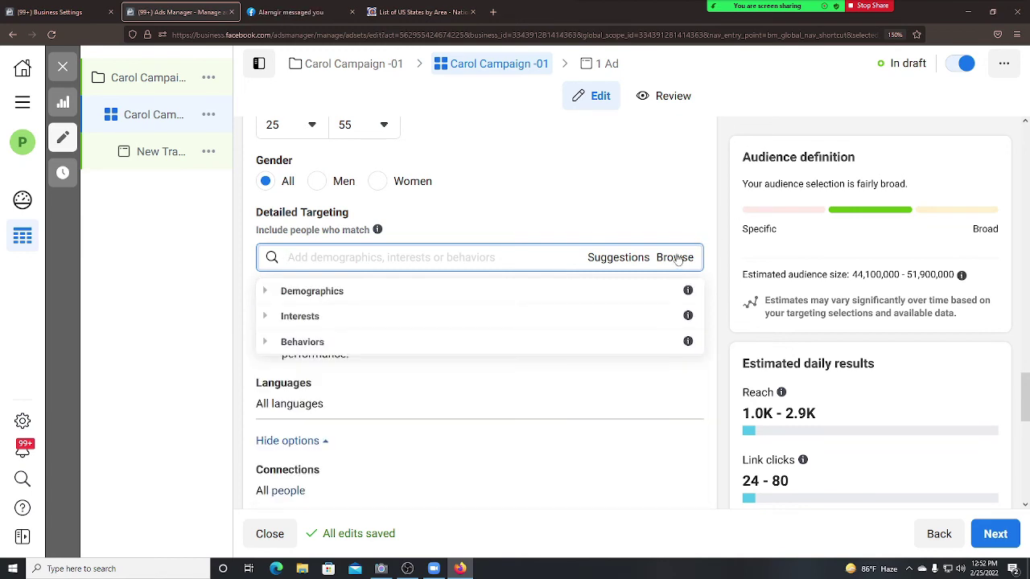
click(388, 295)
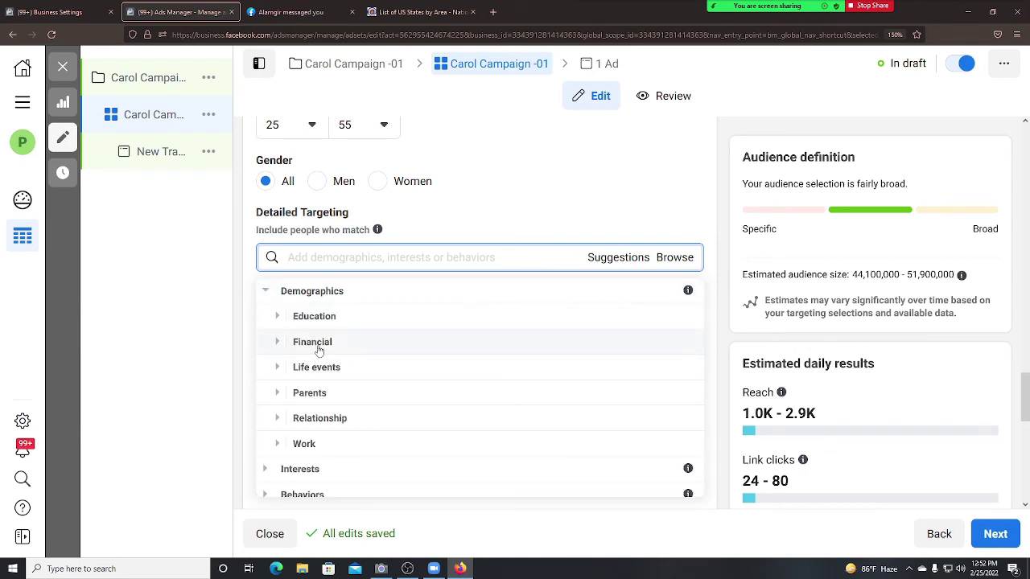
scroll(362, 407, down, 1)
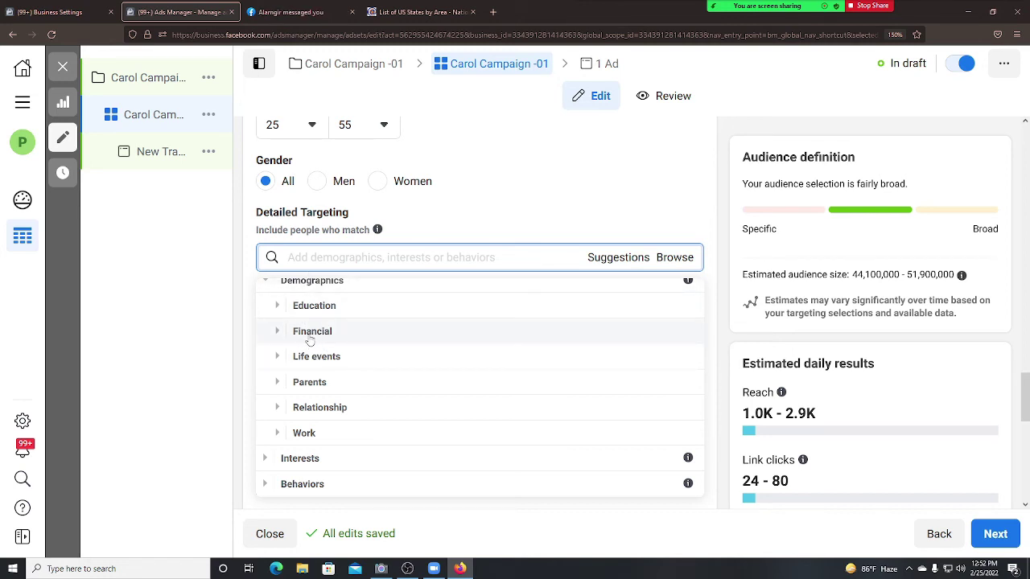
click(318, 341)
scroll(315, 329, up, 1)
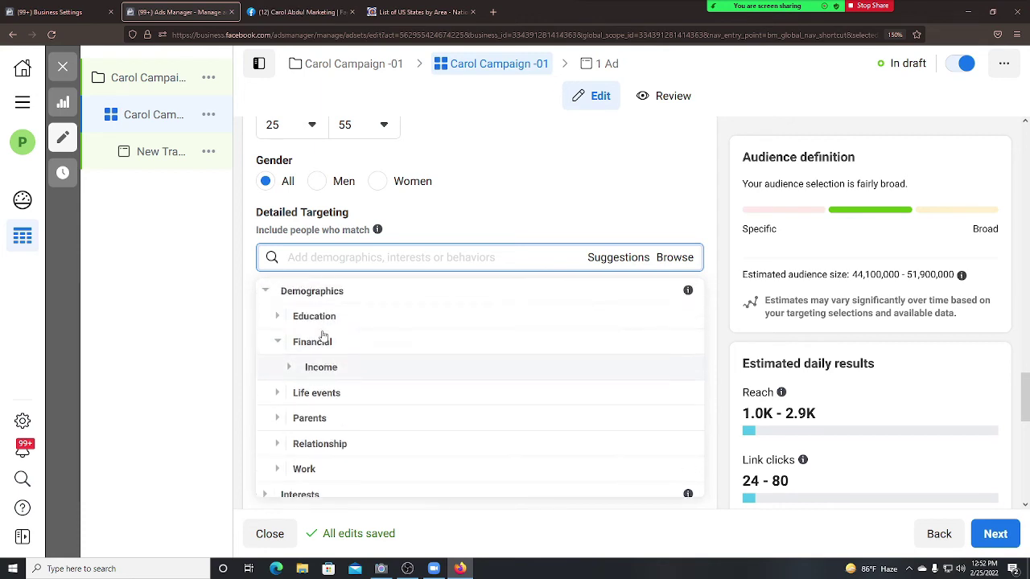
click(328, 319)
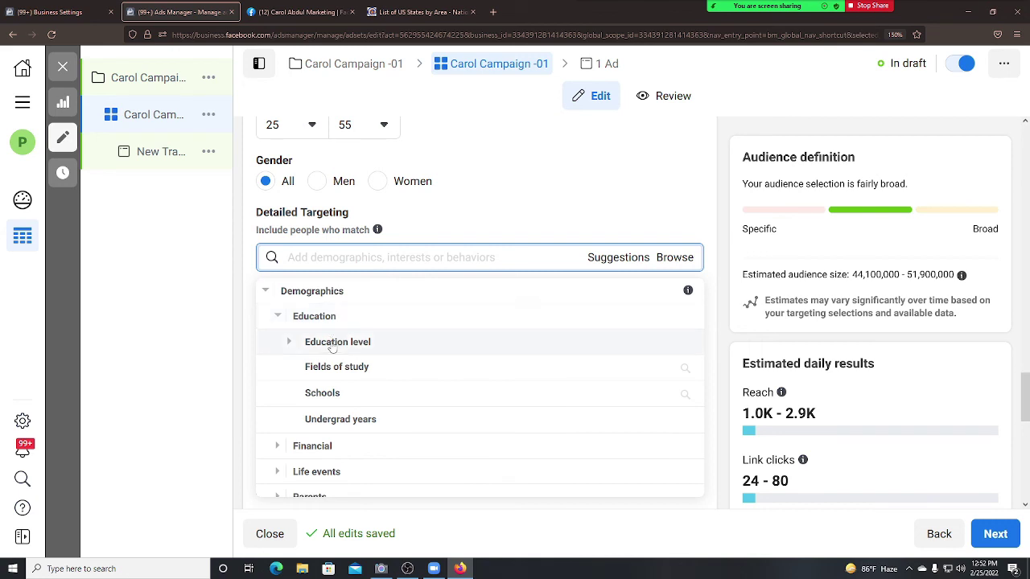
click(333, 351)
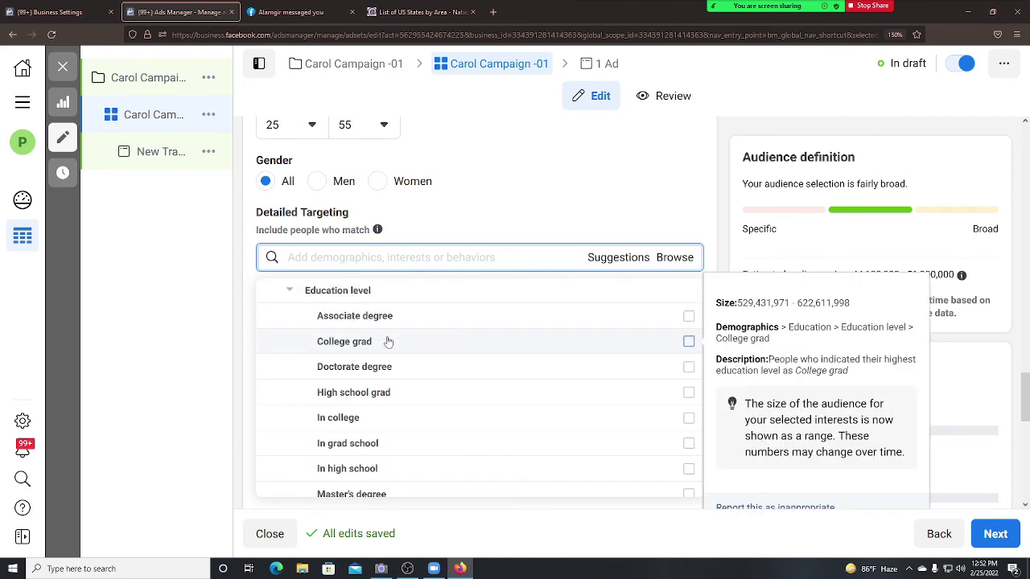
scroll(375, 358, down, 5)
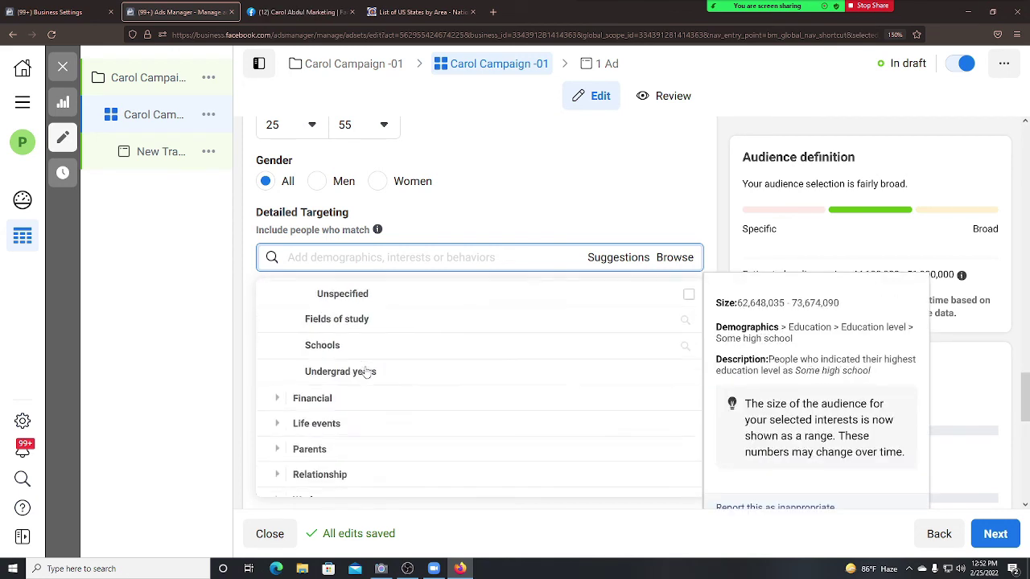
scroll(361, 336, up, 1)
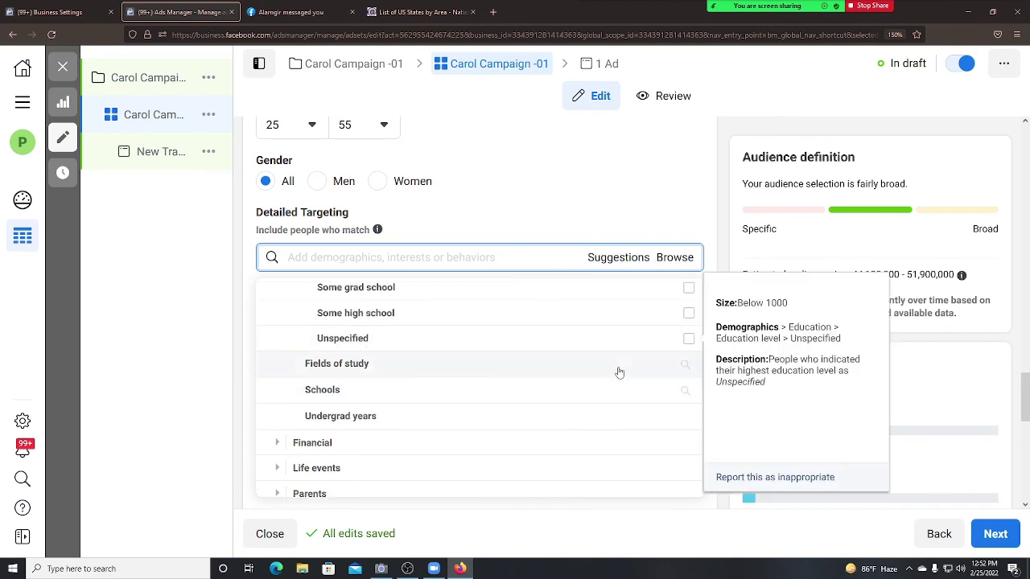
View the Schools targeting search under Education, return to the category list and expand Financial.
click(380, 399)
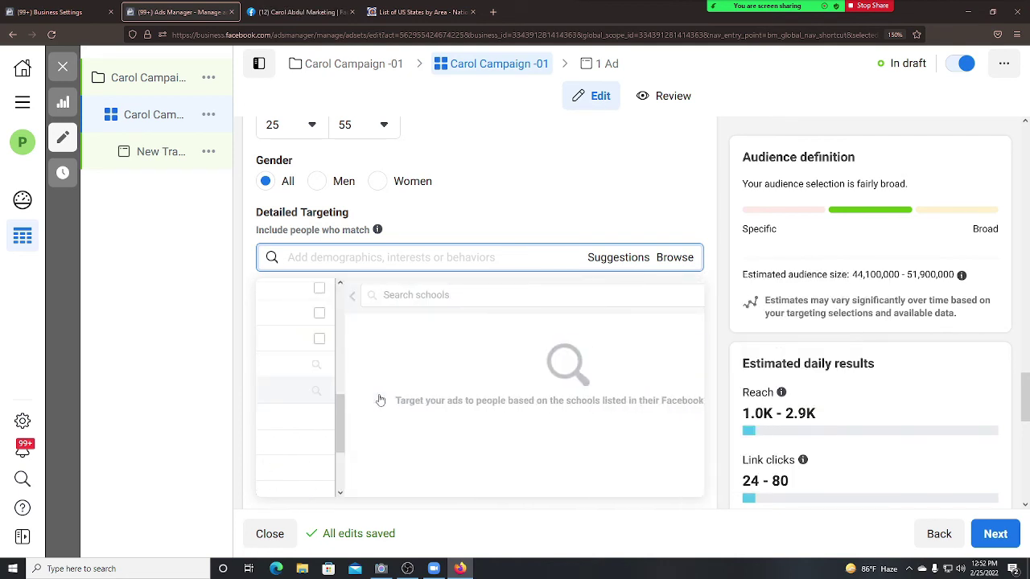
click(266, 299)
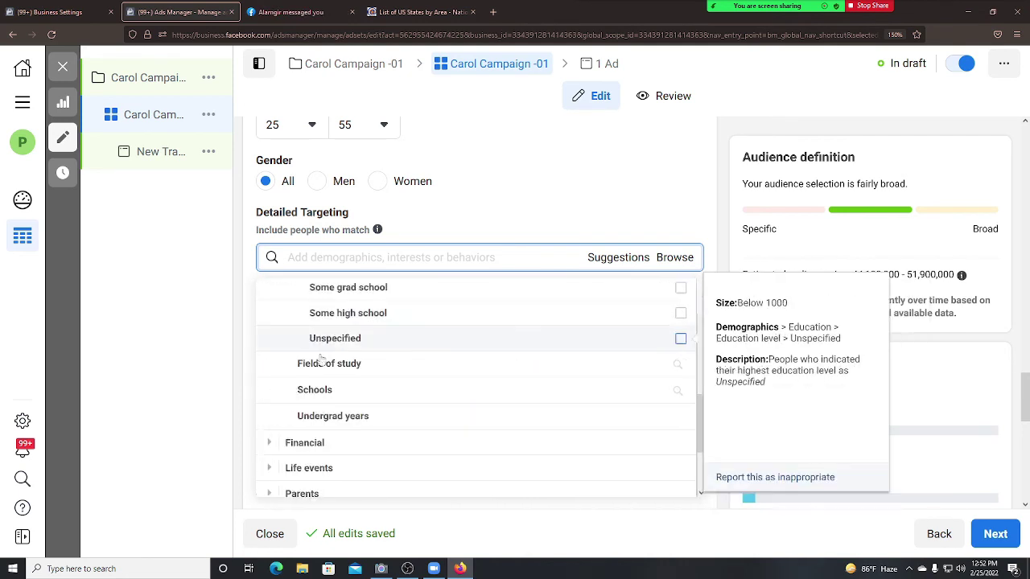
scroll(332, 364, down, 2)
click(329, 372)
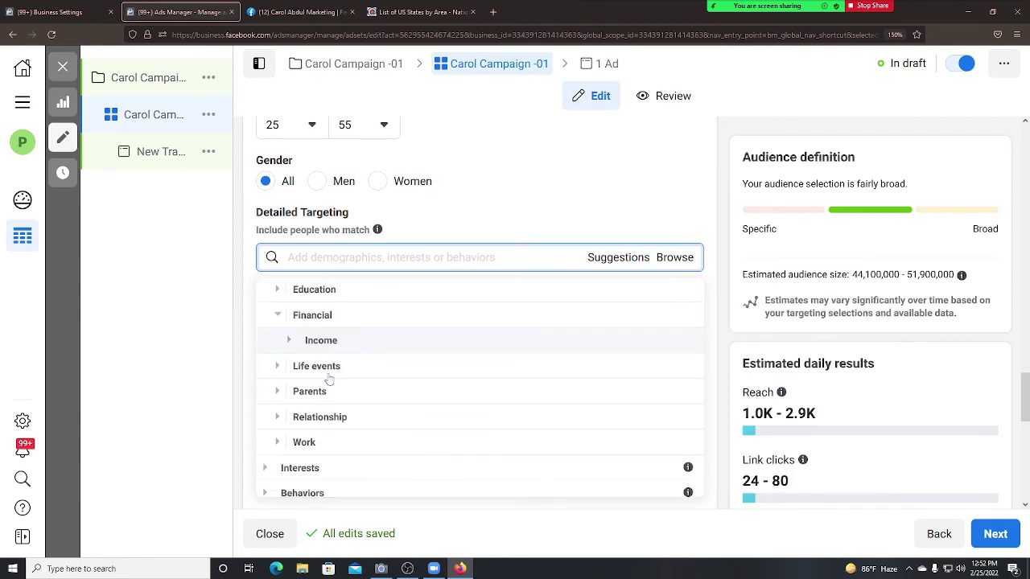
scroll(334, 378, up, 1)
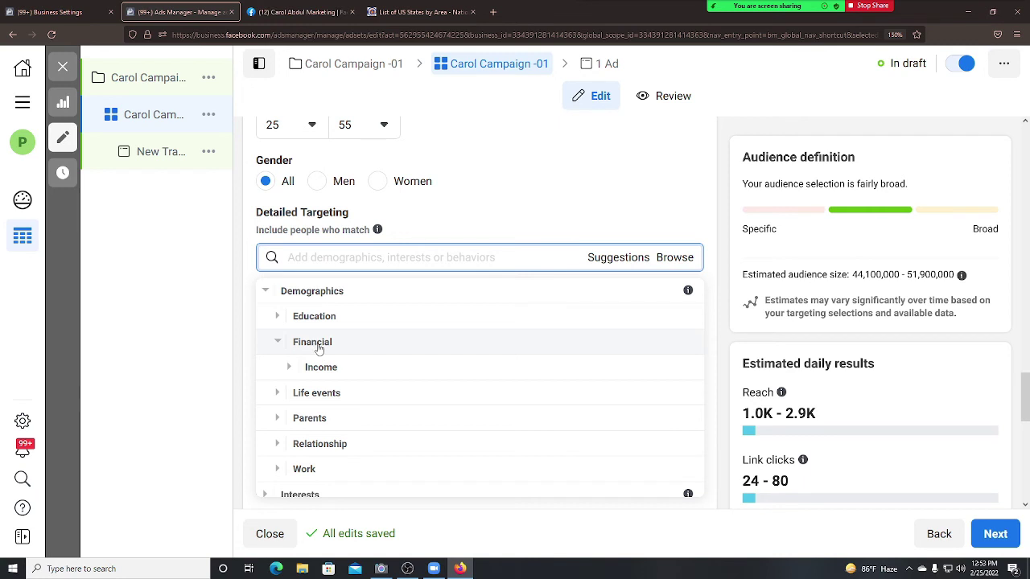
scroll(320, 349, up, 1)
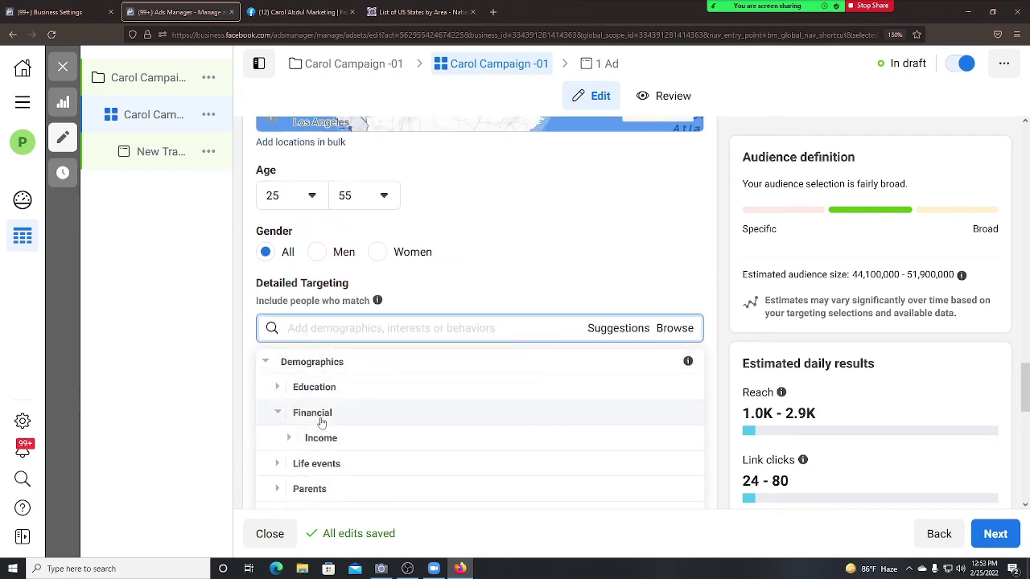
Examine the subcategories listed under Financial and Education in the Demographics targeting list.
click(321, 422)
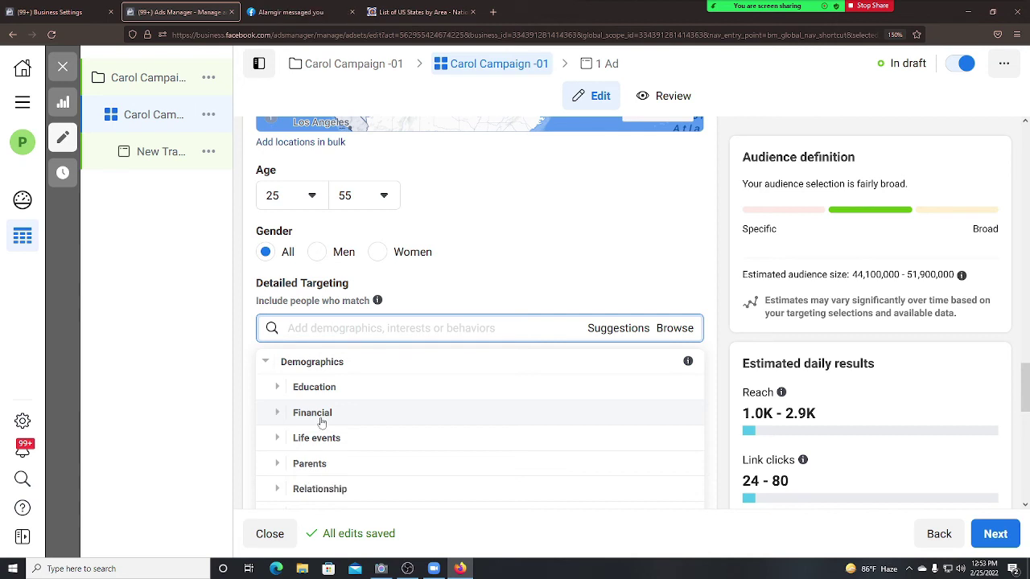
click(321, 413)
scroll(321, 423, down, 1)
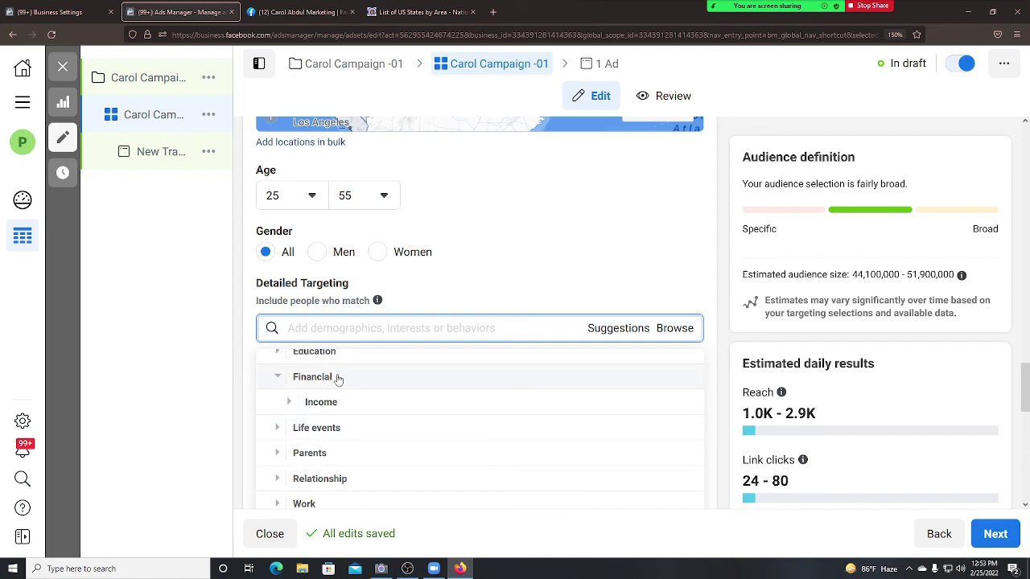
click(338, 378)
click(322, 386)
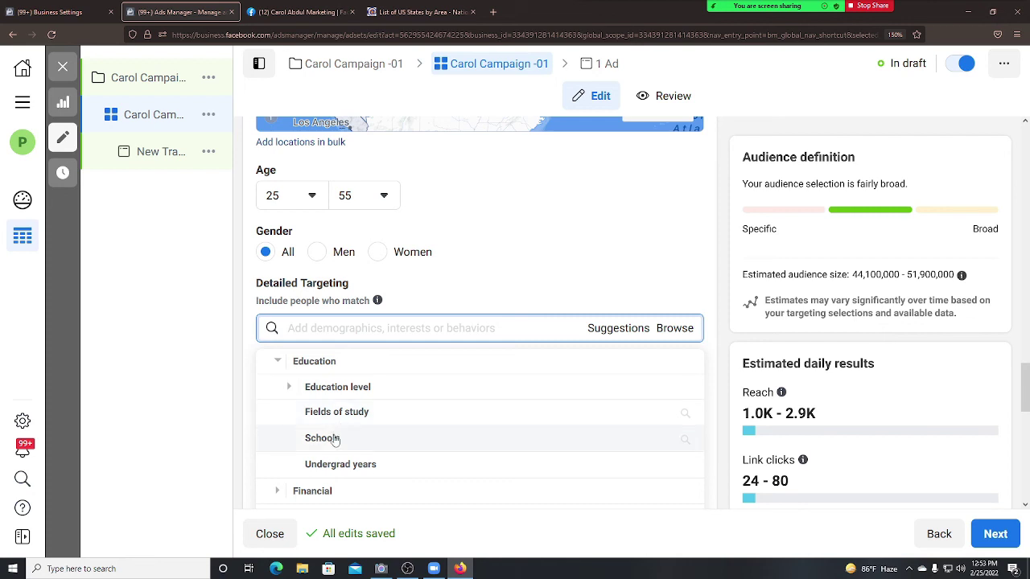
scroll(338, 435, down, 2)
scroll(364, 430, down, 1)
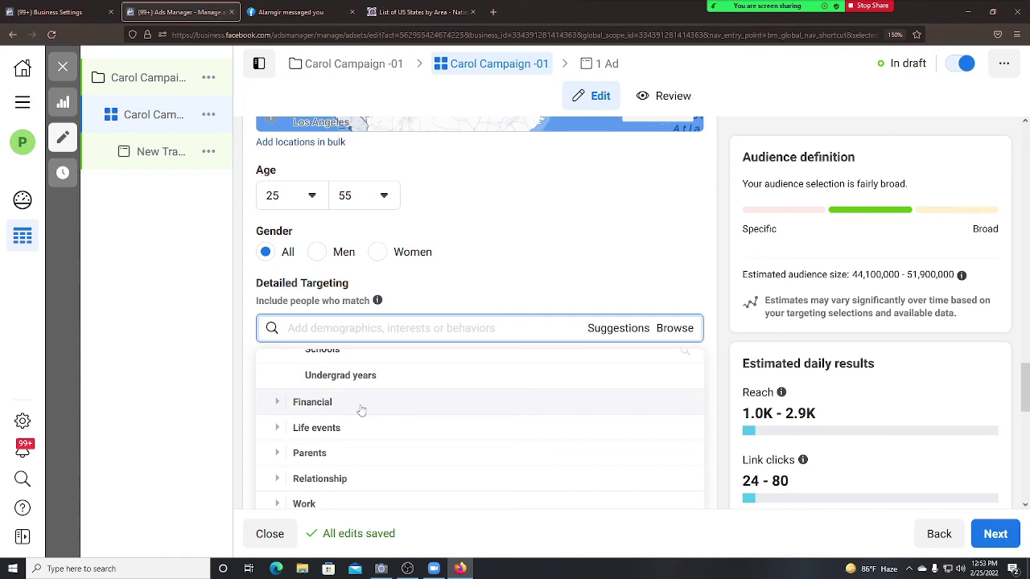
Examine the household income options under Financial and expand the Life events category.
click(473, 407)
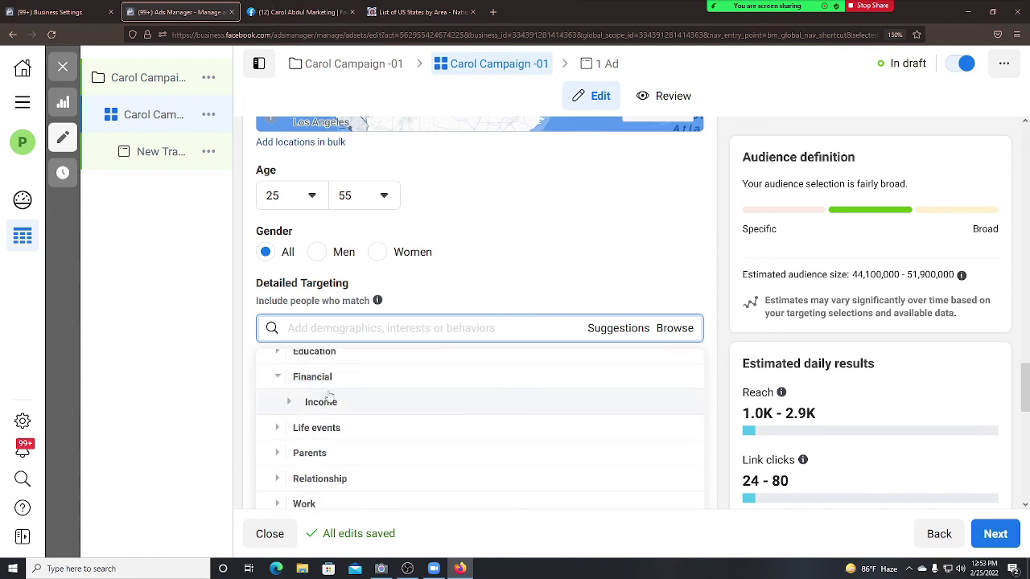
click(368, 406)
scroll(377, 425, down, 3)
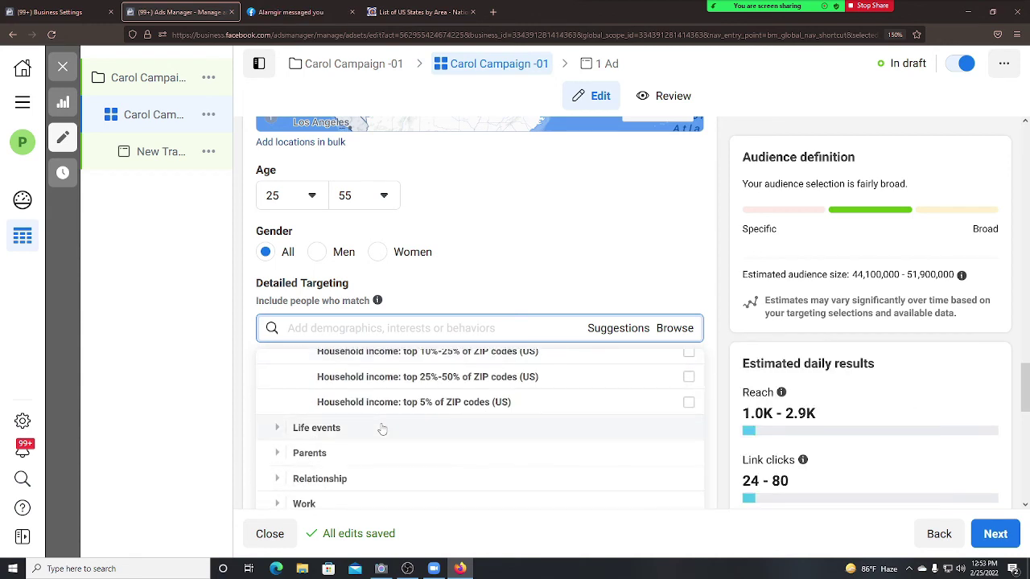
click(396, 429)
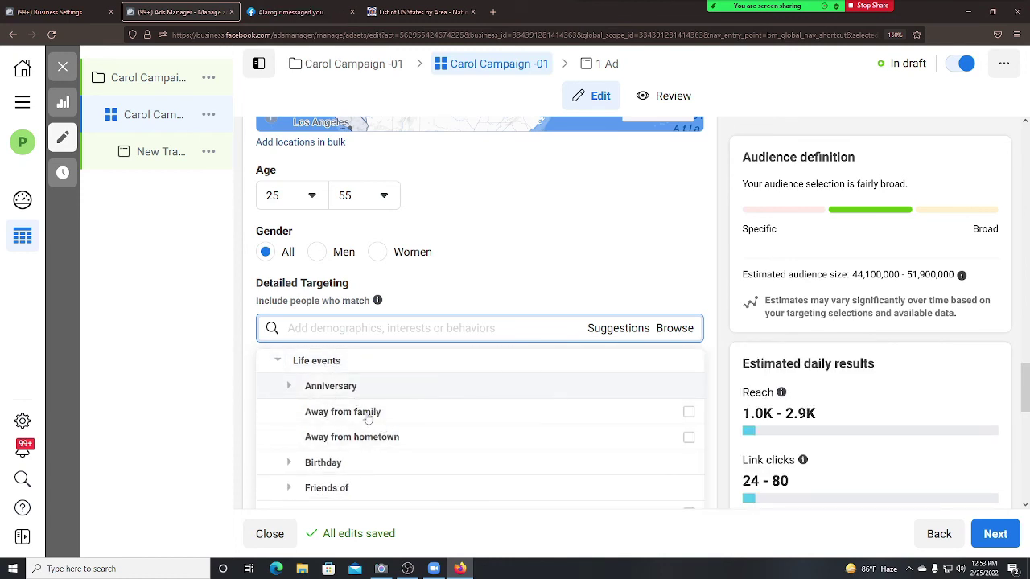
Browse the Life events options, including Birthday, and add New job to the detailed targeting.
scroll(366, 420, down, 1)
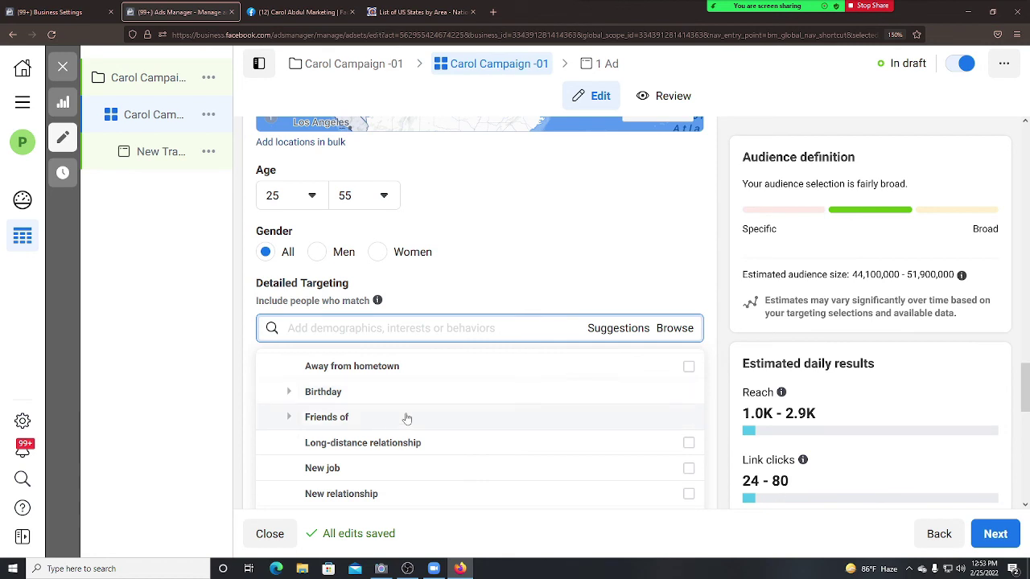
click(552, 394)
mouse_move(392, 418)
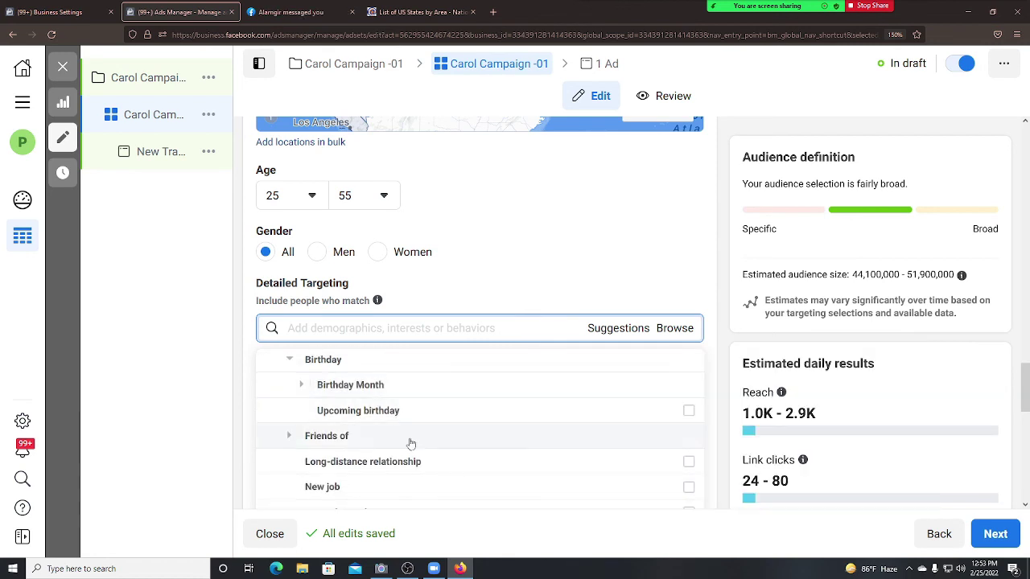
scroll(392, 418, down, 1)
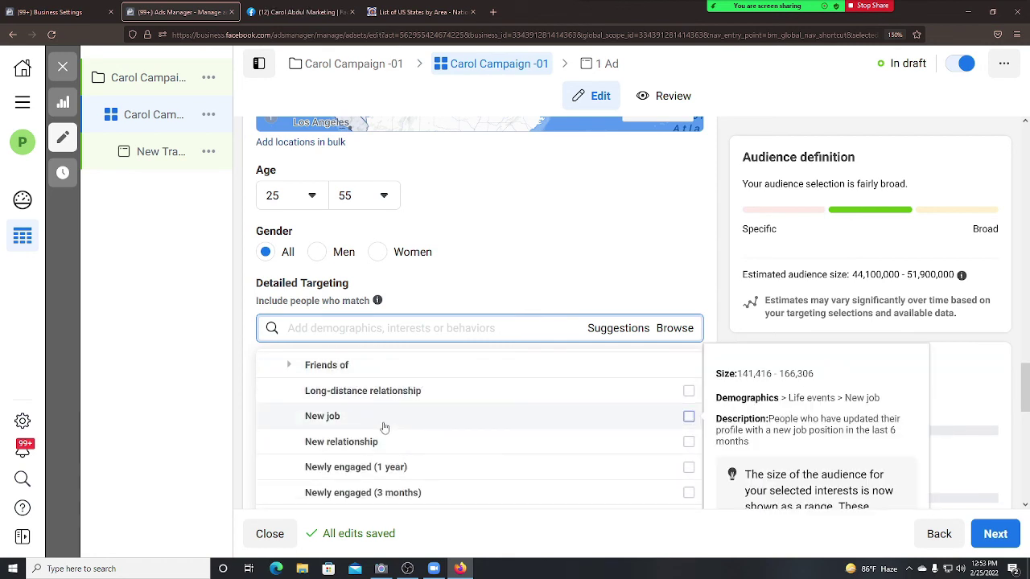
scroll(396, 432, down, 1)
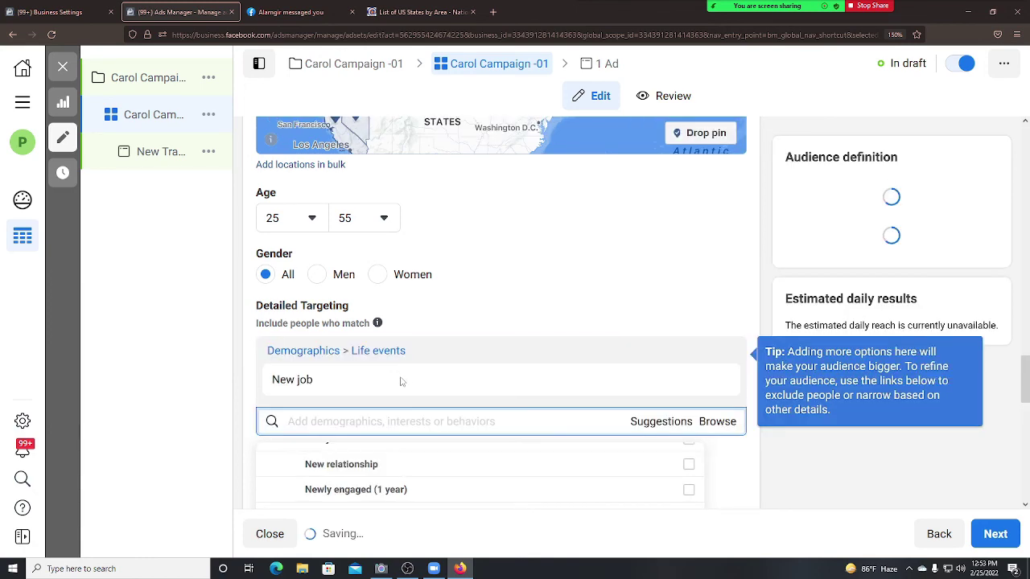
Add New Parents (0-12 months) and Parents (All) from the Parents demographics to the detailed targeting.
scroll(395, 418, down, 2)
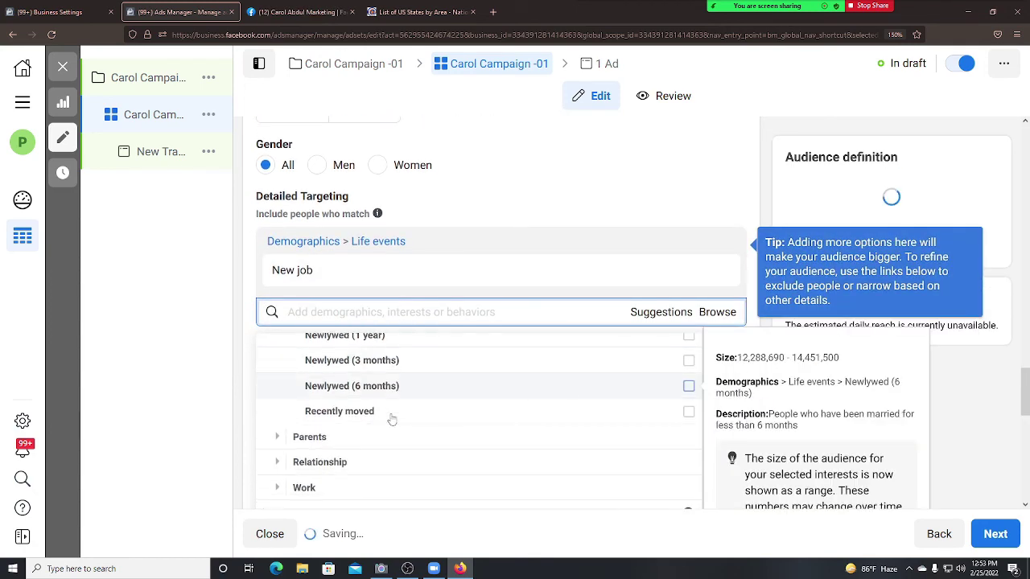
click(340, 442)
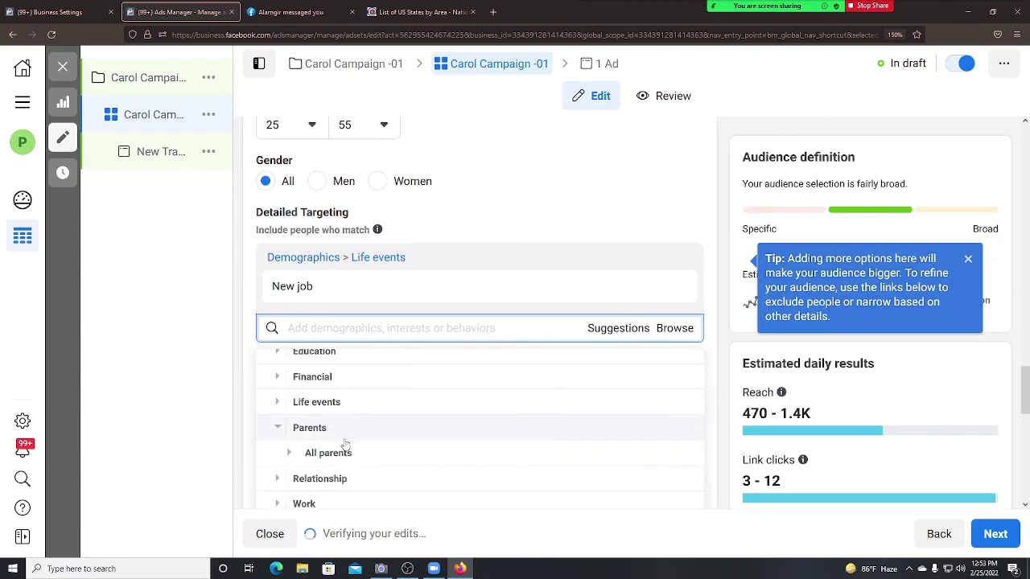
click(379, 384)
scroll(379, 386, down, 1)
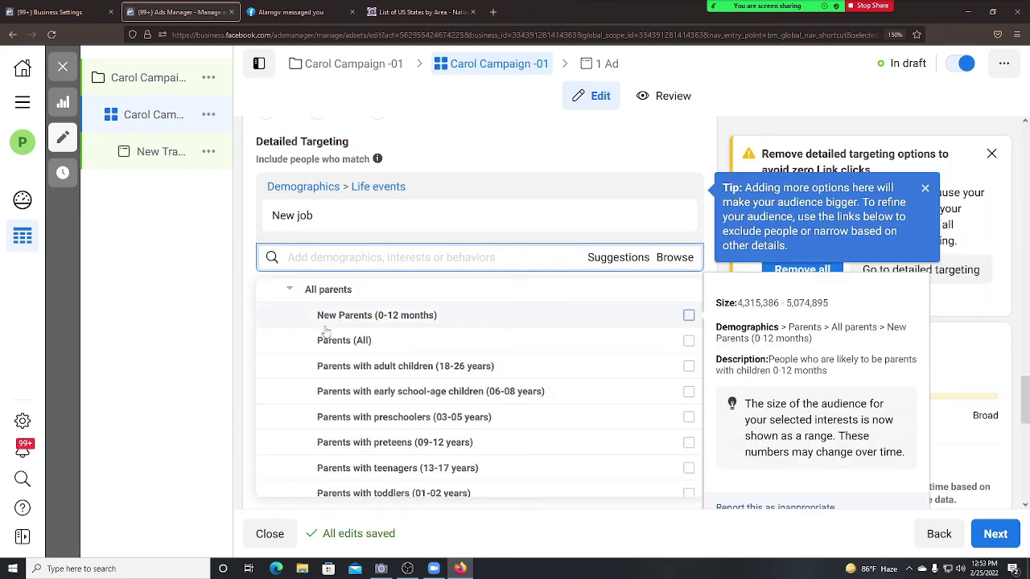
click(689, 317)
scroll(489, 432, down, 1)
scroll(623, 413, up, 2)
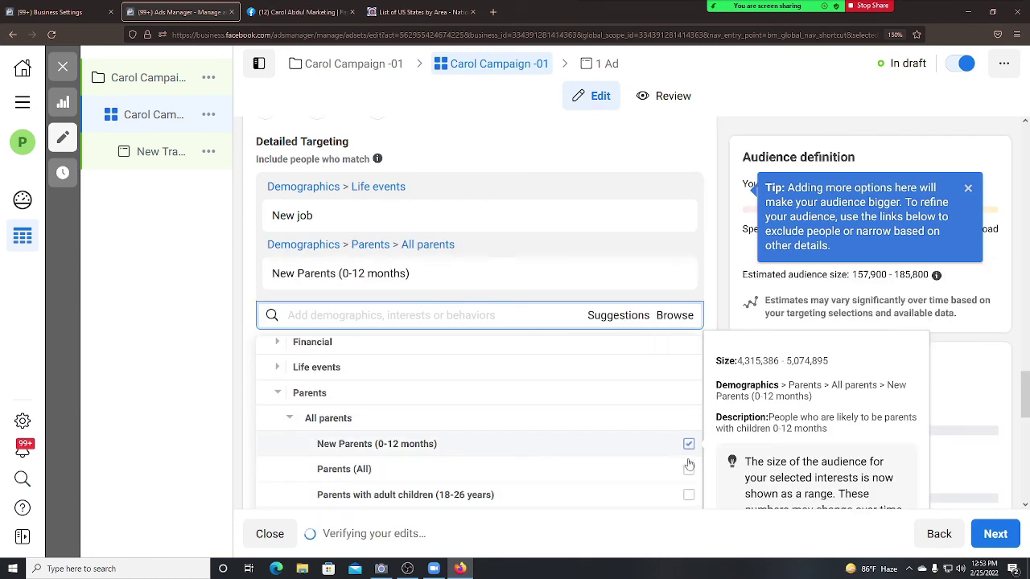
click(689, 470)
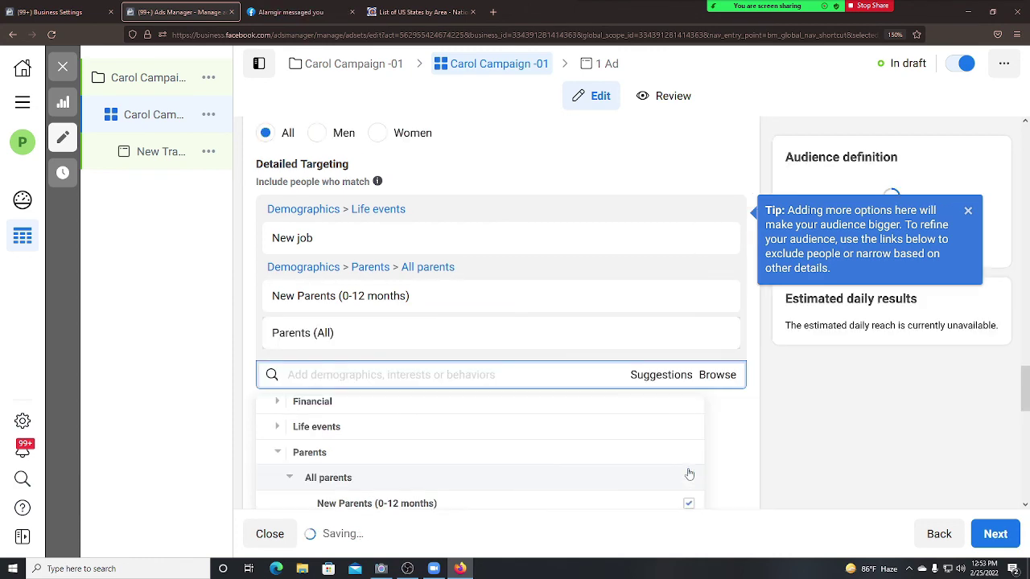
Add Parents with preschoolers (03-05 years) and preteens (09-12 years), leaving Parents with adult children and early school-age children unselected.
scroll(601, 471, down, 1)
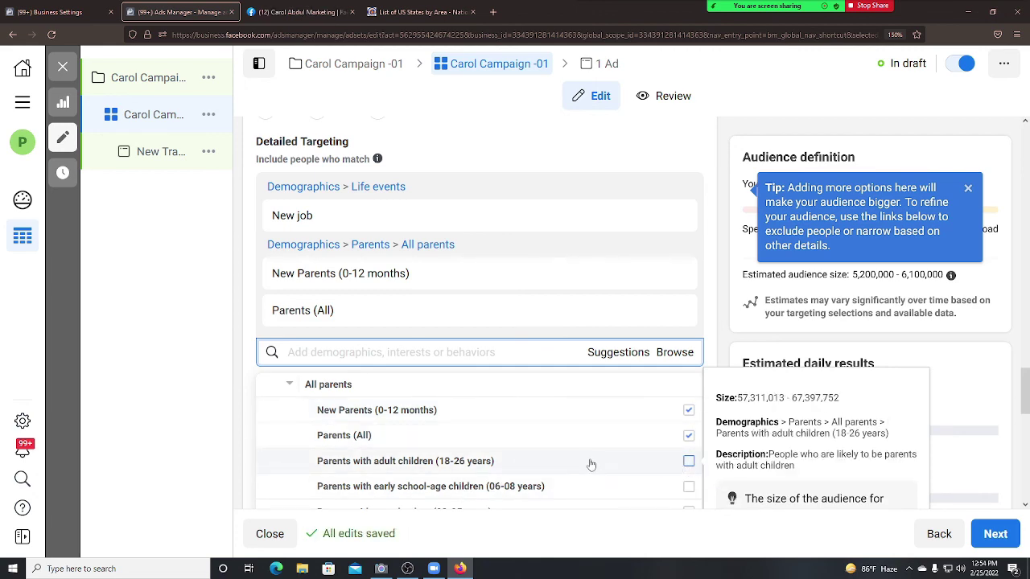
click(591, 464)
scroll(761, 437, down, 3)
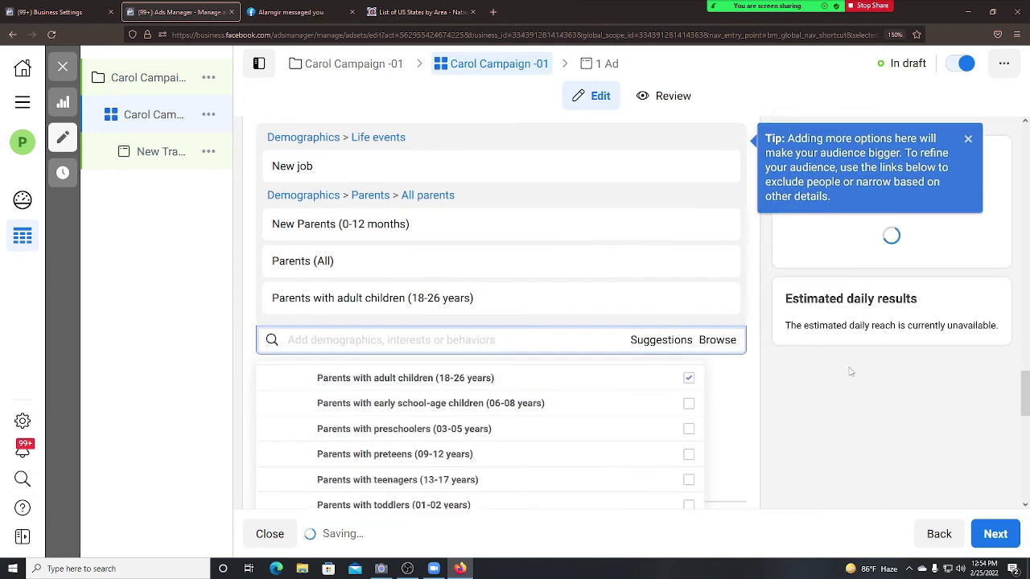
click(689, 226)
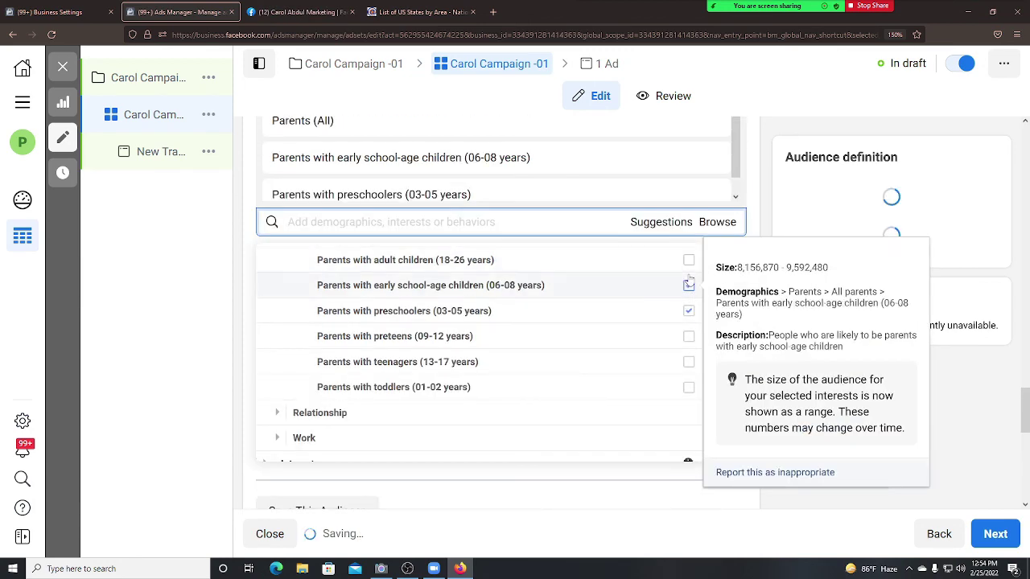
click(688, 282)
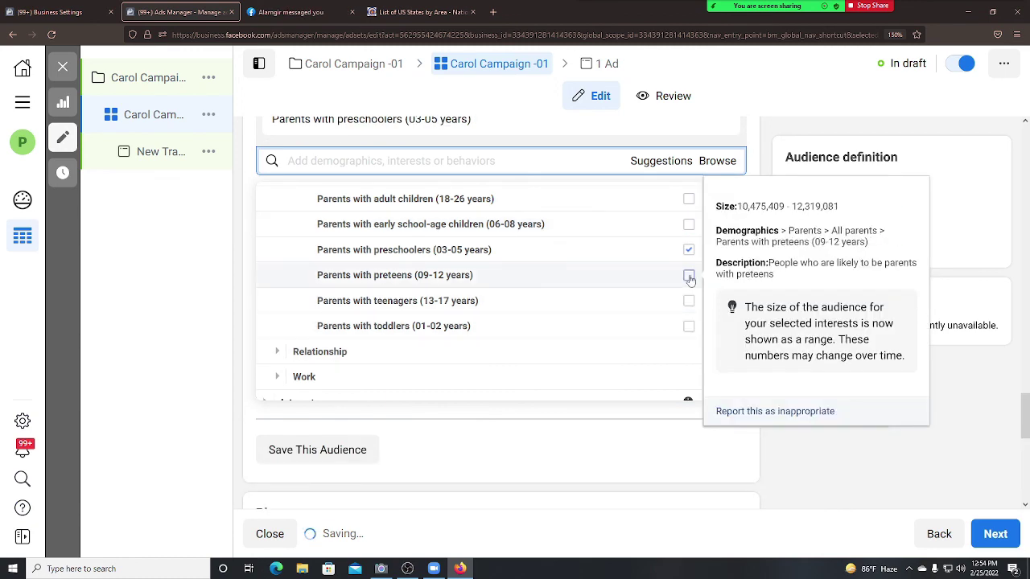
click(689, 231)
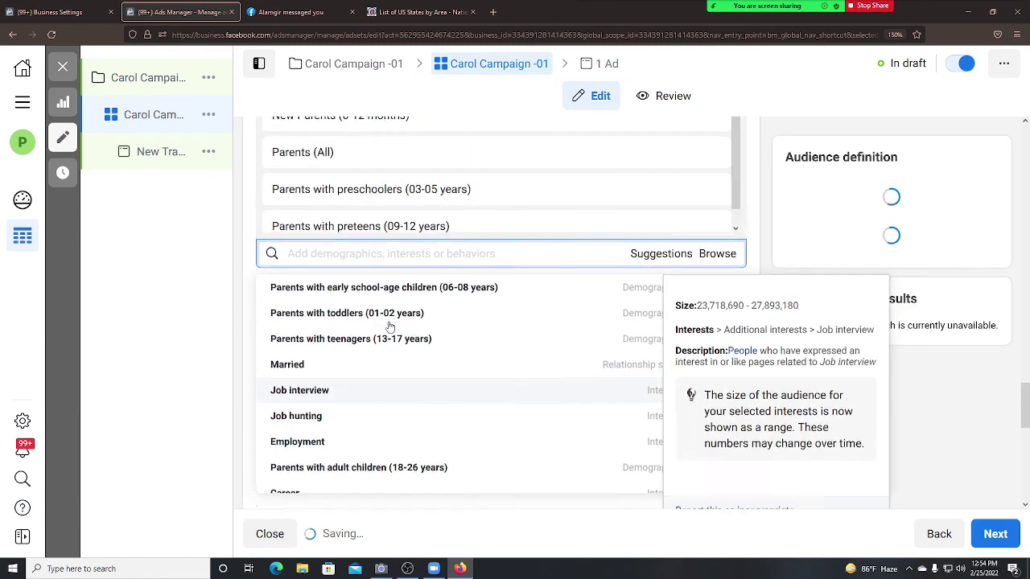
Reopen the targeting category list and expand Life events under Demographics.
scroll(342, 322, up, 2)
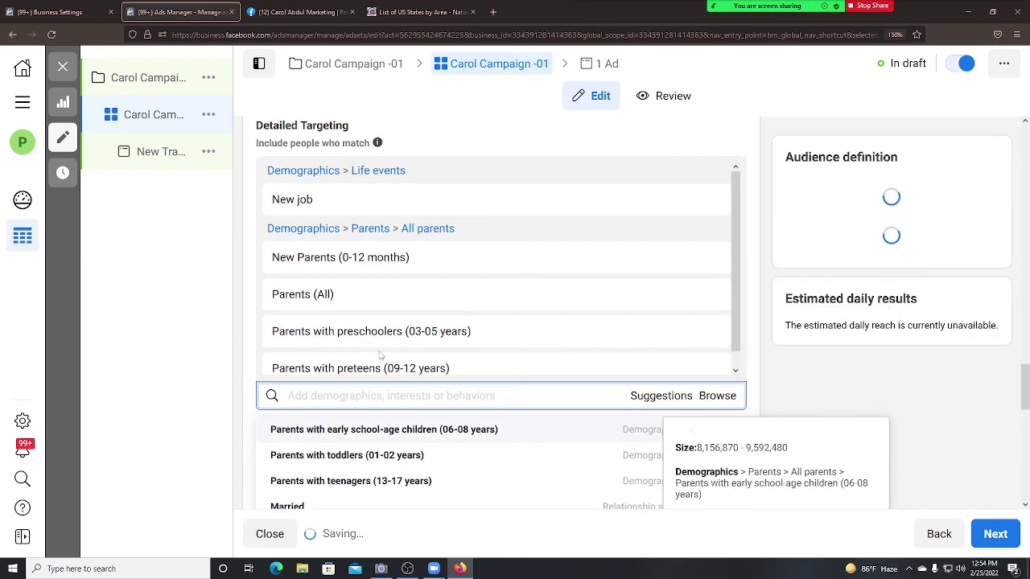
click(717, 396)
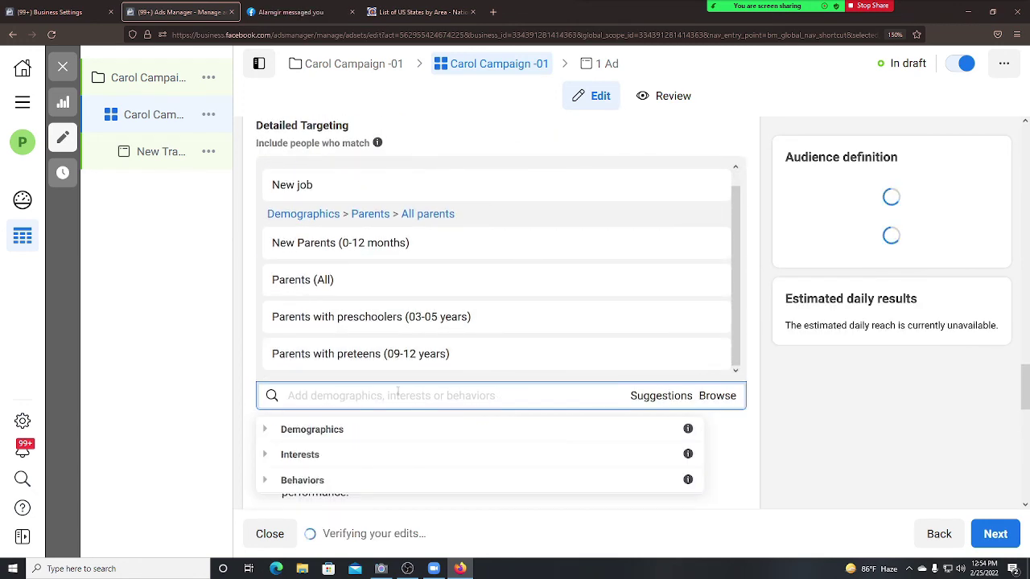
scroll(392, 396, down, 3)
scroll(338, 281, down, 1)
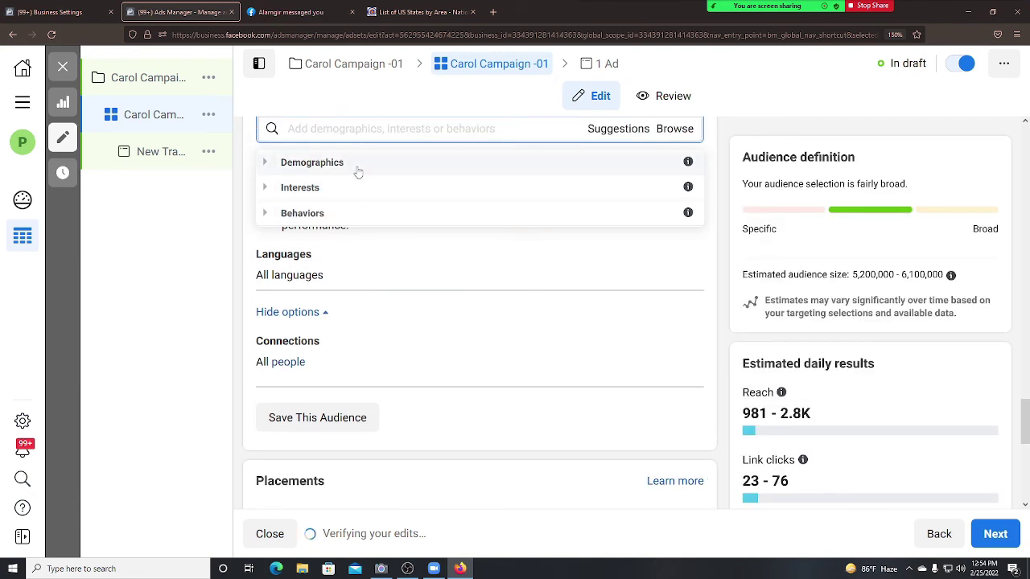
click(358, 168)
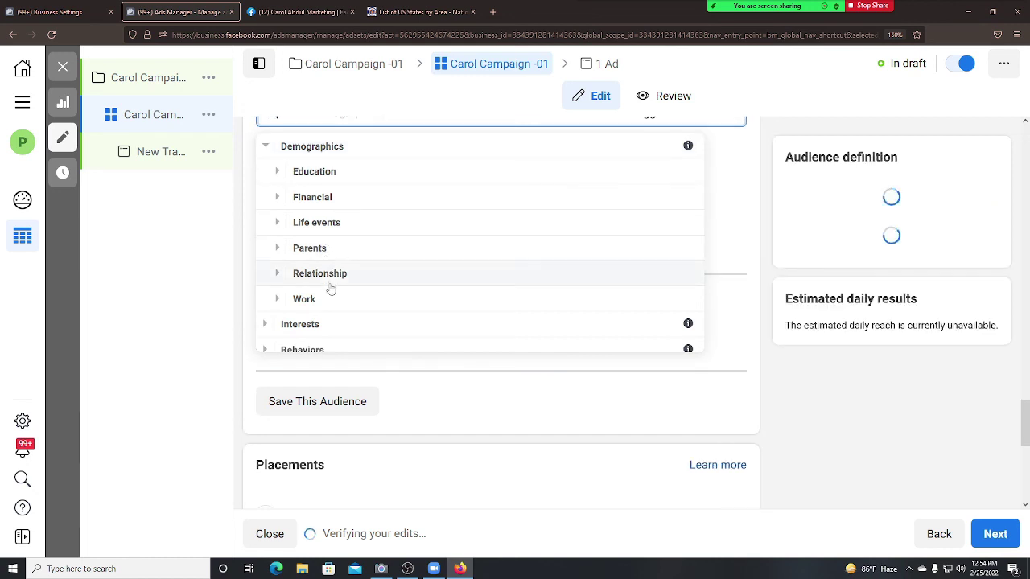
click(335, 243)
Examine the Life events targeting options, from Anniversary and Away from family through the Newlywed and Recently moved entries.
scroll(338, 281, down, 1)
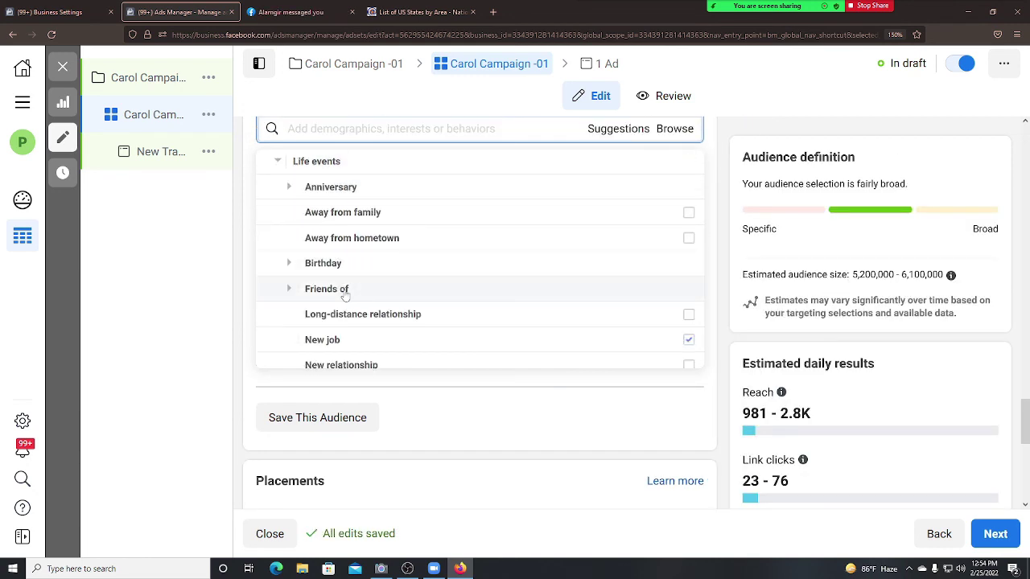
scroll(351, 266, down, 2)
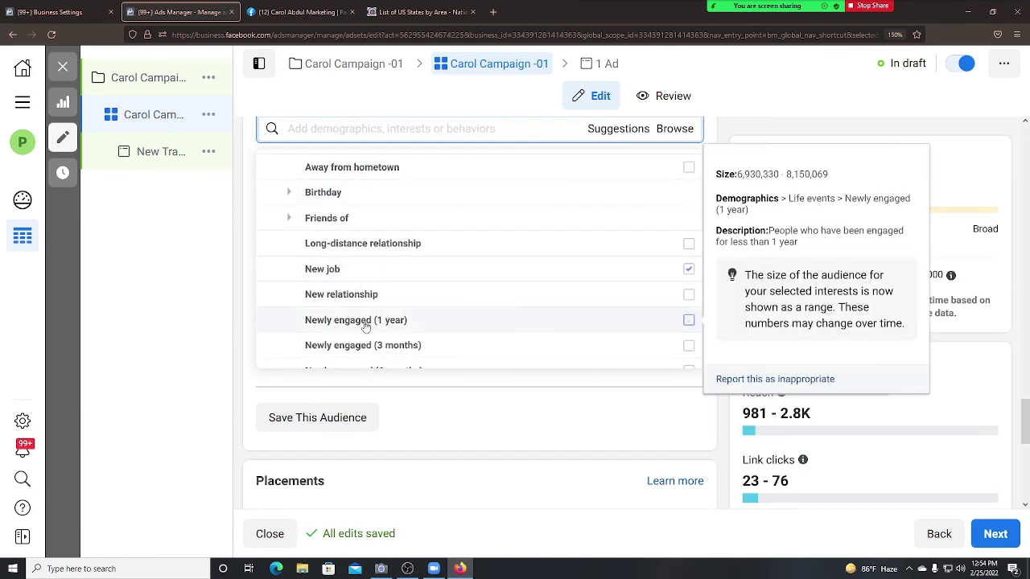
scroll(379, 326, up, 1)
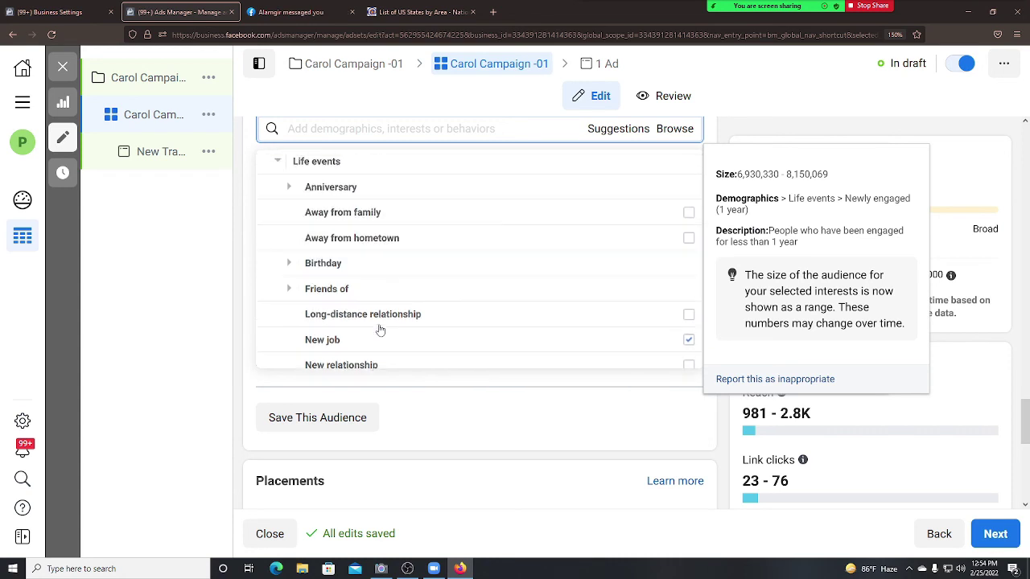
scroll(354, 294, down, 1)
scroll(352, 292, down, 1)
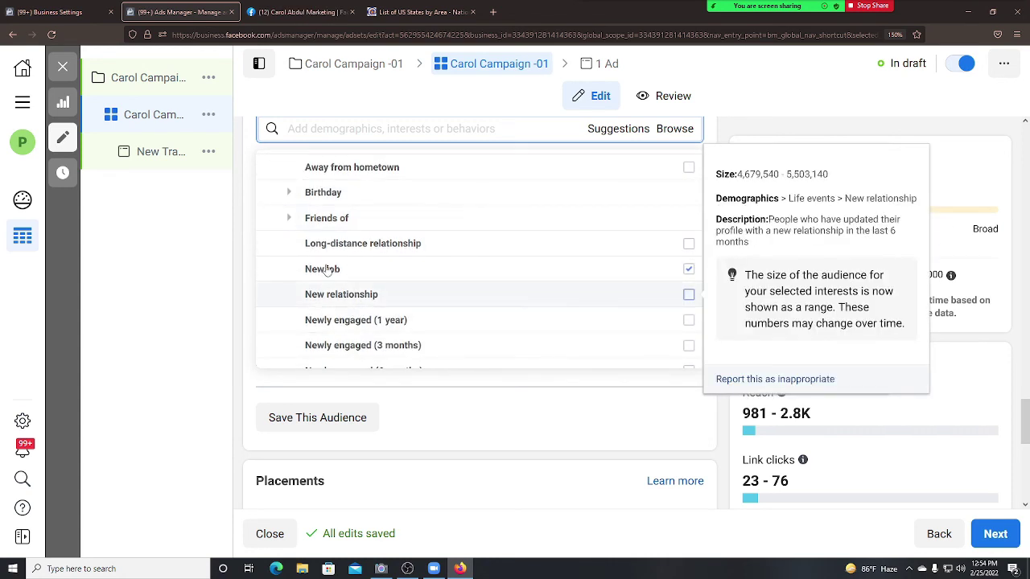
scroll(354, 324, up, 3)
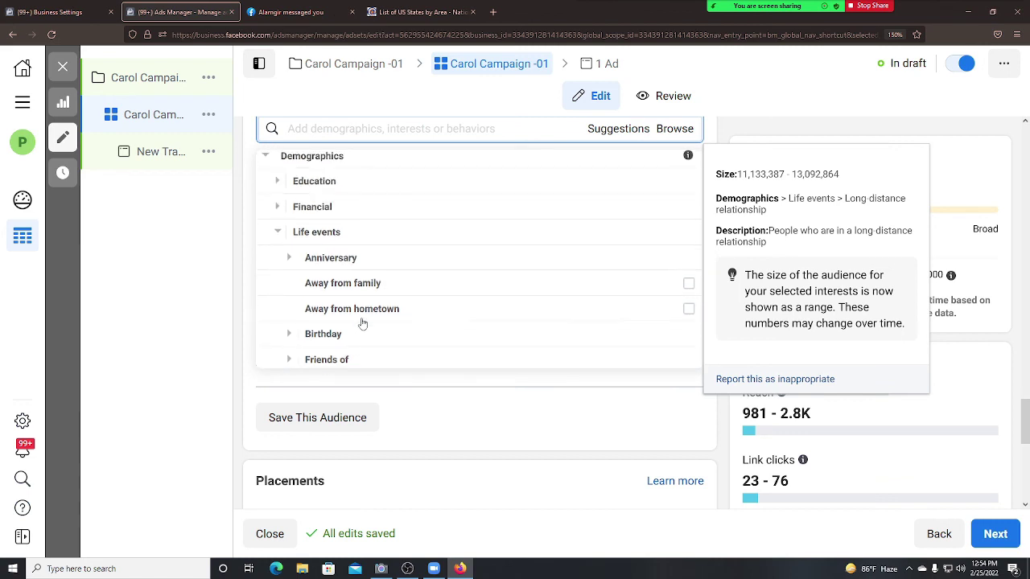
scroll(379, 305, up, 1)
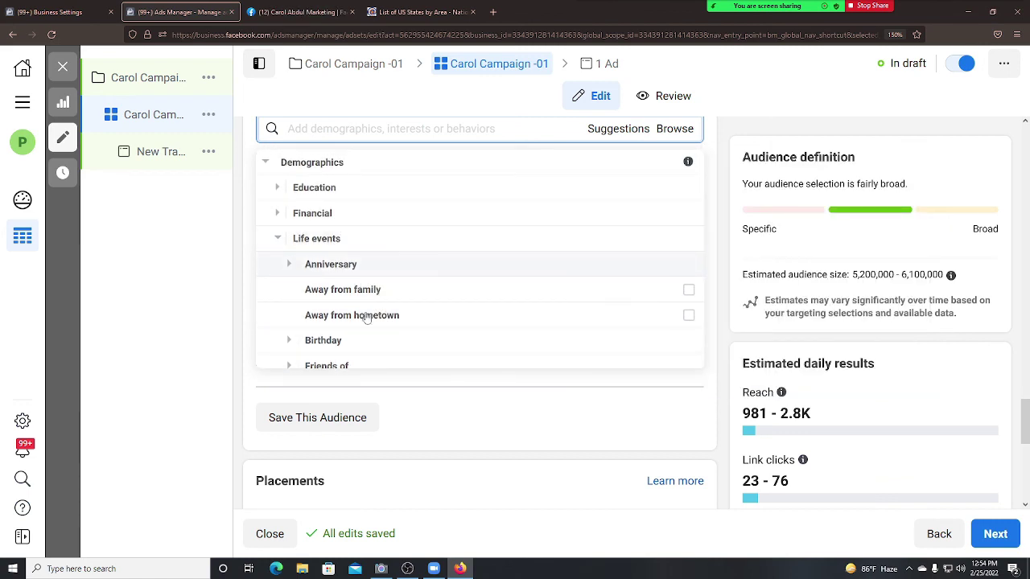
scroll(374, 318, down, 5)
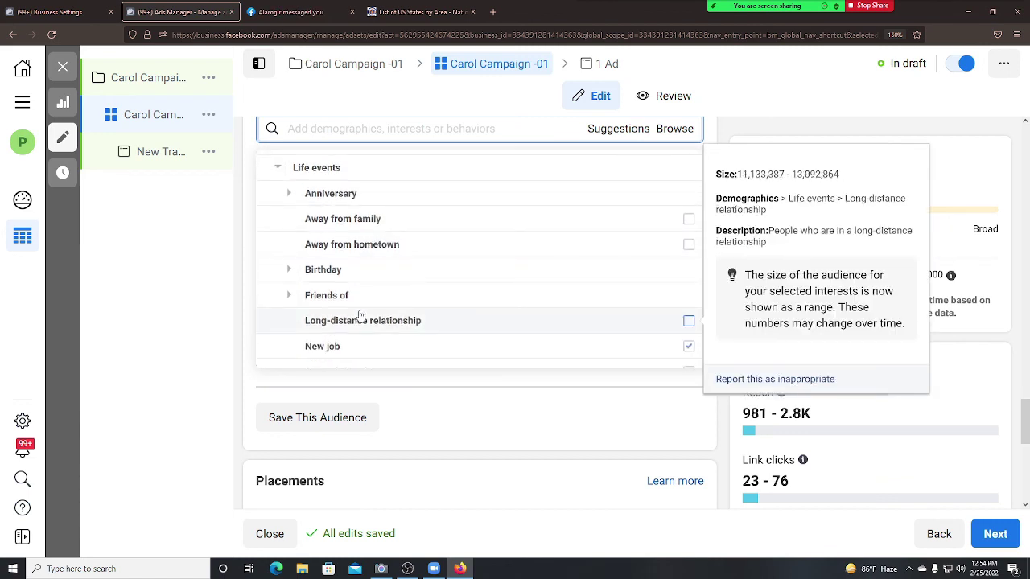
scroll(372, 312, down, 2)
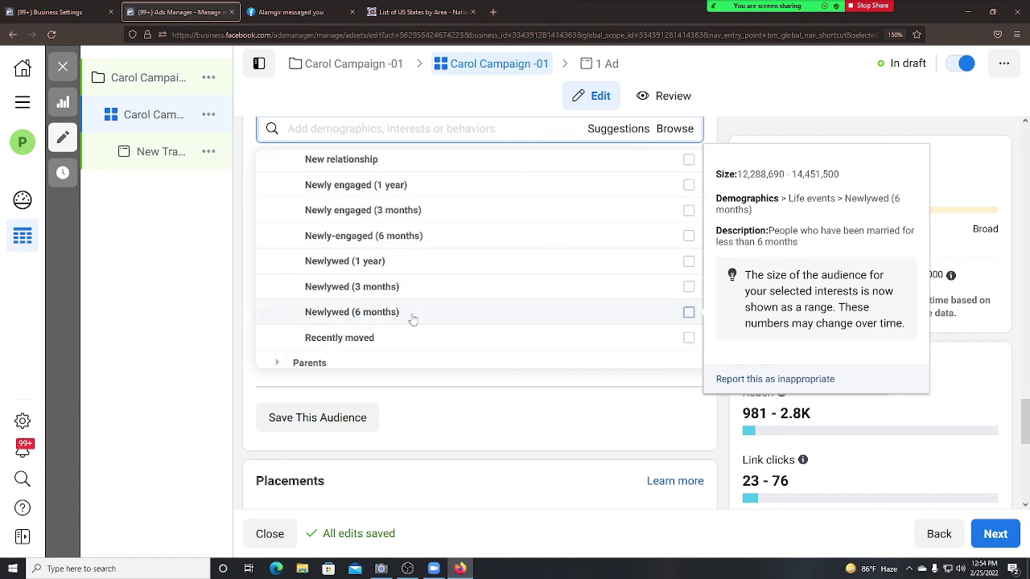
scroll(412, 320, up, 4)
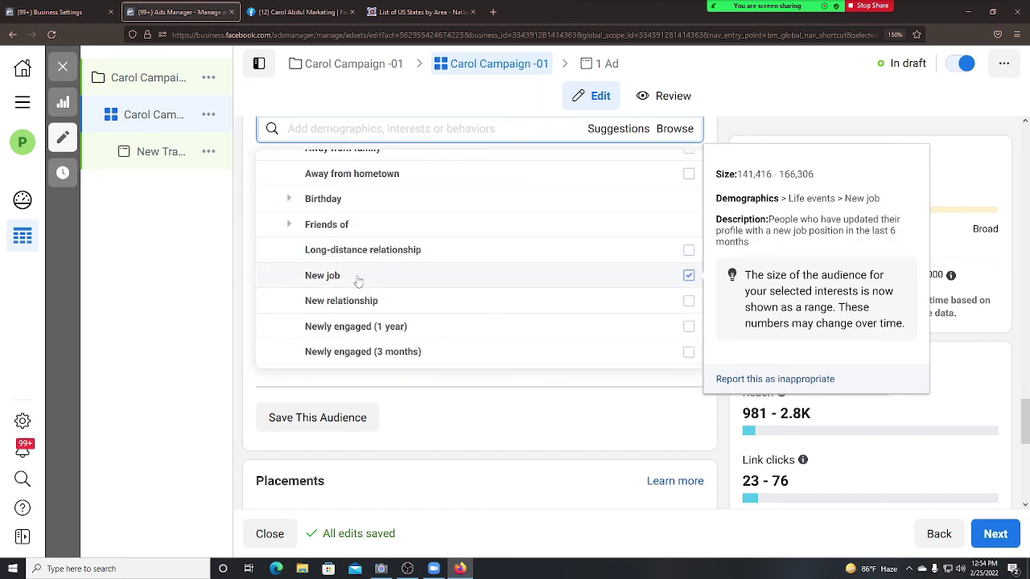
scroll(358, 280, up, 2)
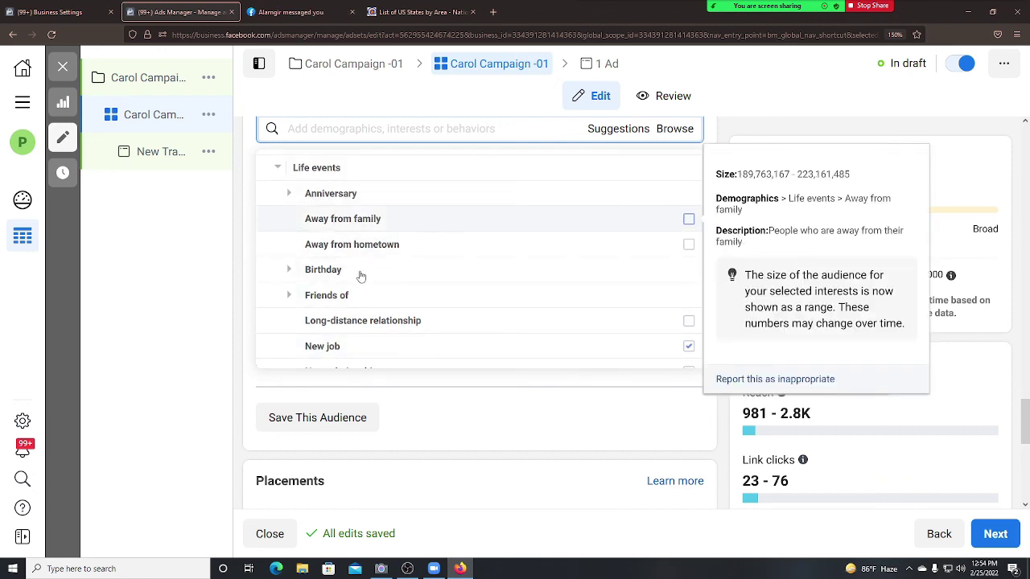
scroll(361, 276, down, 5)
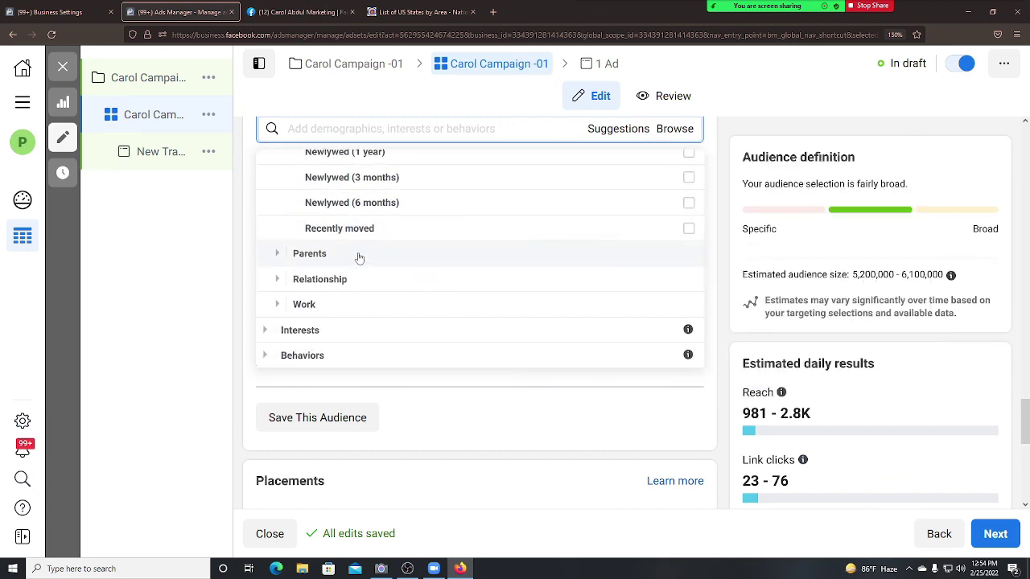
Add Parents with adult children (18-26 years) and Parents with early school-age children (06-08 years) to the detailed targeting.
click(359, 254)
click(383, 256)
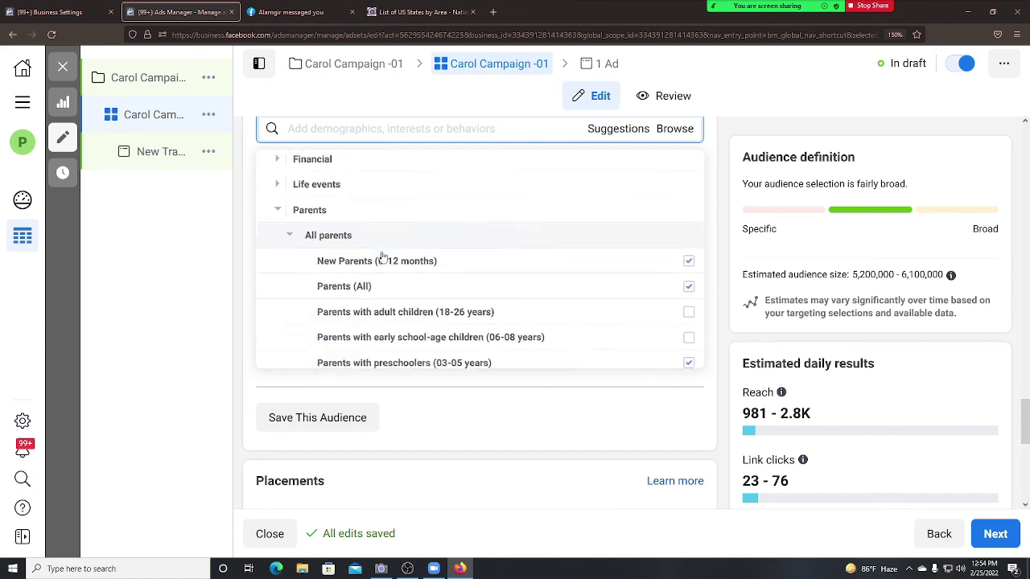
scroll(472, 232, down, 2)
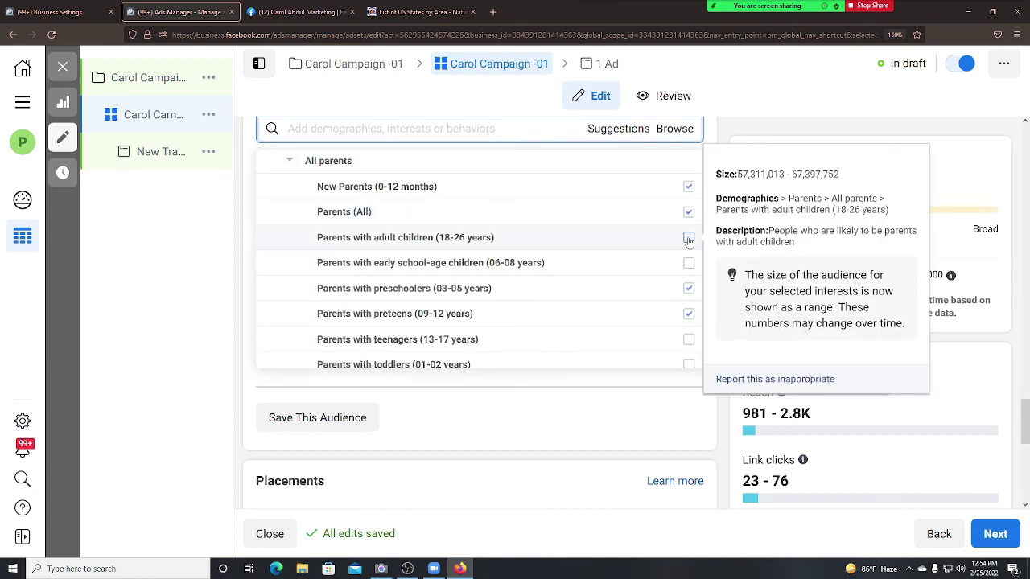
click(370, 246)
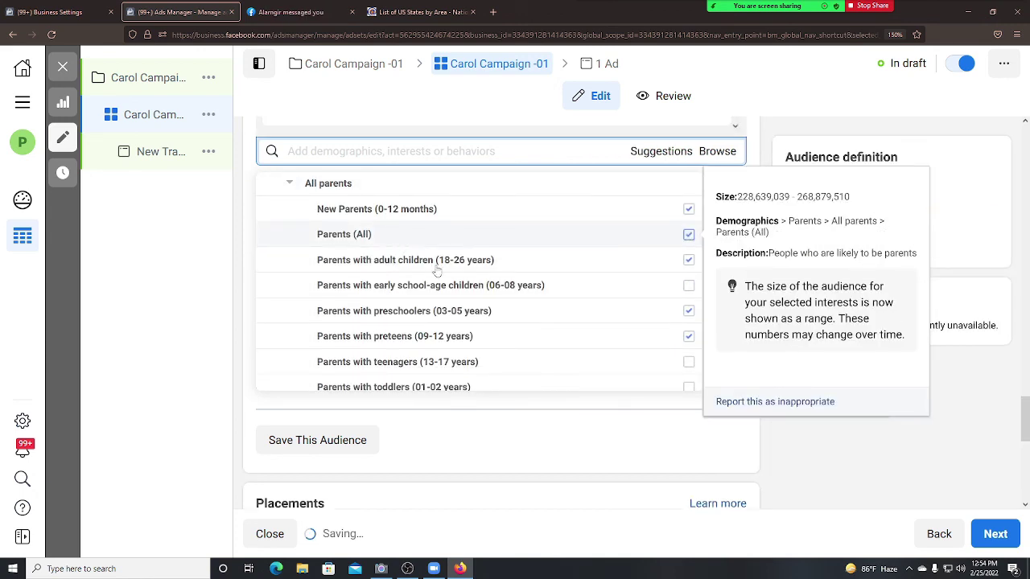
scroll(467, 283, down, 1)
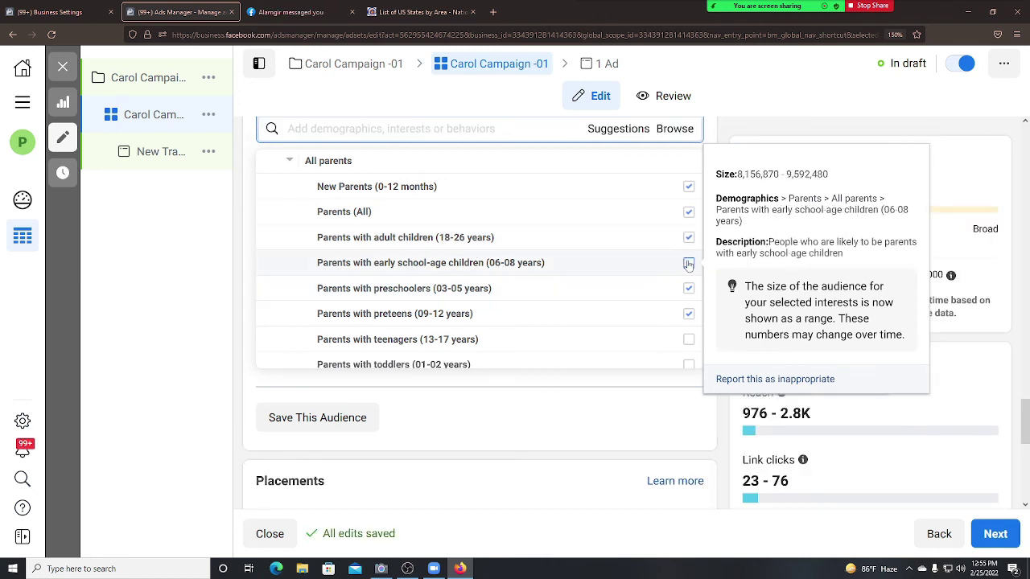
click(689, 264)
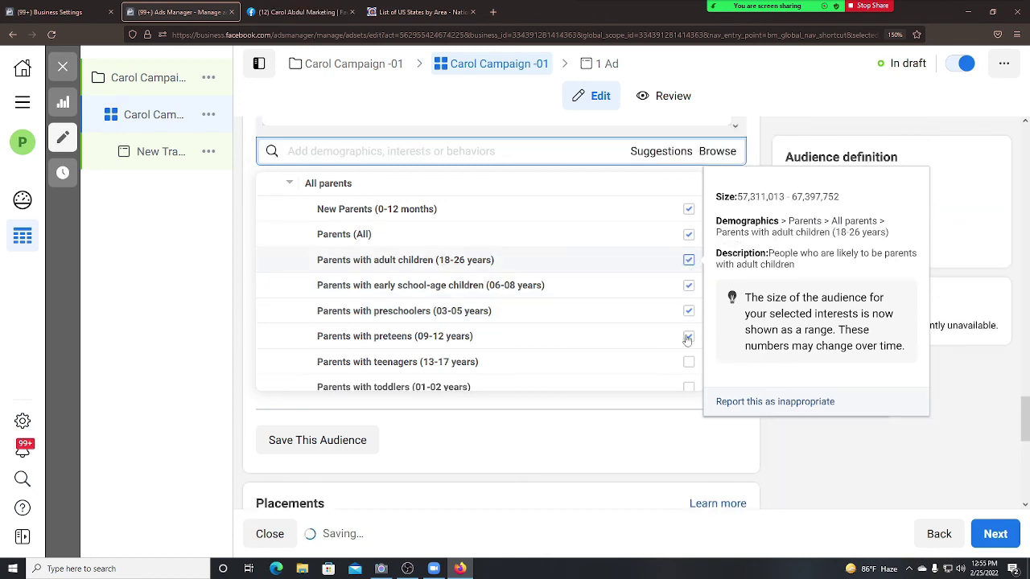
scroll(688, 339, down, 1)
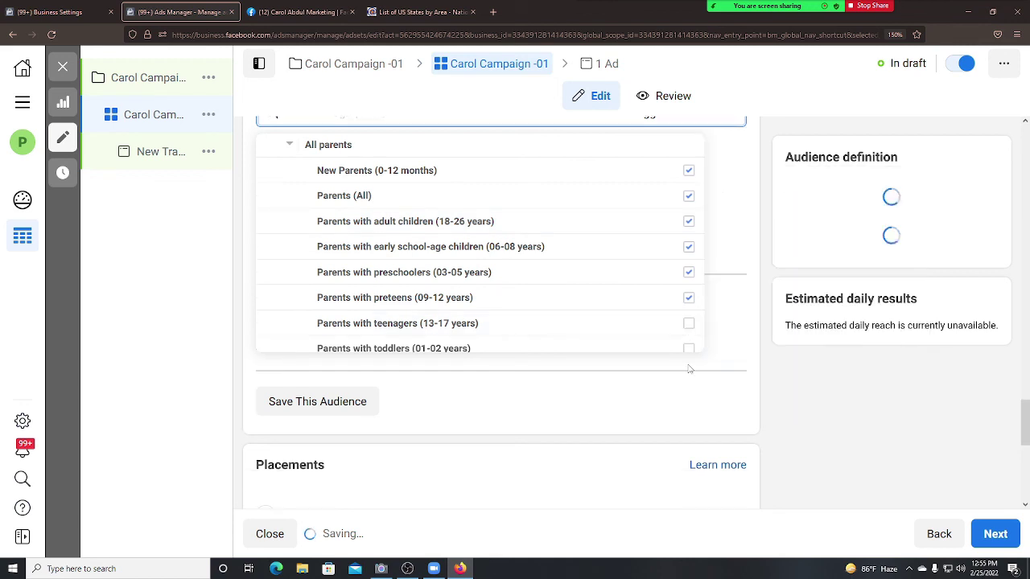
Add Parents with teenagers (13-17 years) and Parents with toddlers (01-02 years) to the detailed targeting, keeping Parents with preteens (09-12 years) selected.
click(689, 324)
scroll(483, 297, down, 2)
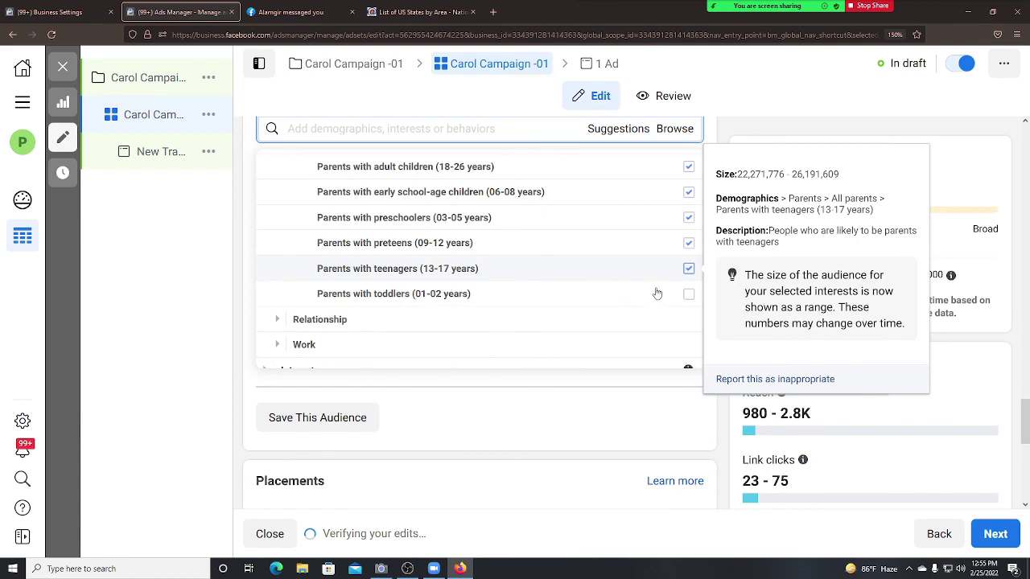
click(688, 299)
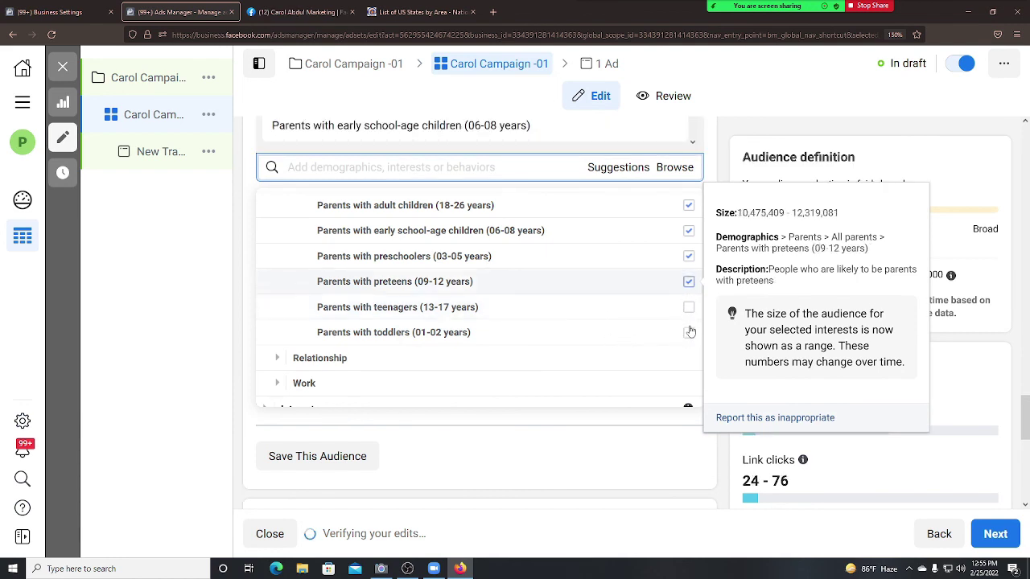
click(689, 316)
click(689, 266)
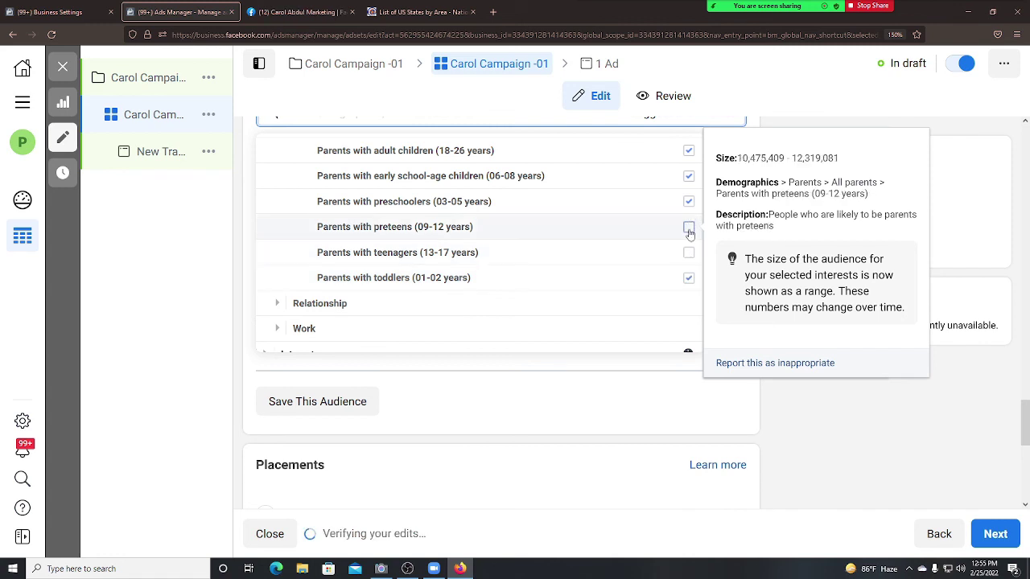
click(689, 254)
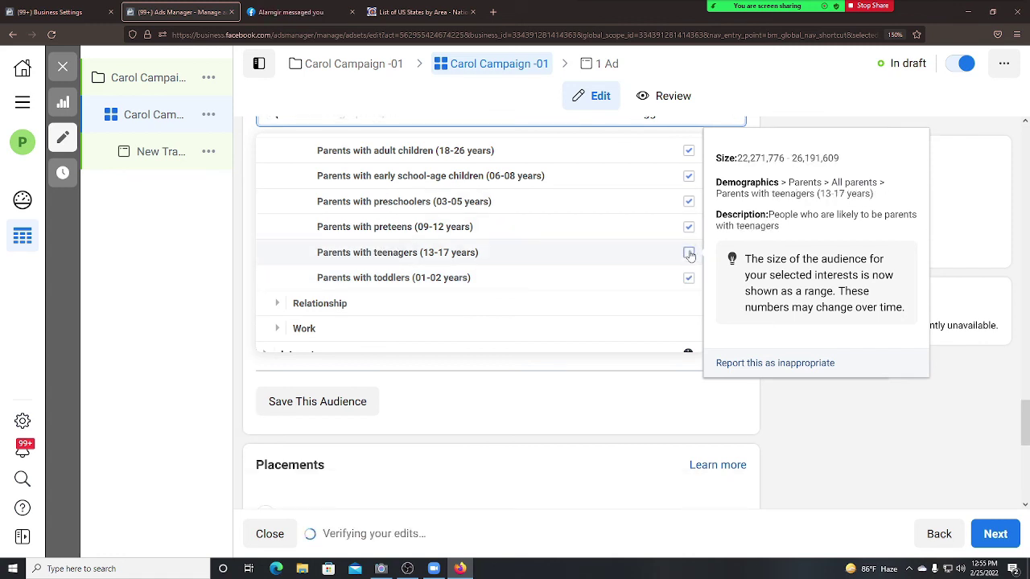
click(690, 255)
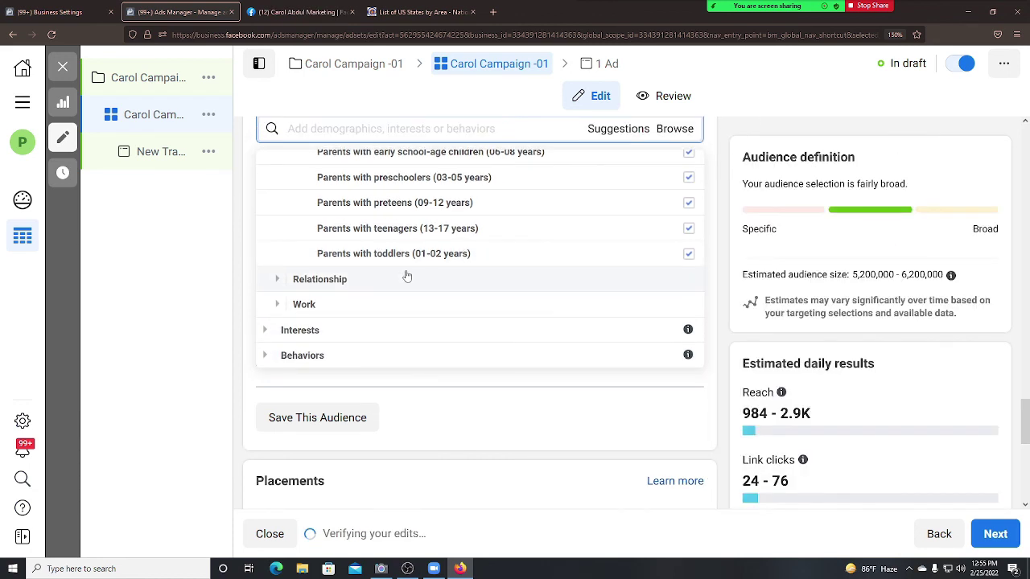
Expand Relationship status under Relationship and review its targeting options from Civil Union through Widowed.
click(376, 269)
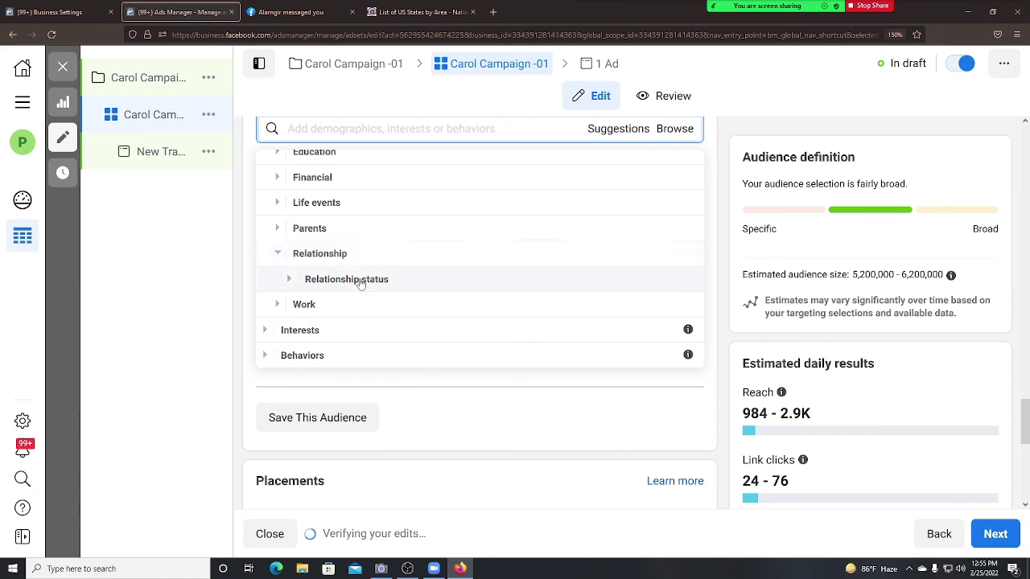
click(375, 279)
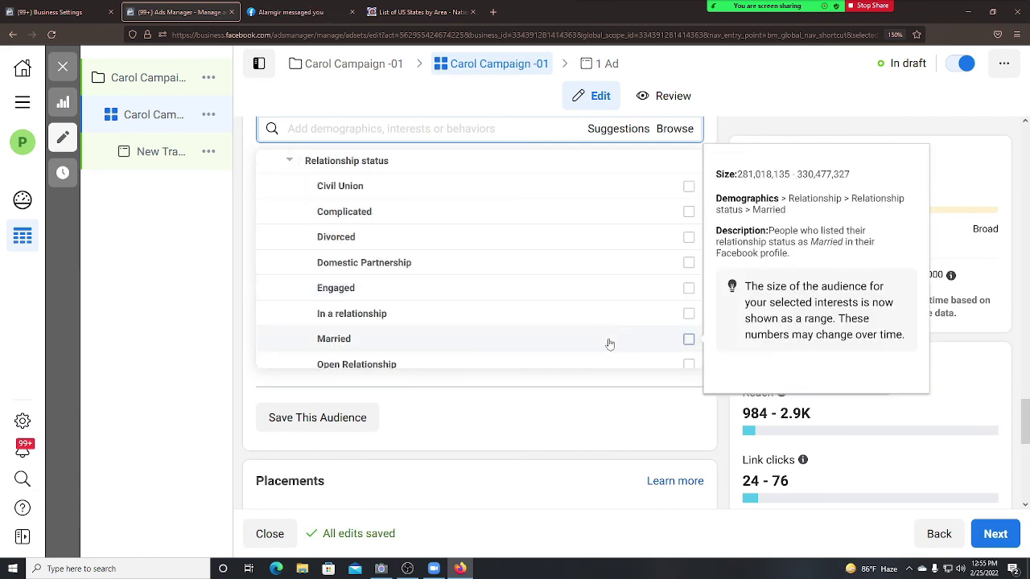
scroll(400, 306, down, 4)
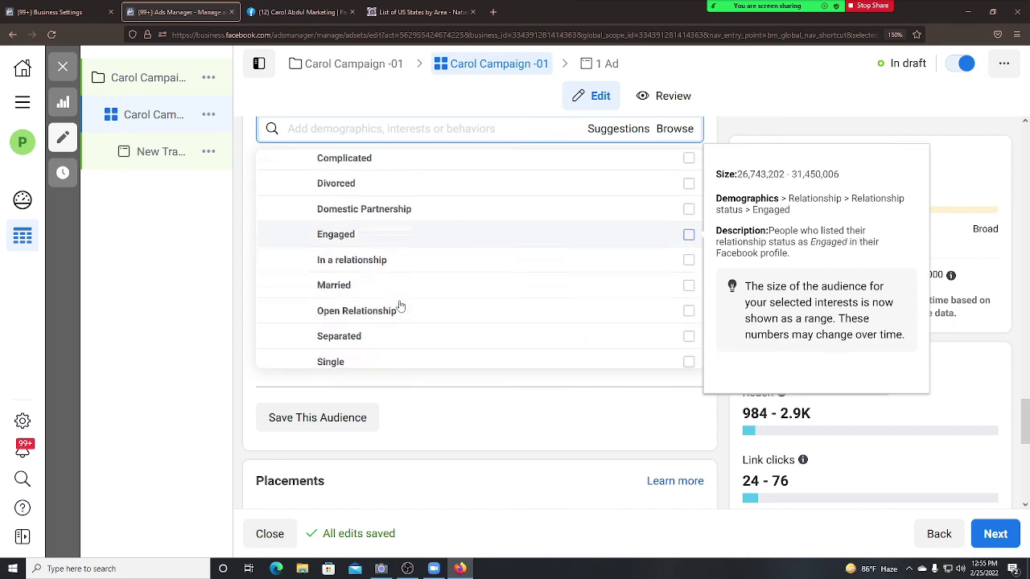
scroll(337, 293, down, 2)
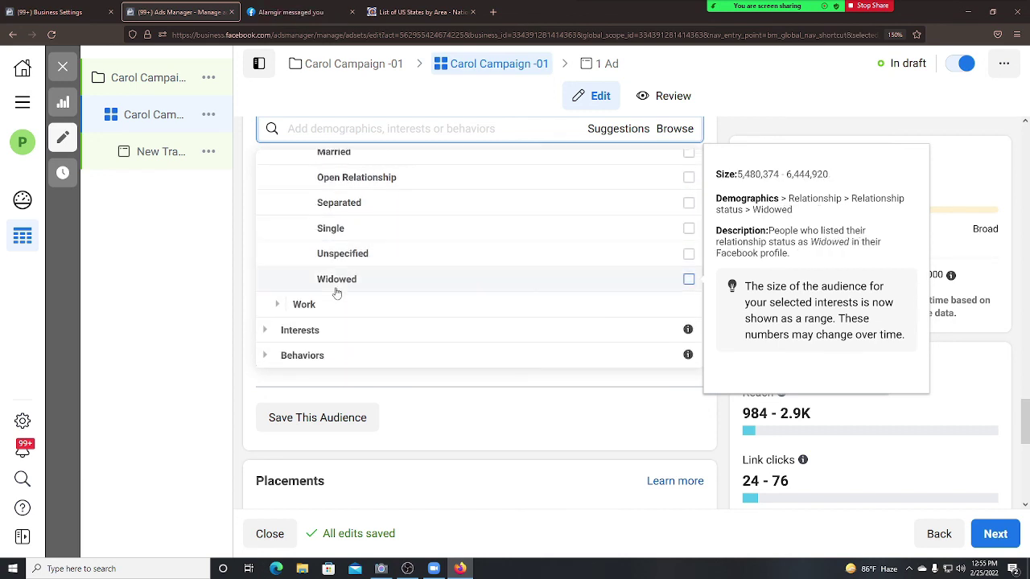
Expand the Work demographics, view the Job titles search, and return to the category list.
click(598, 309)
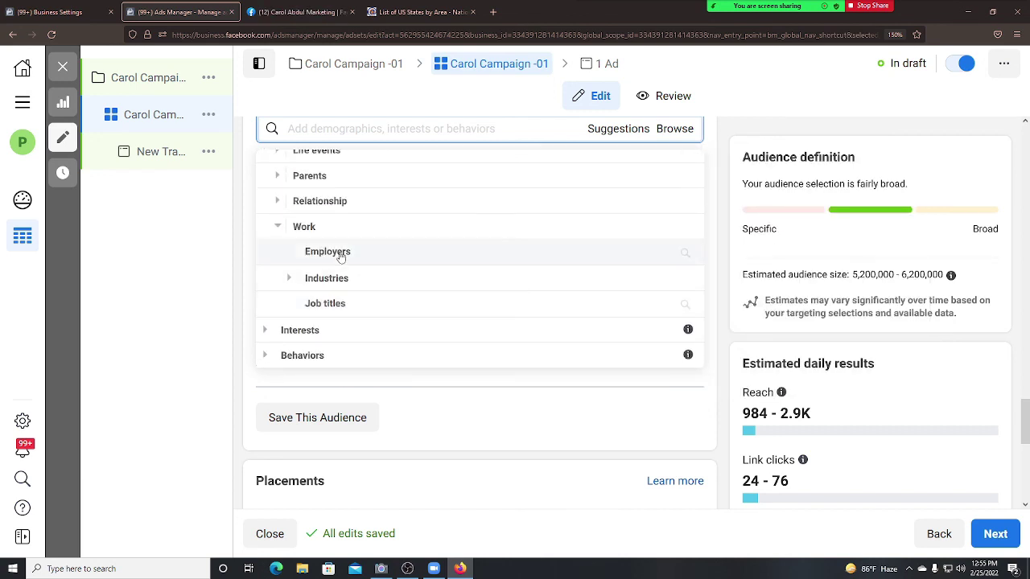
click(365, 310)
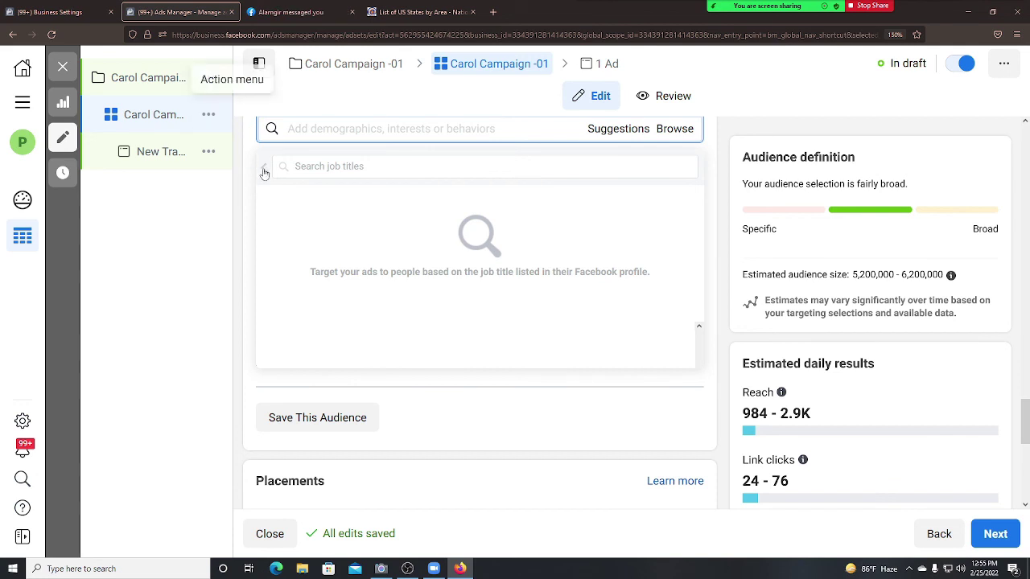
click(264, 166)
scroll(332, 293, down, 1)
scroll(331, 294, down, 1)
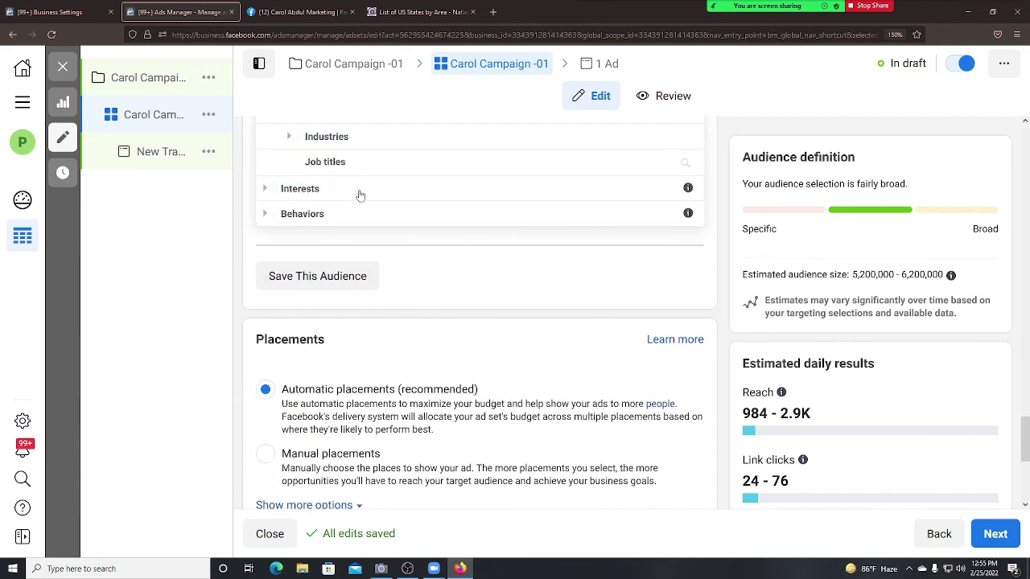
Expand the Interests category and look over its subcategories, starting from Business and industry.
click(398, 188)
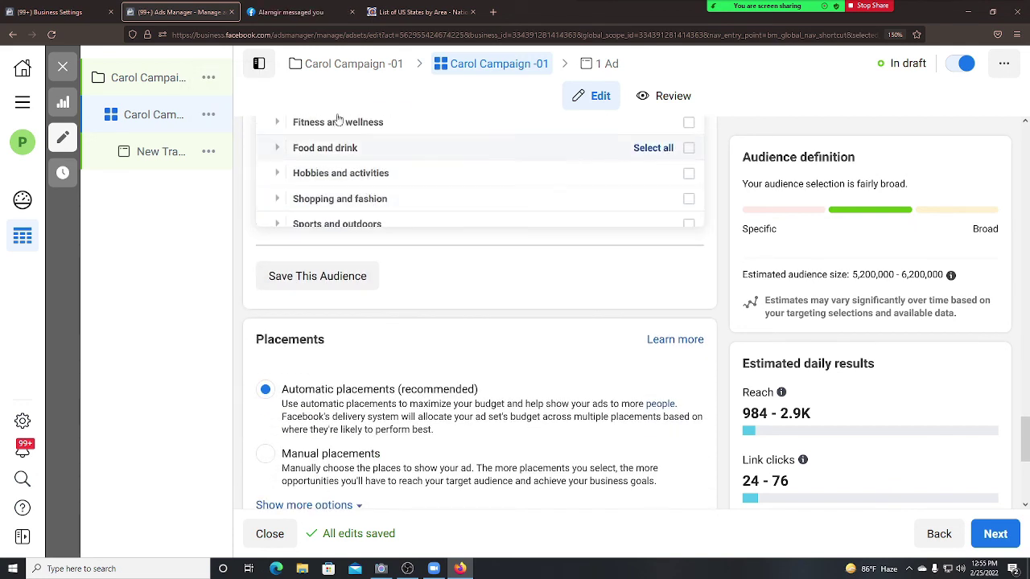
scroll(389, 169, up, 2)
scroll(386, 165, up, 2)
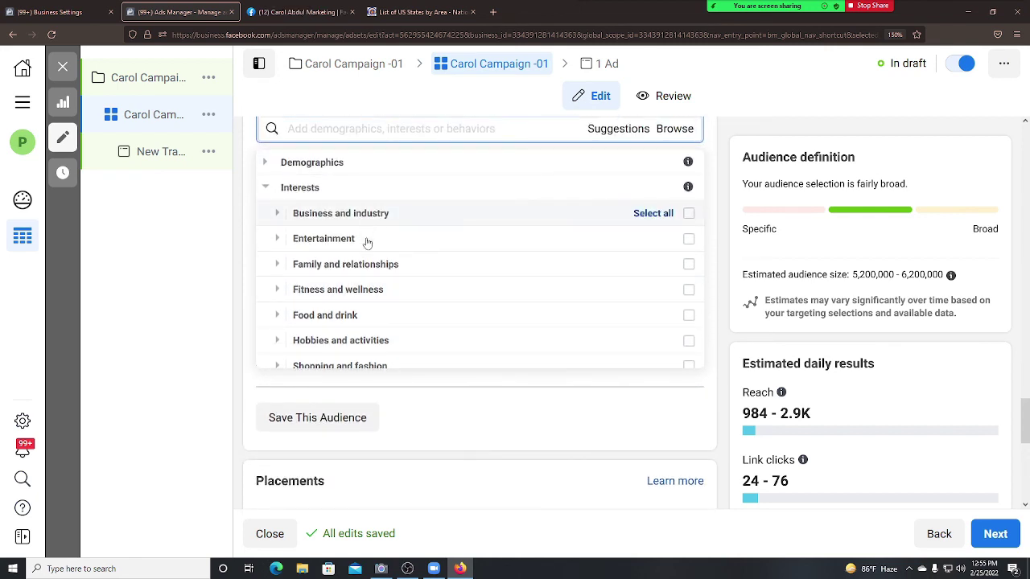